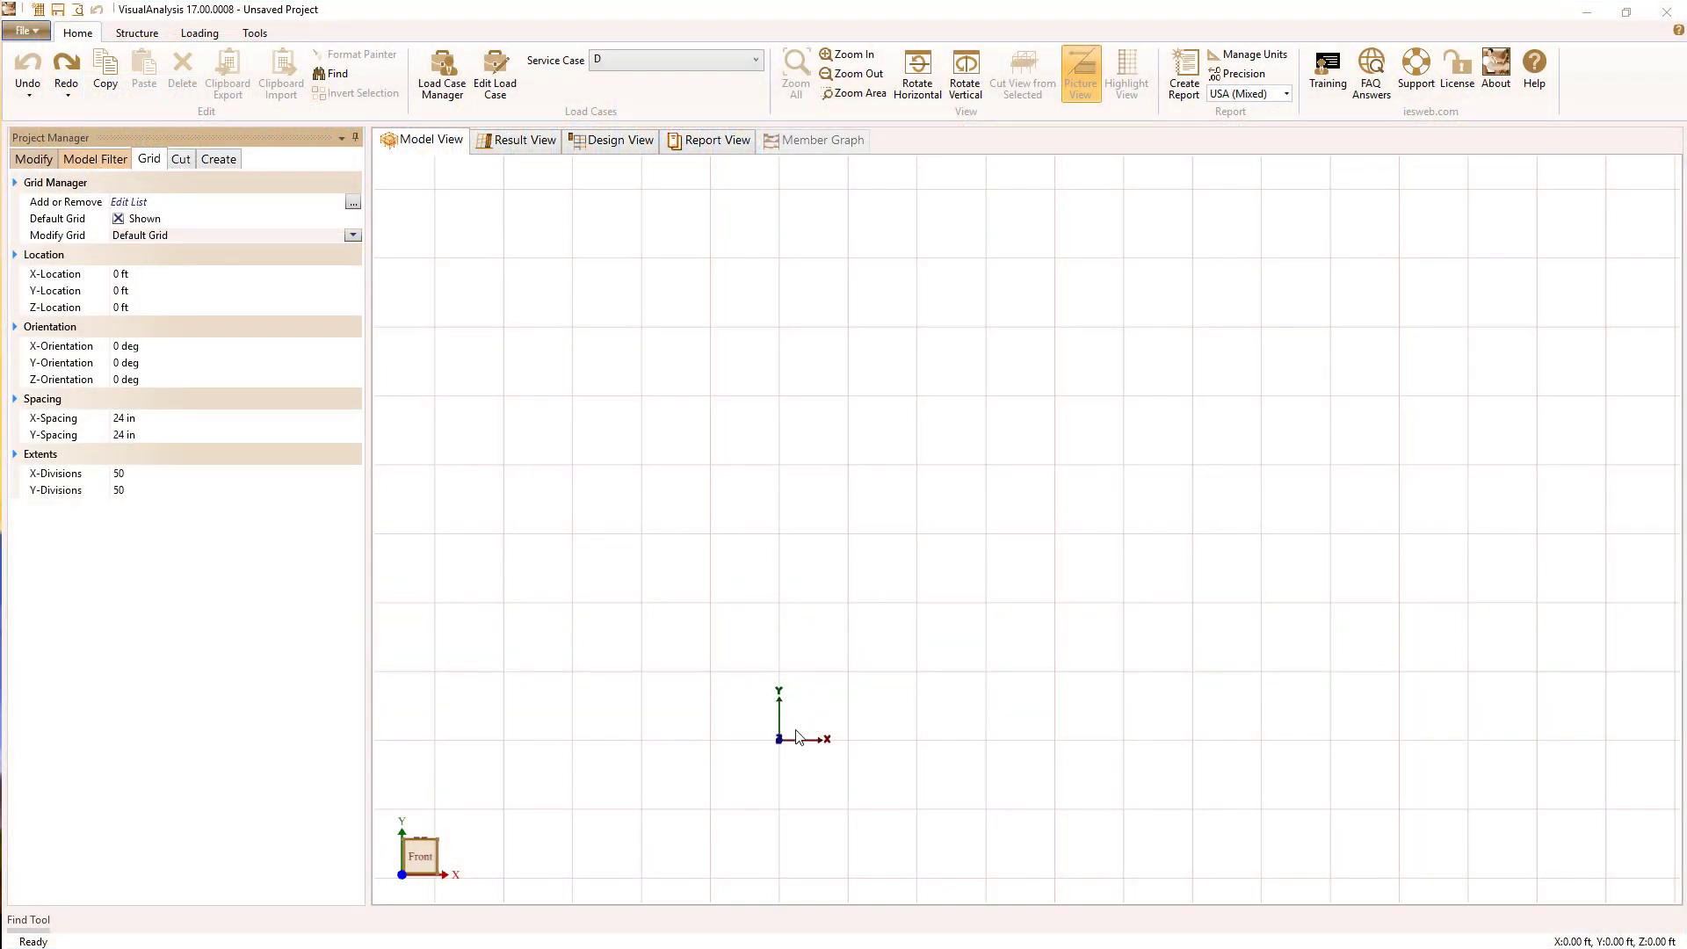
Draw a 12 ft W14X48 column from the origin, a 20 ft top beam, and the right column
{"action": "left_click_drag", "start_coordinate": [780, 740], "coordinate": [1491, 334]}
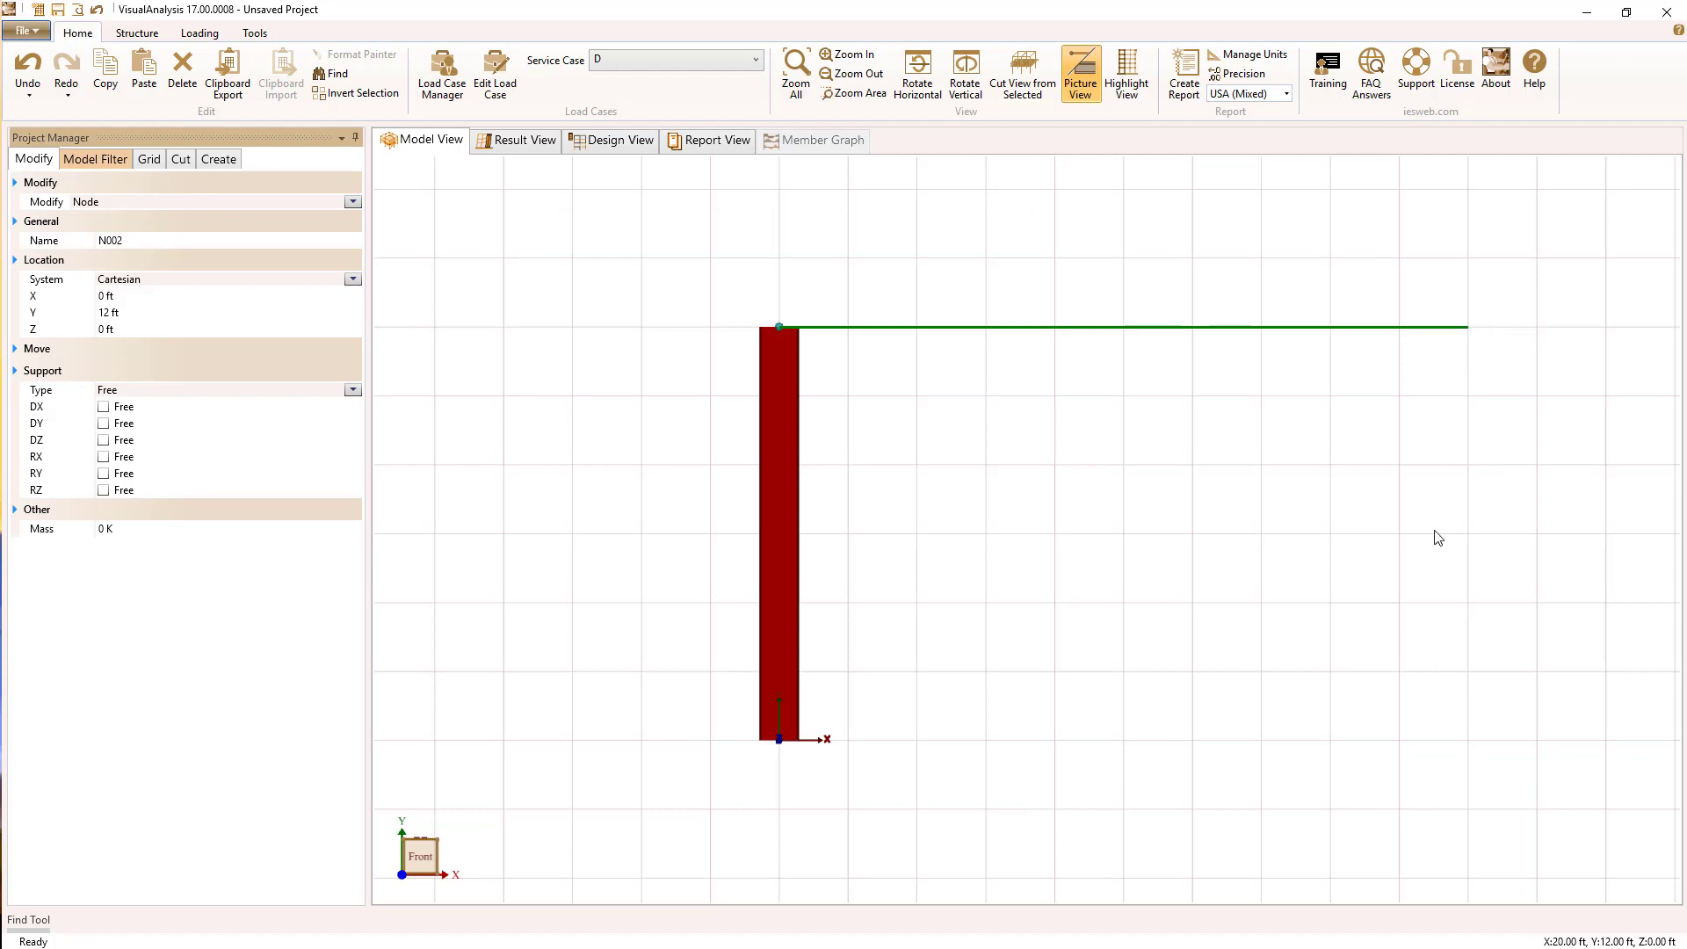
{"action": "left_click_drag", "start_coordinate": [1438, 538], "coordinate": [1469, 329]}
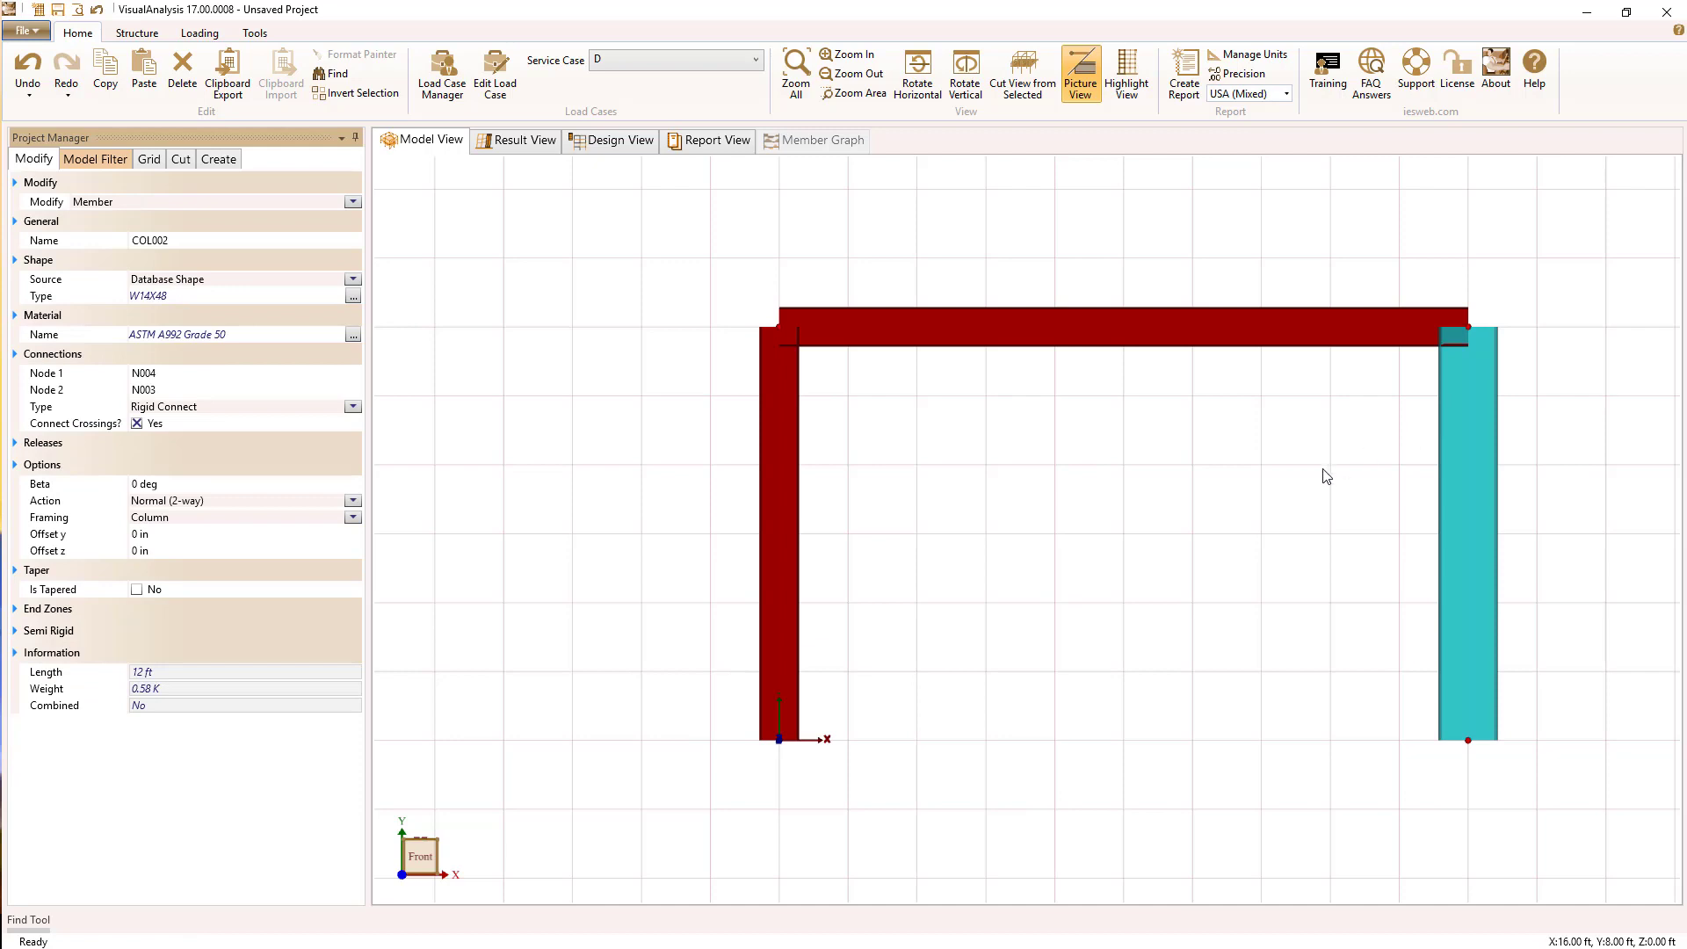
Move the drawing grid's Z-location to -15 ft
{"action": "left_click", "coordinate": [149, 159]}
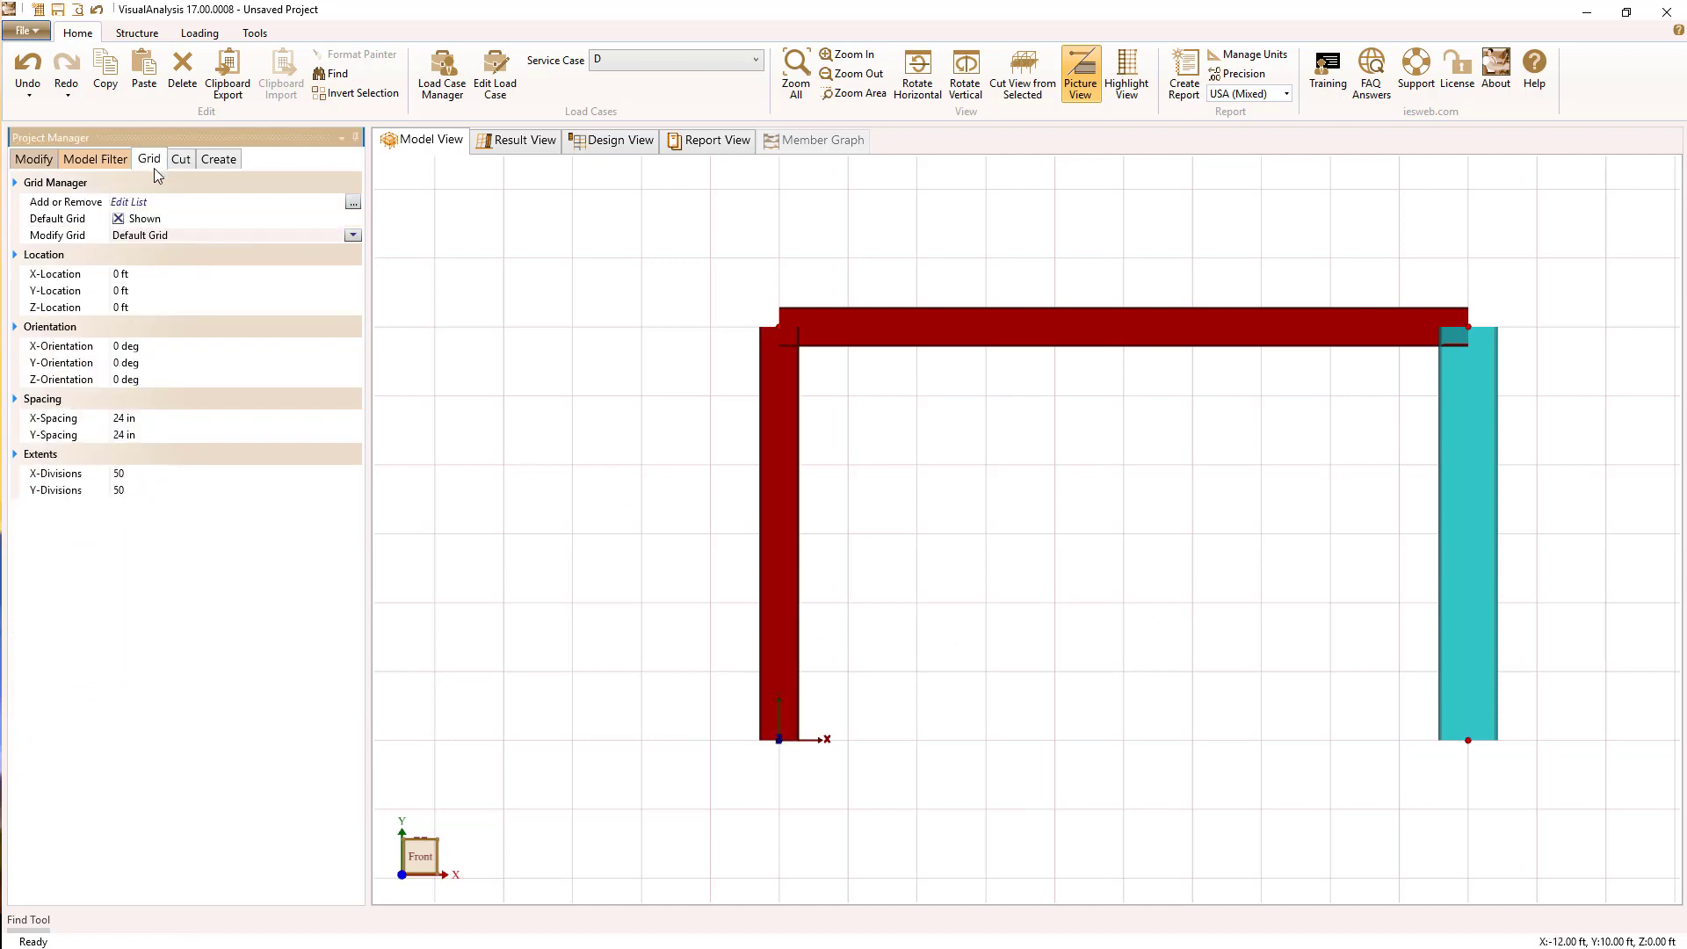
{"action": "left_click", "coordinate": [140, 307]}
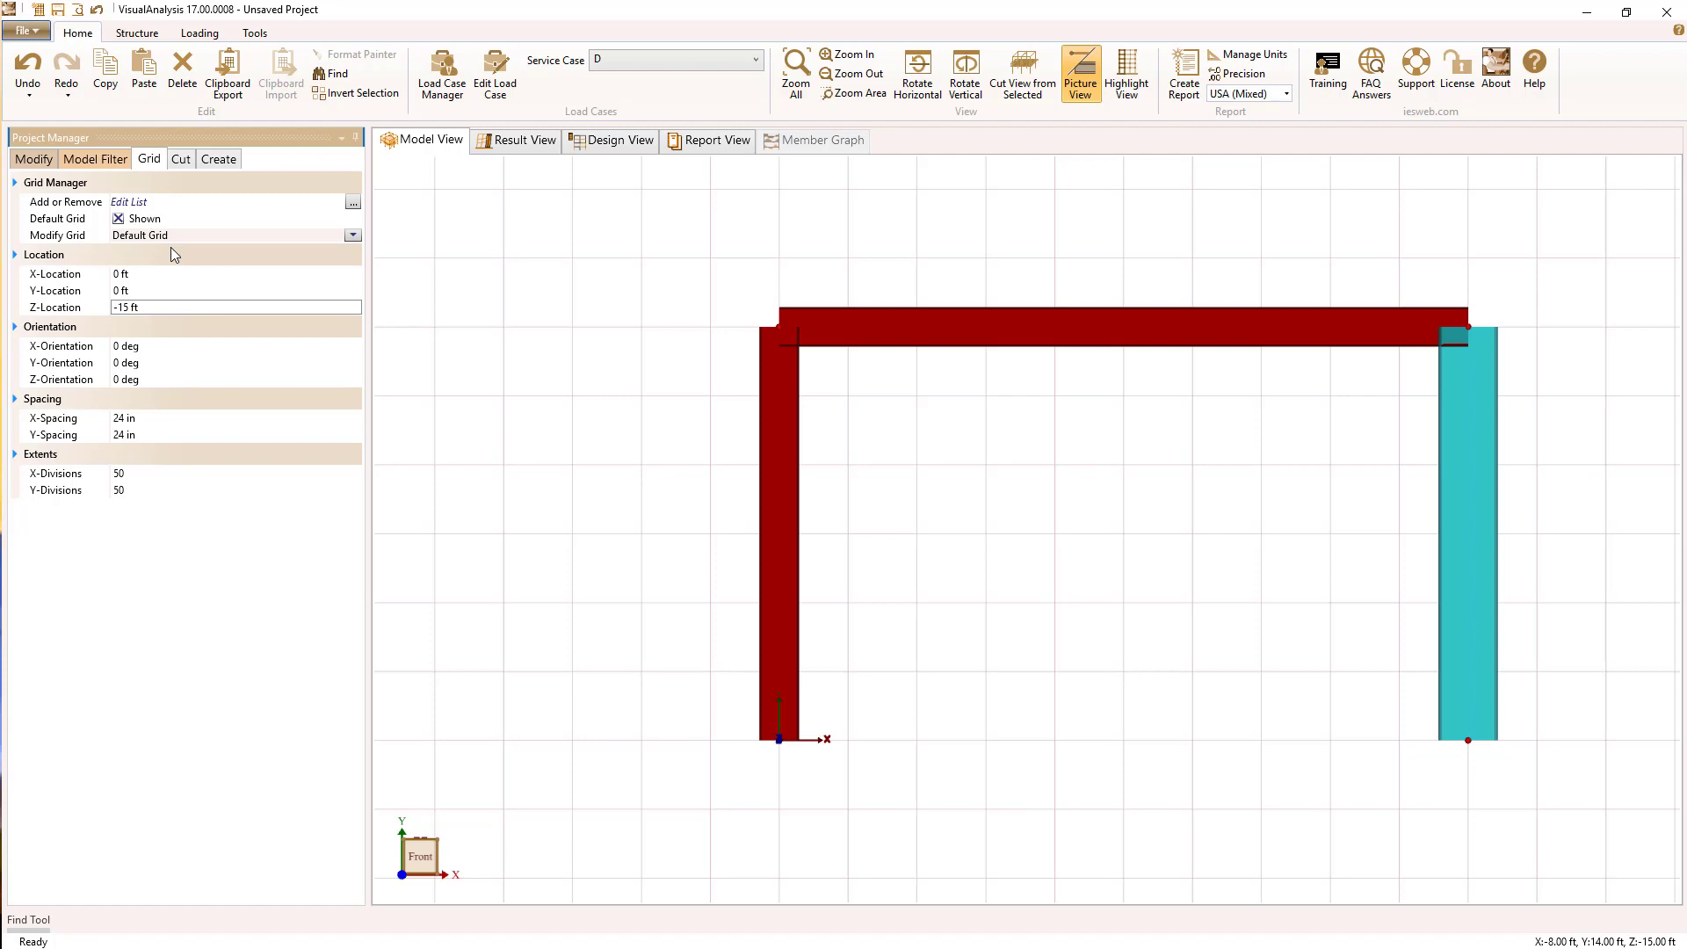
{"action": "left_click", "coordinate": [897, 523]}
Draw the back frame's two 12 ft columns and 20 ft beam on the shifted grid
{"action": "middle_click_drag", "start_coordinate": [897, 523], "coordinate": [841, 544]}
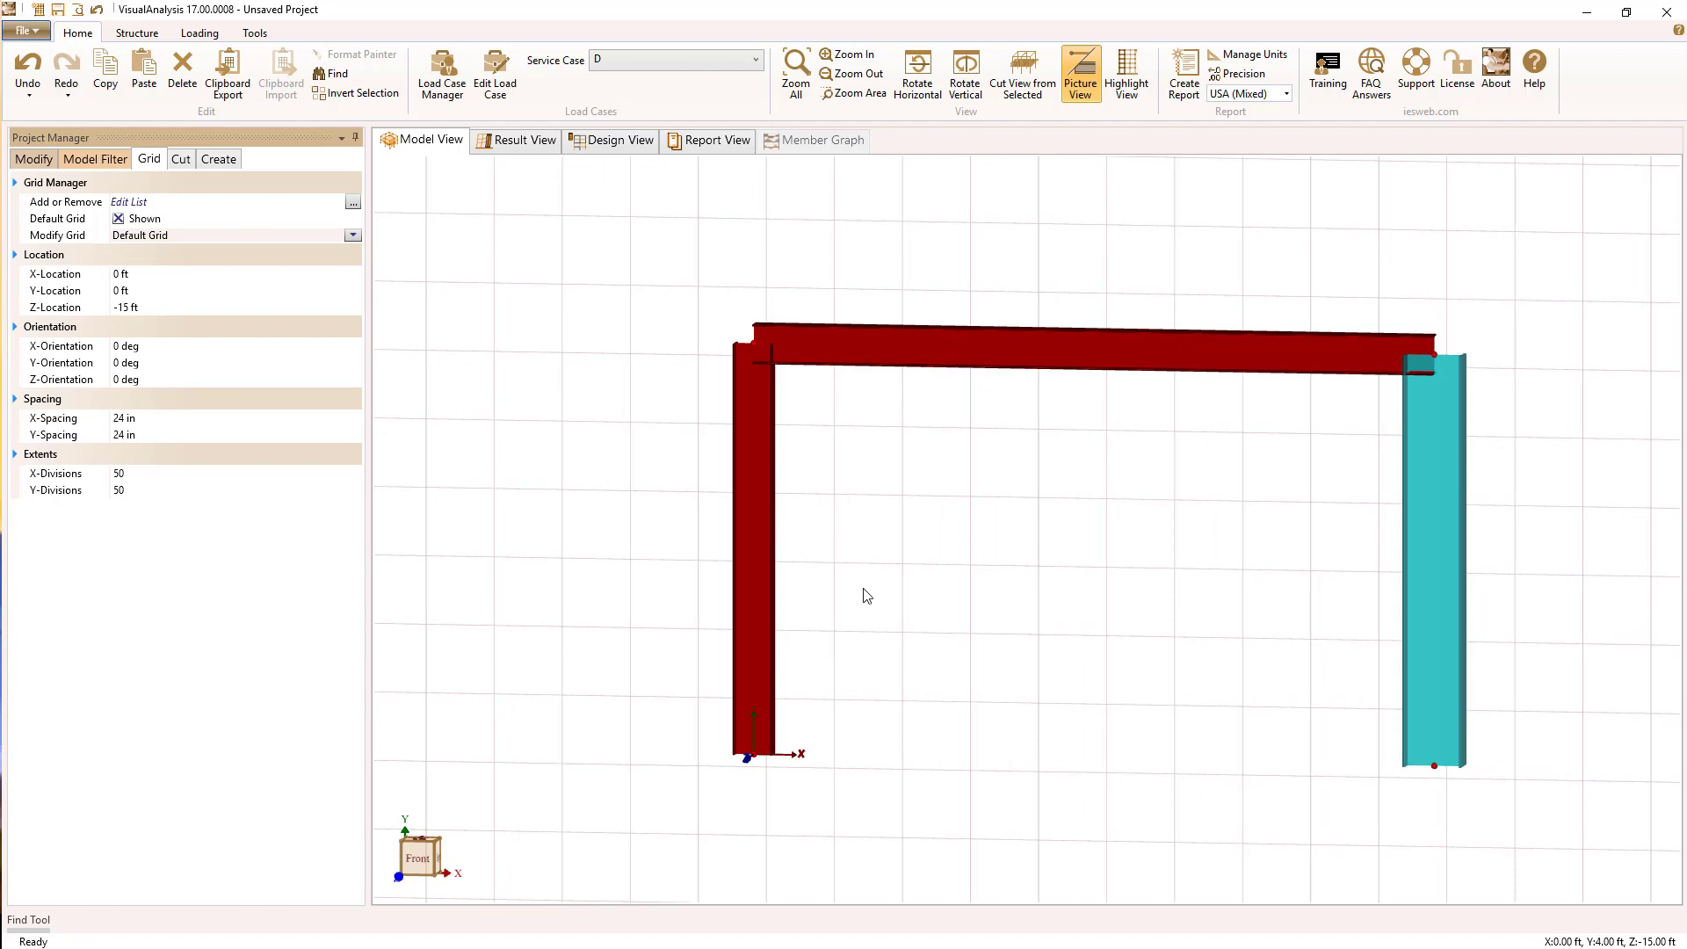
{"action": "middle_click_drag", "start_coordinate": [867, 596], "coordinate": [866, 600]}
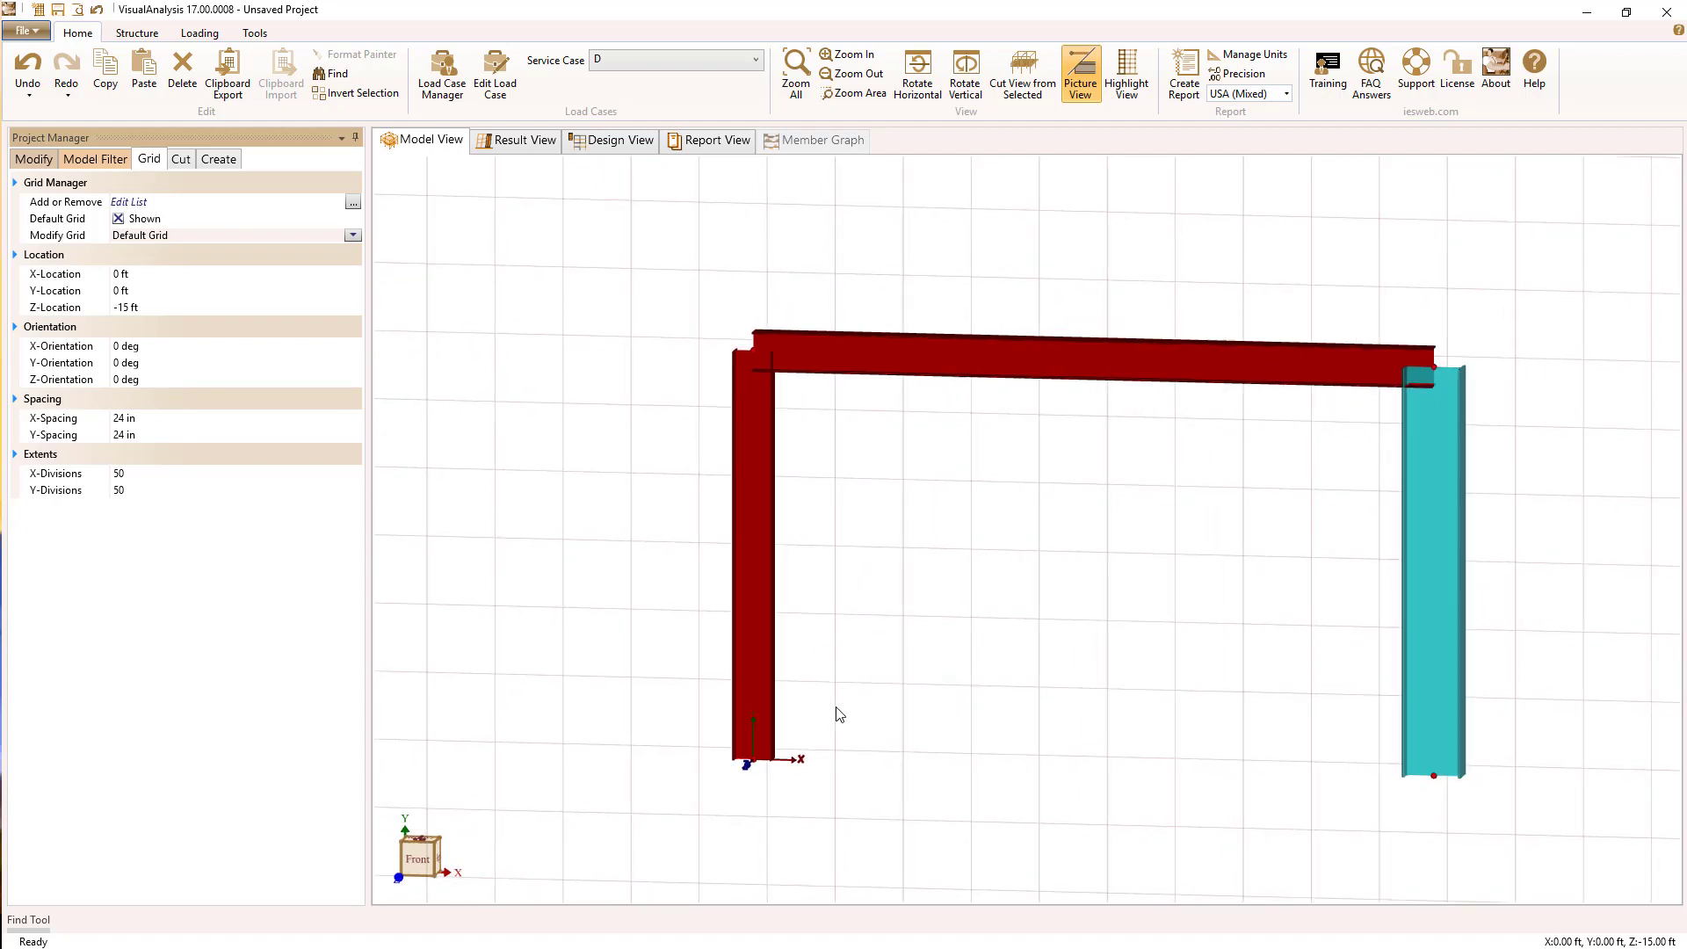
{"action": "mouse_move", "coordinate": [837, 684]}
{"action": "left_mouse_down"}
{"action": "mouse_move", "coordinate": [833, 273]}
{"action": "mouse_move", "coordinate": [1503, 293]}
{"action": "left_mouse_up"}
{"action": "left_click_drag", "start_coordinate": [1518, 700], "coordinate": [1515, 291]}
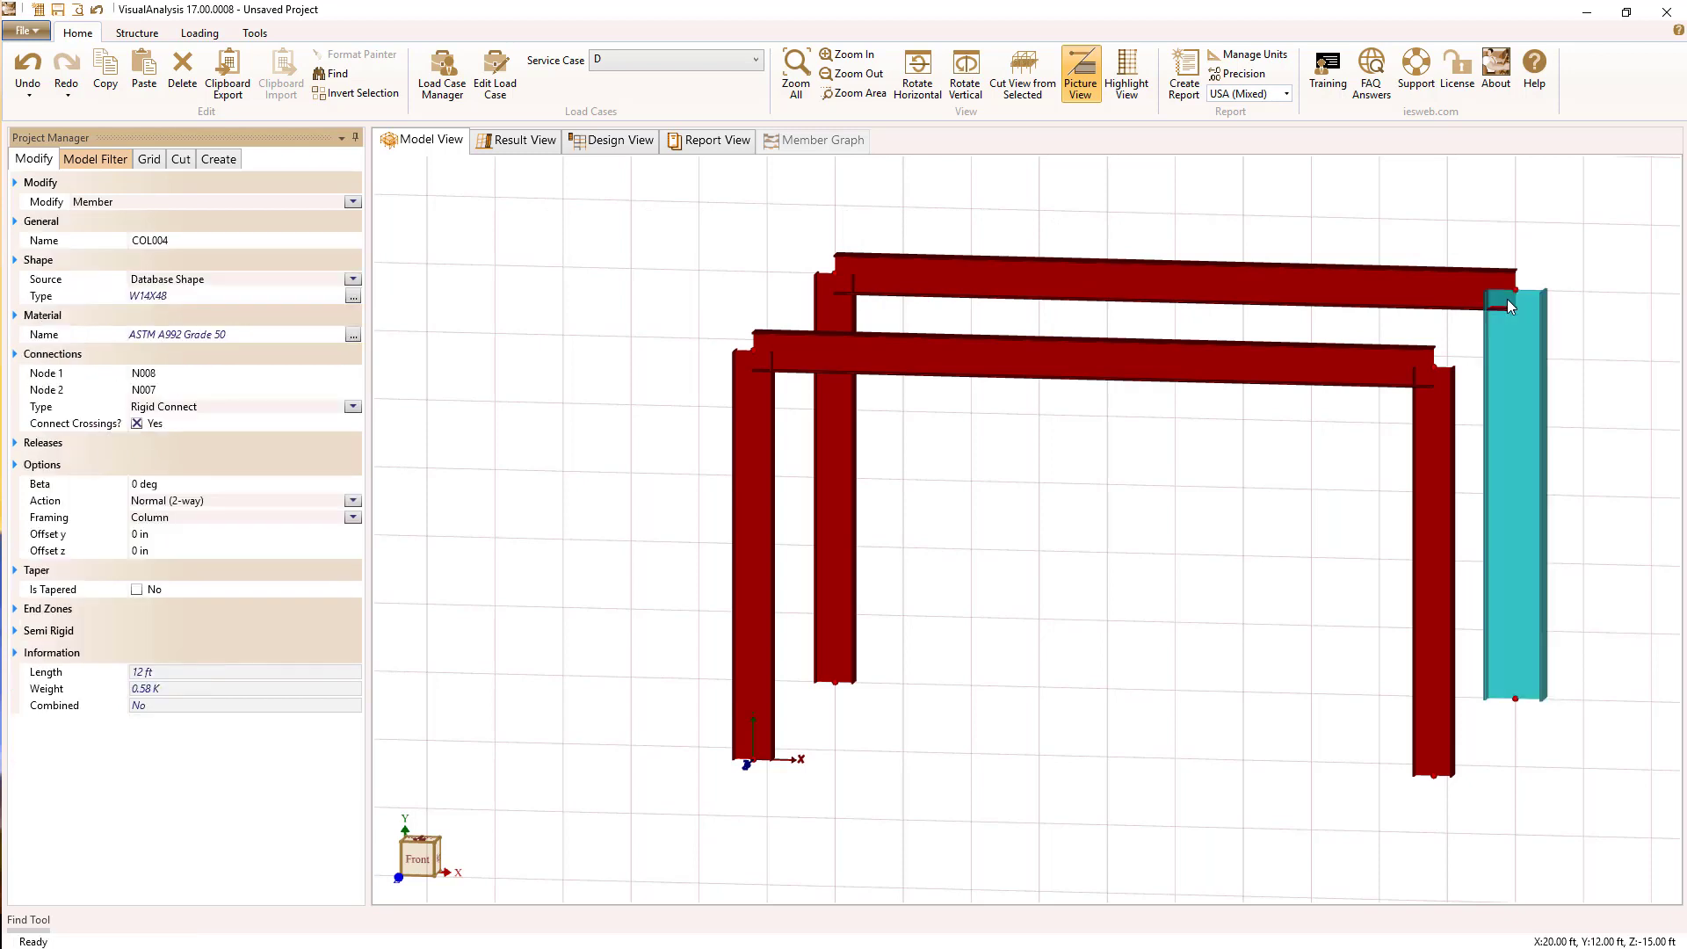
{"action": "left_click", "coordinate": [1516, 699]}
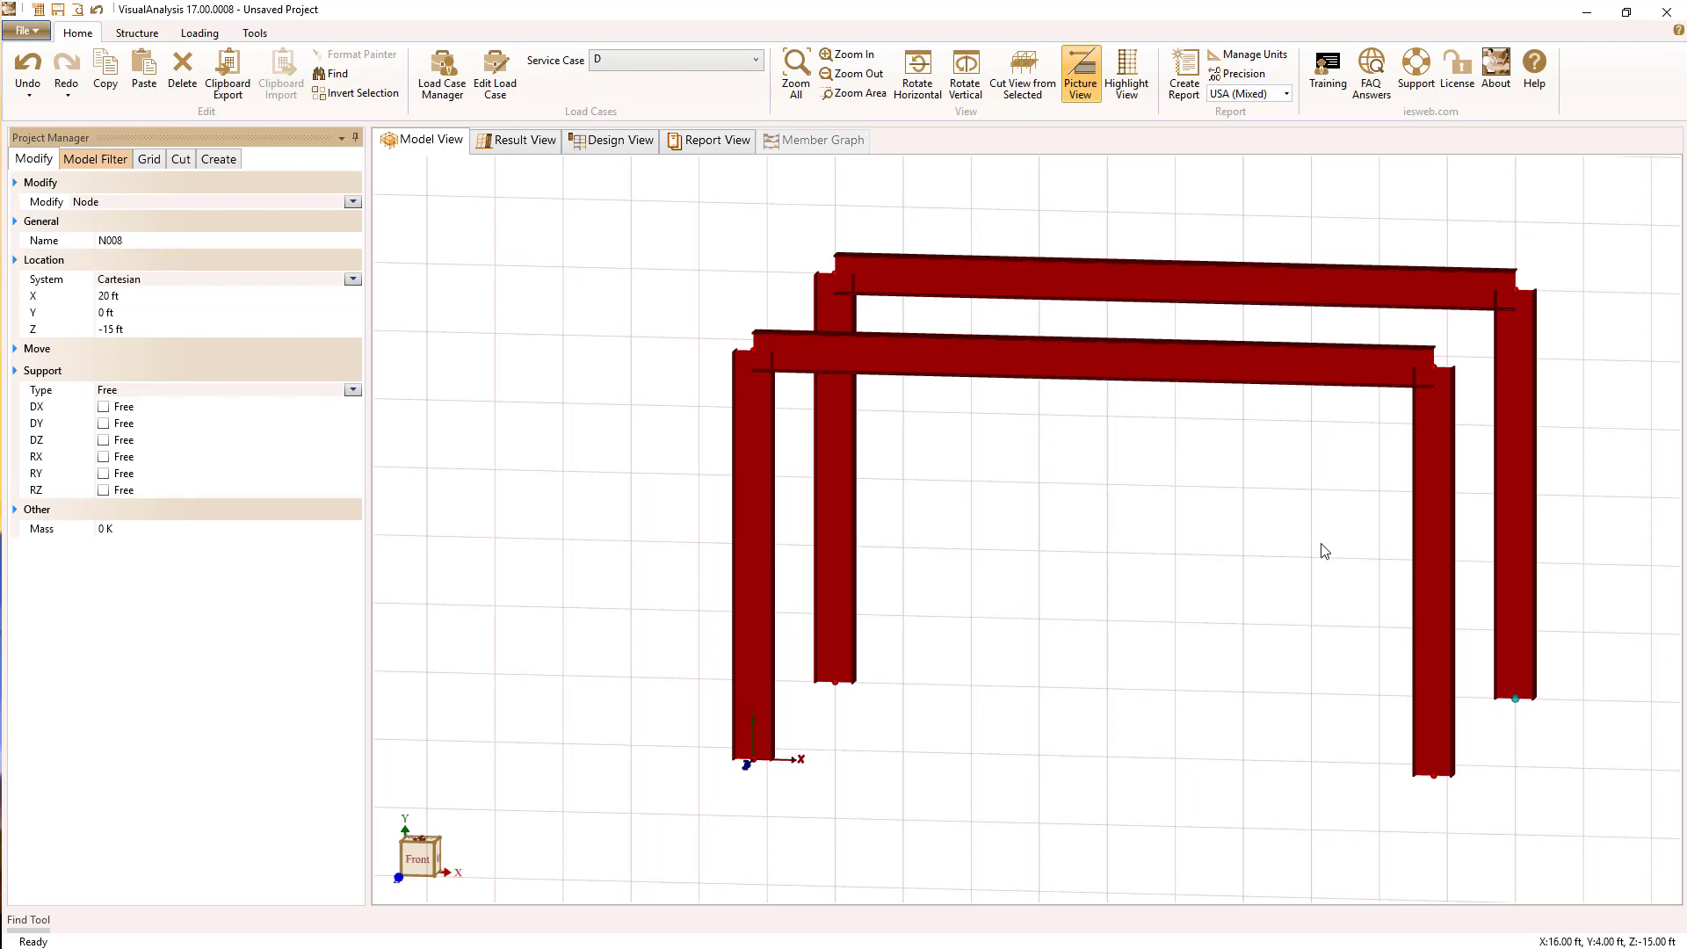
{"action": "middle_click_drag", "start_coordinate": [1315, 577], "coordinate": [1109, 602]}
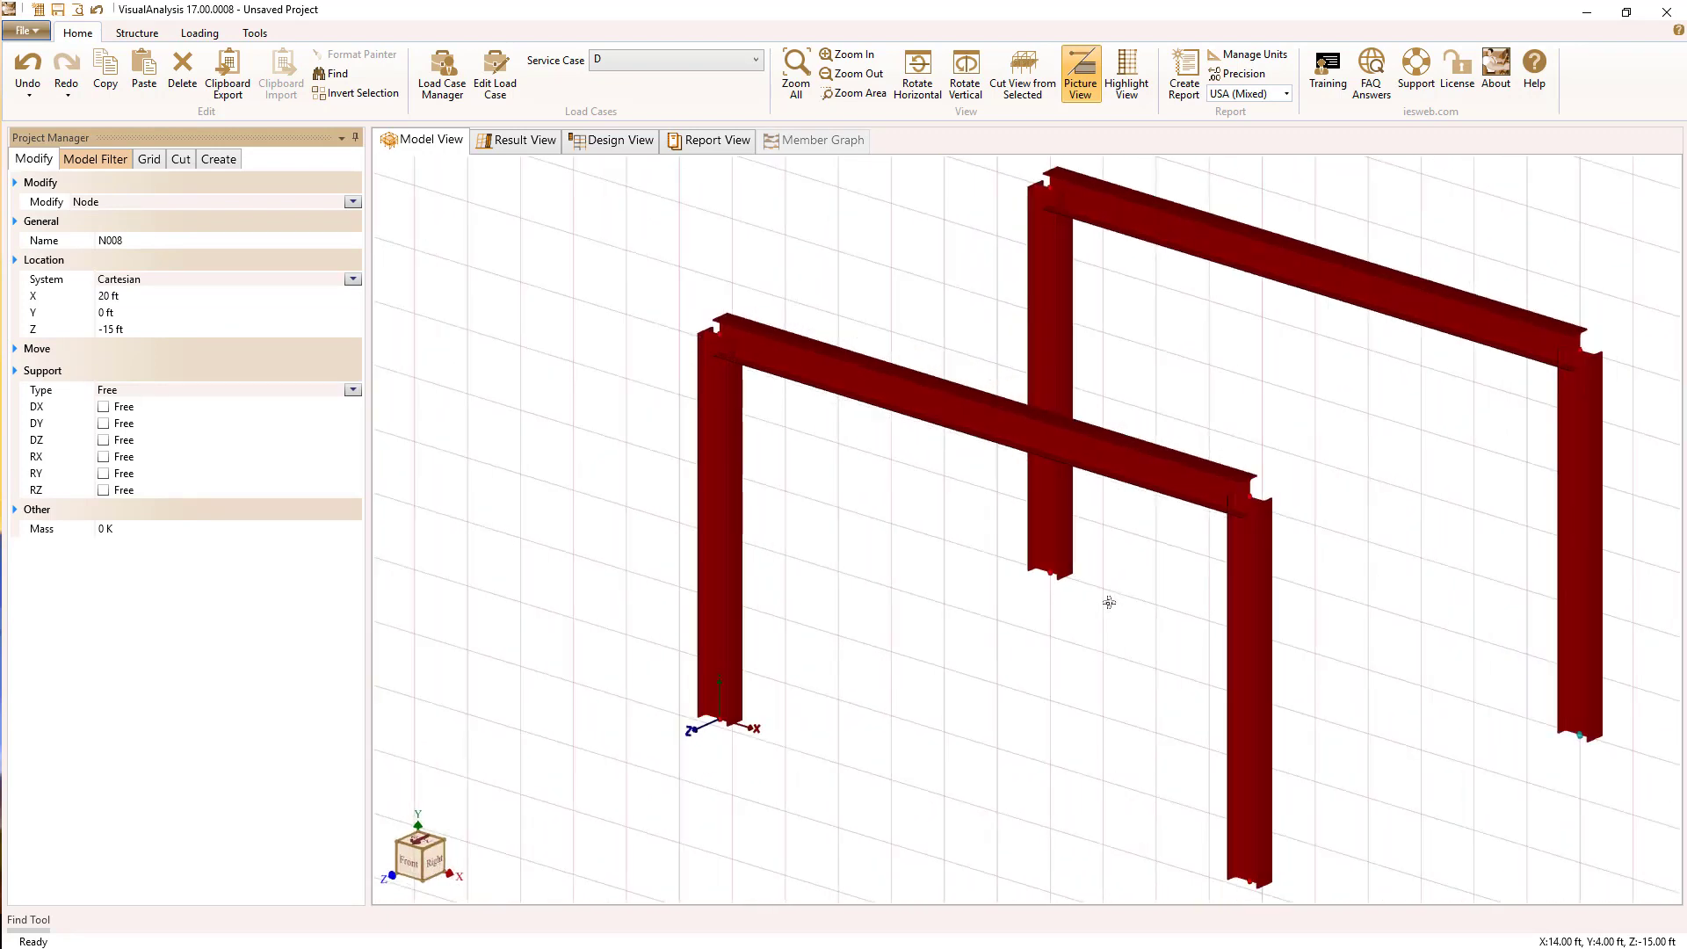
Hide the grid and add two 15 ft beams linking front and back column tops
{"action": "left_click", "coordinate": [149, 159]}
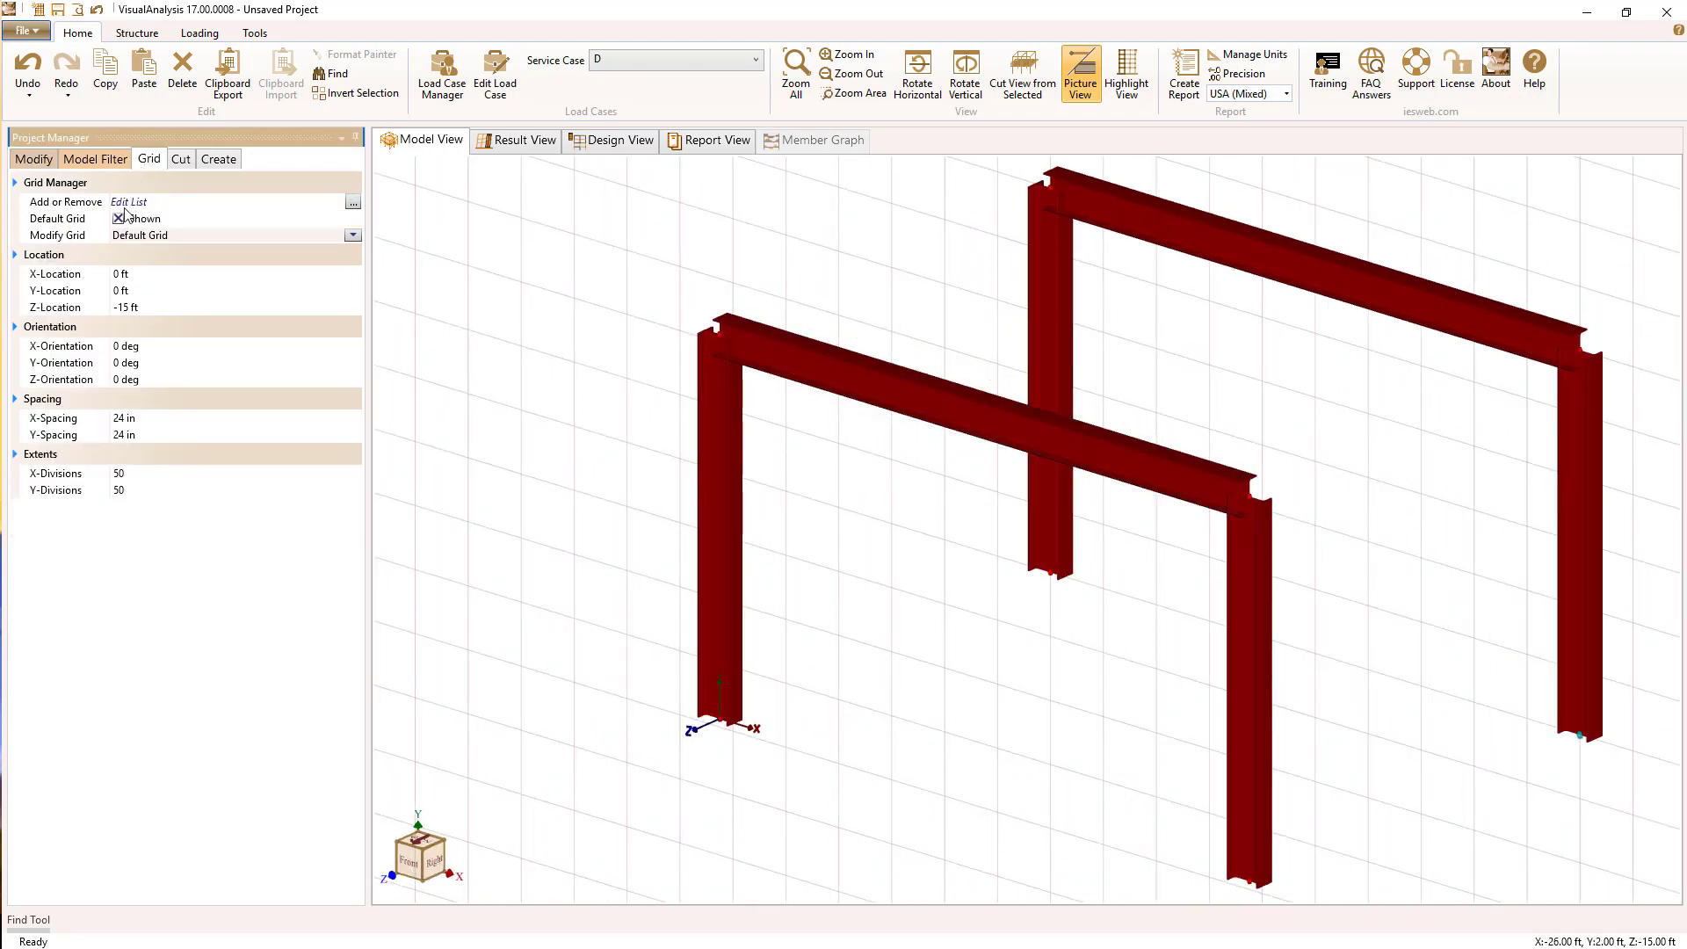
{"action": "left_click", "coordinate": [120, 219]}
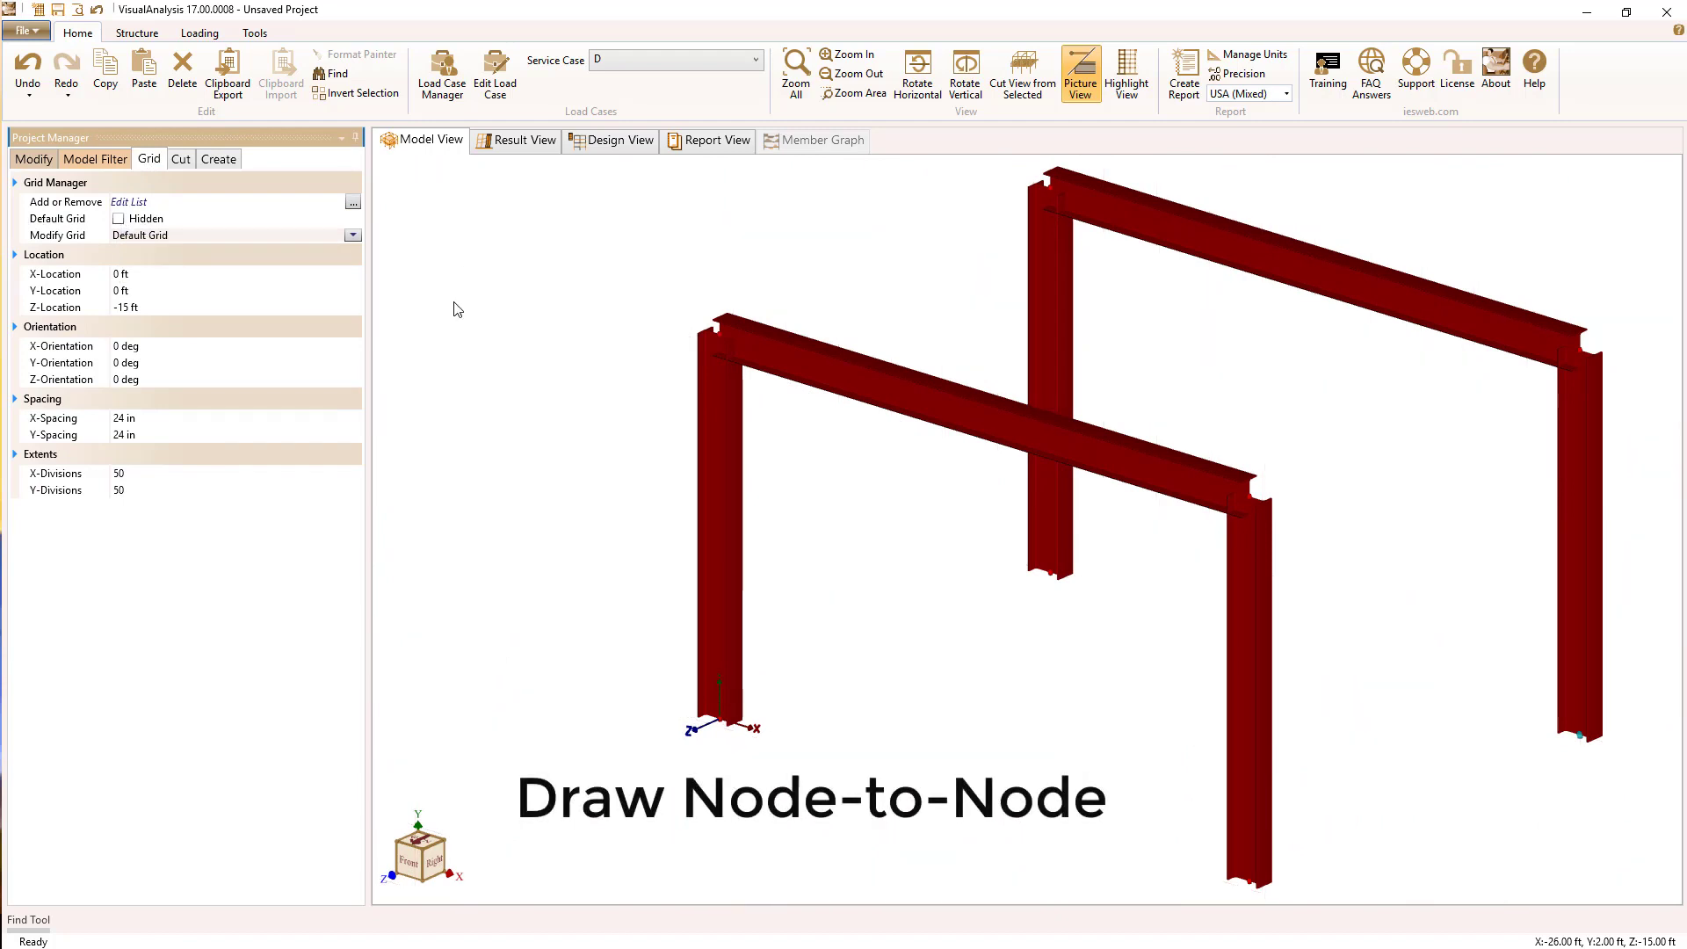
{"action": "left_click", "coordinate": [719, 332]}
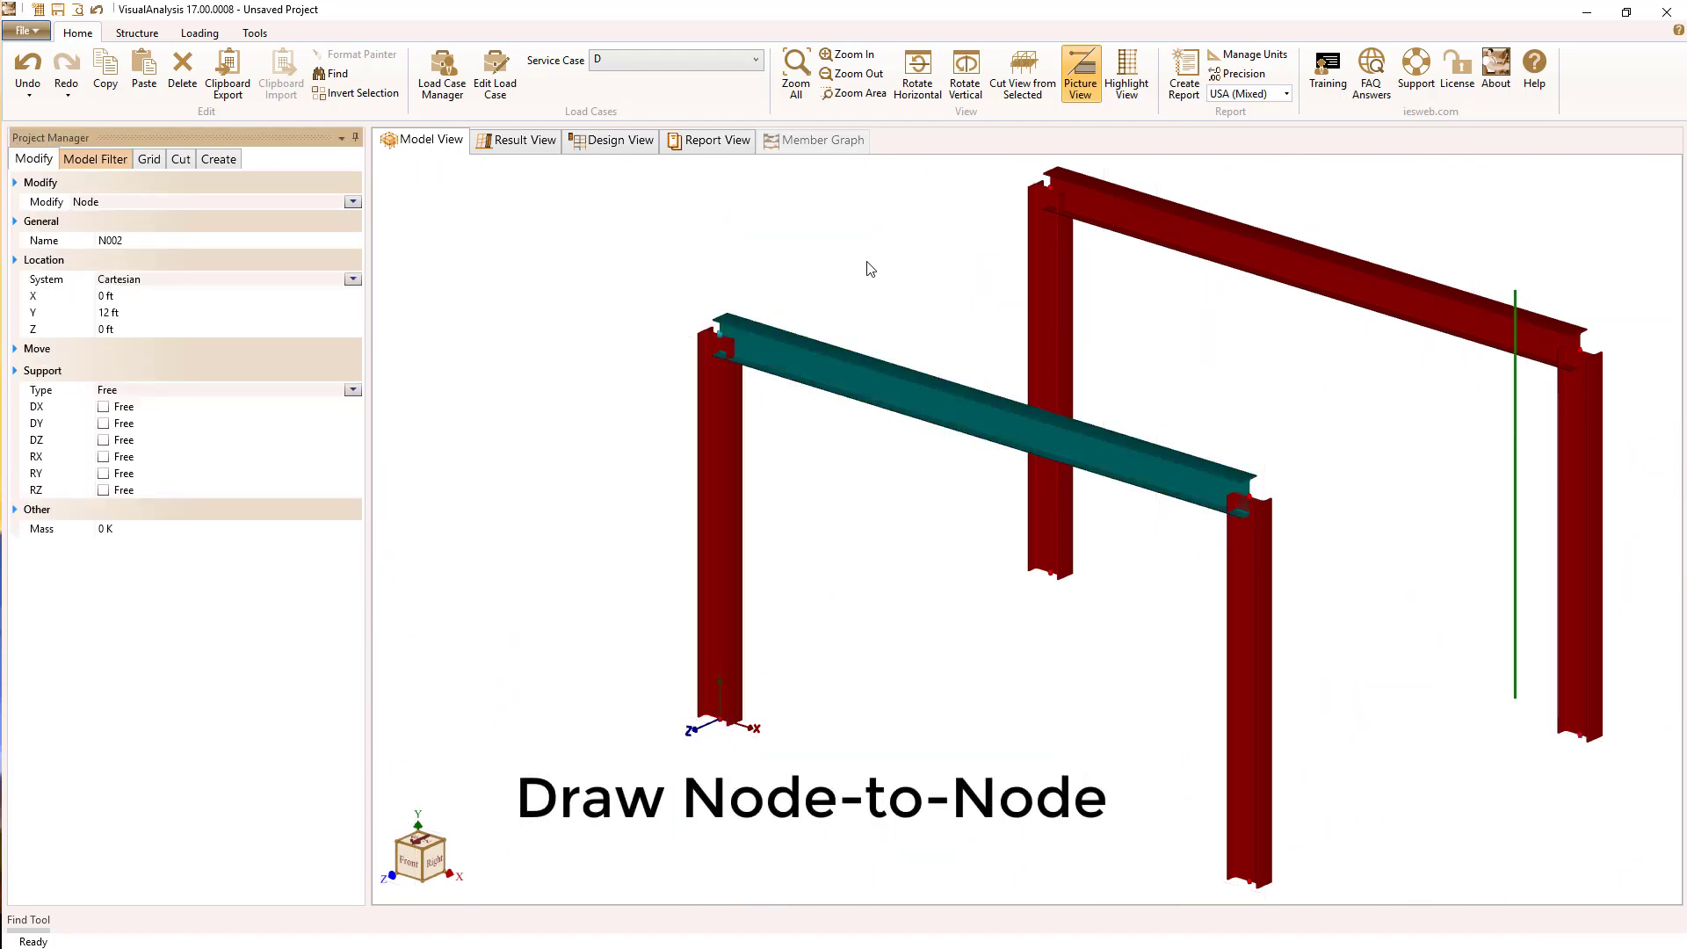
{"action": "left_click", "coordinate": [1051, 186]}
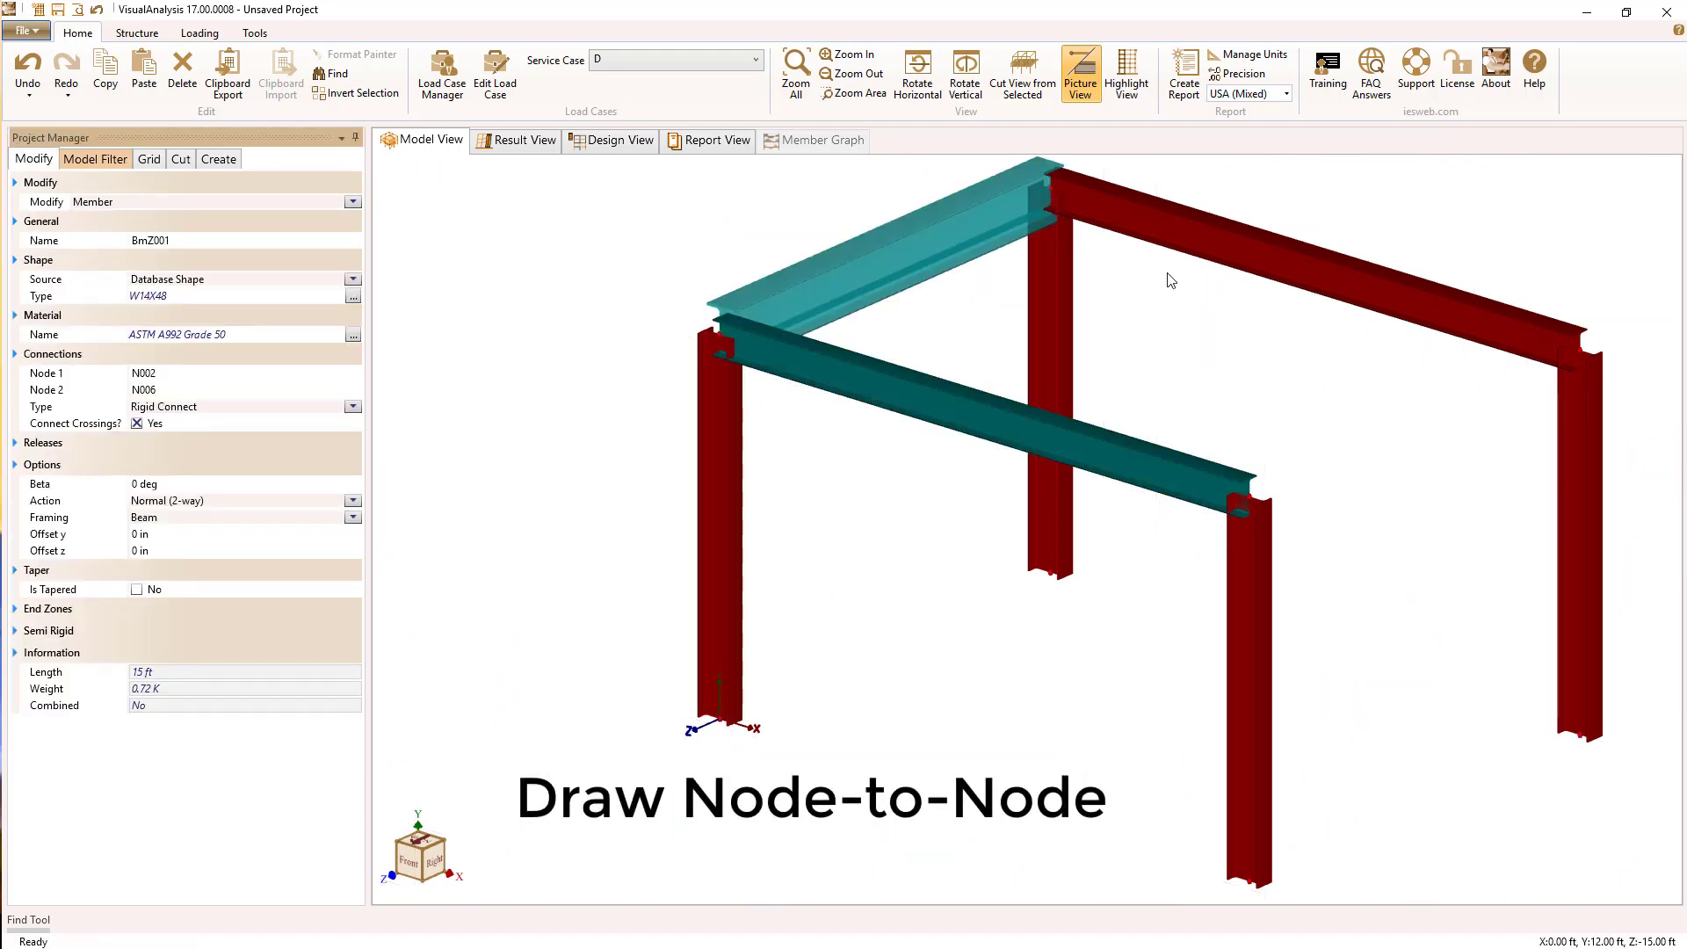
{"action": "left_click", "coordinate": [1252, 505]}
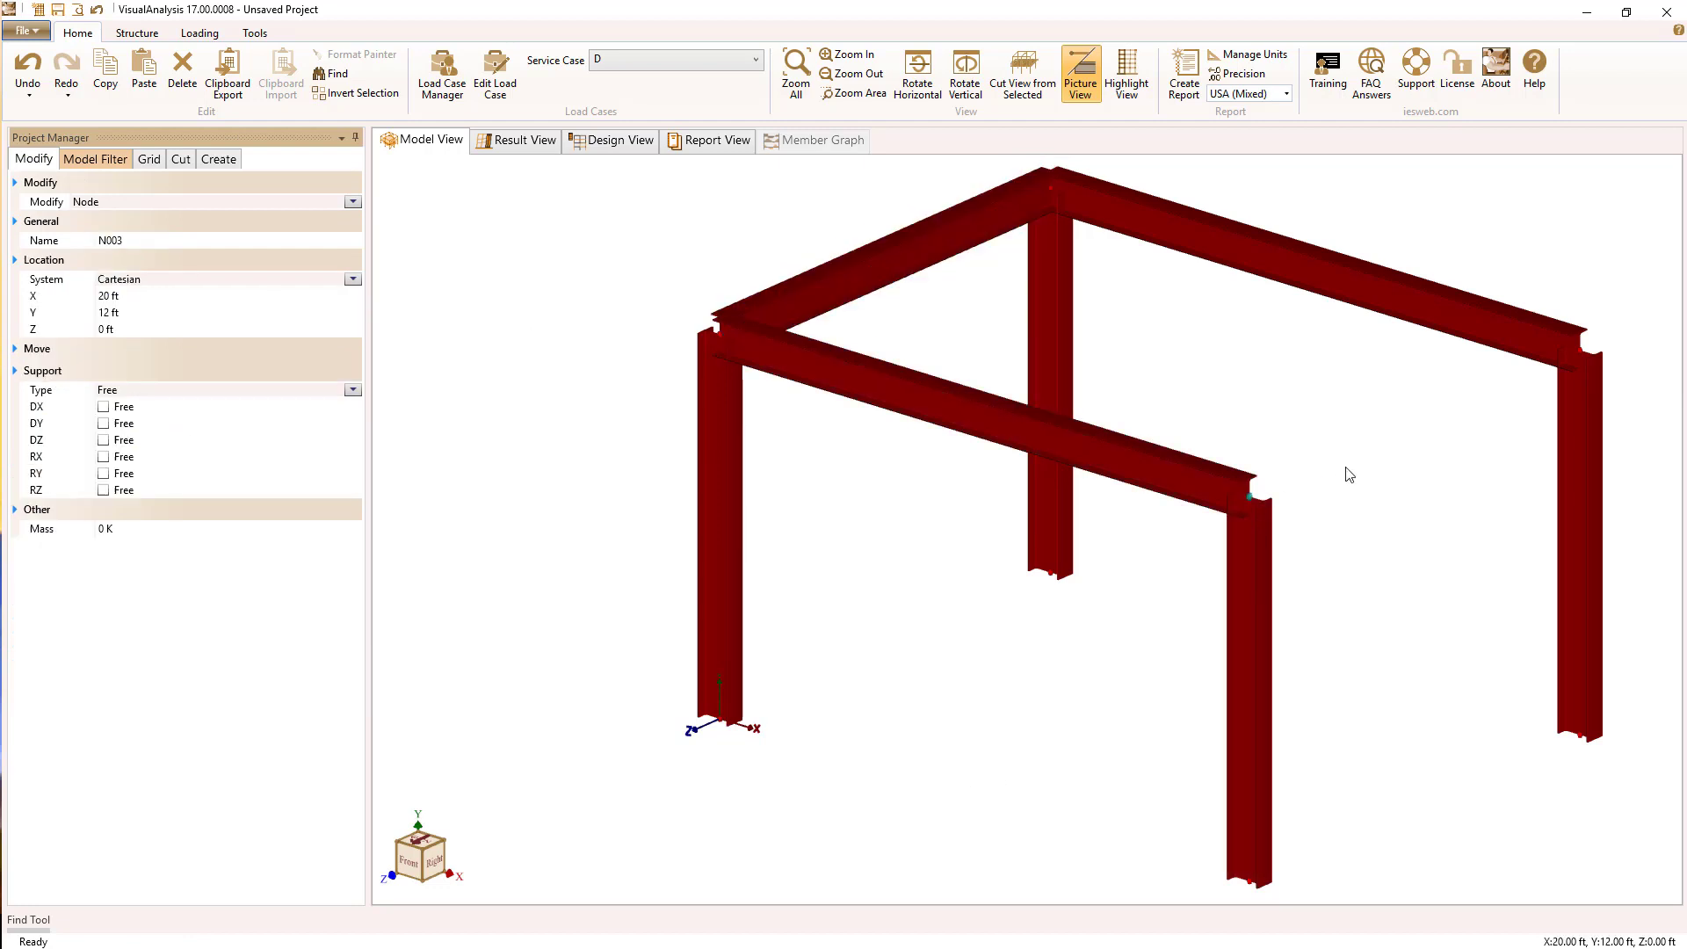
{"action": "left_click", "coordinate": [1597, 353]}
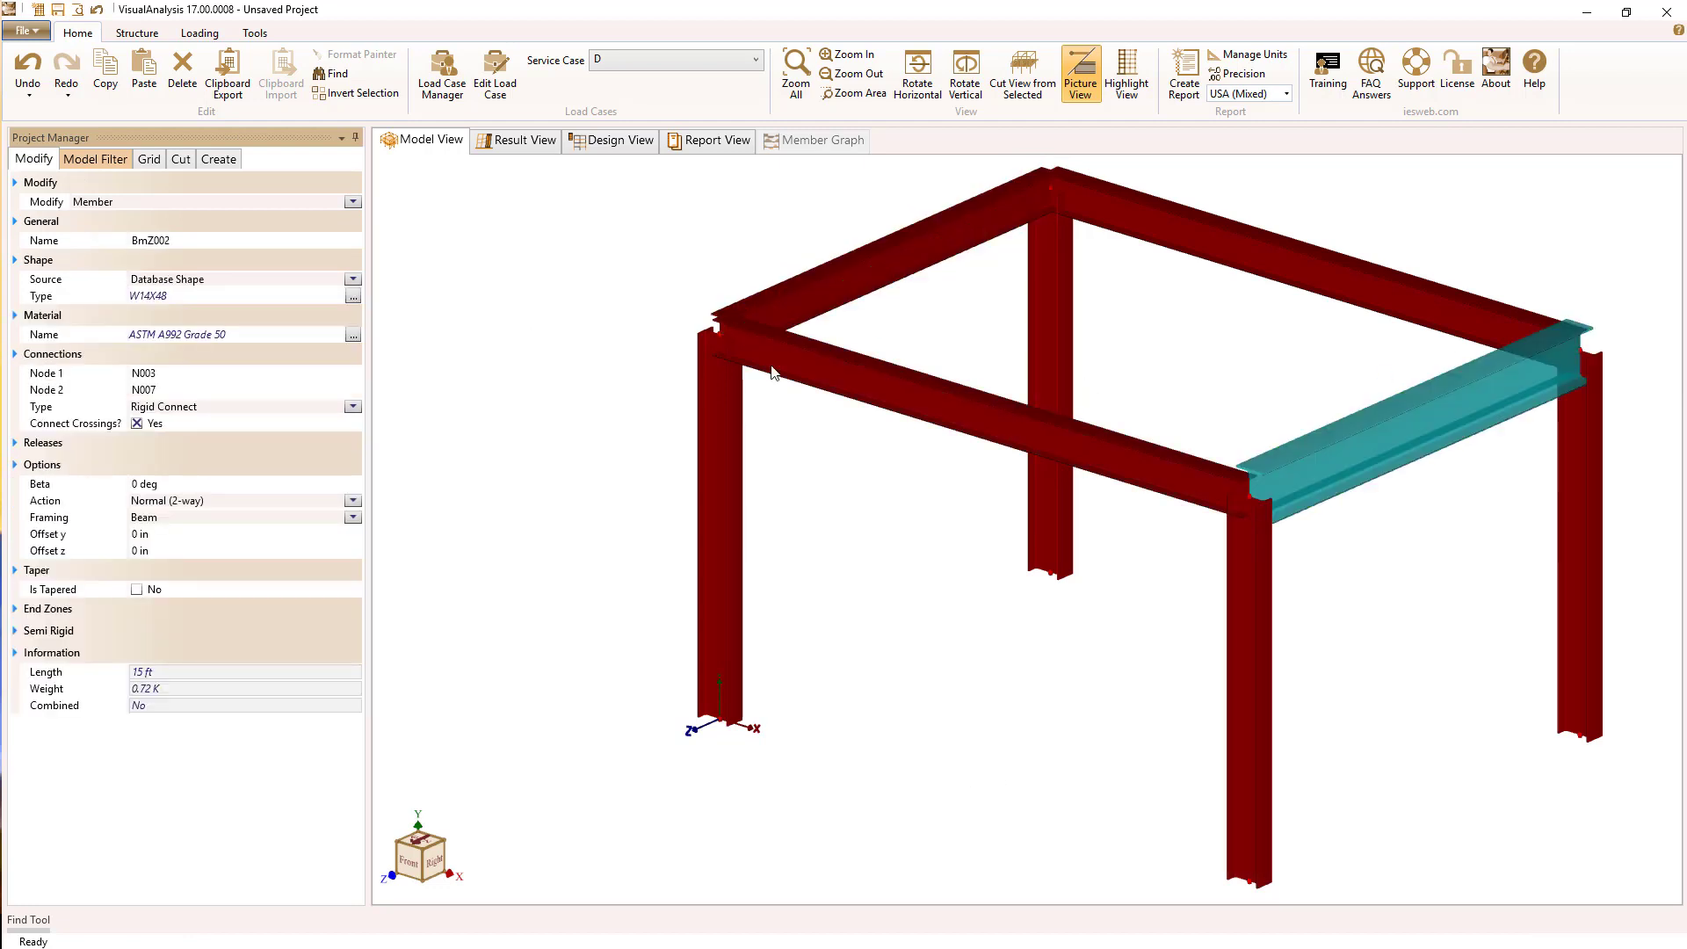
Rotate the drawing grid 90° about X and make it visible again
{"action": "left_click", "coordinate": [149, 159]}
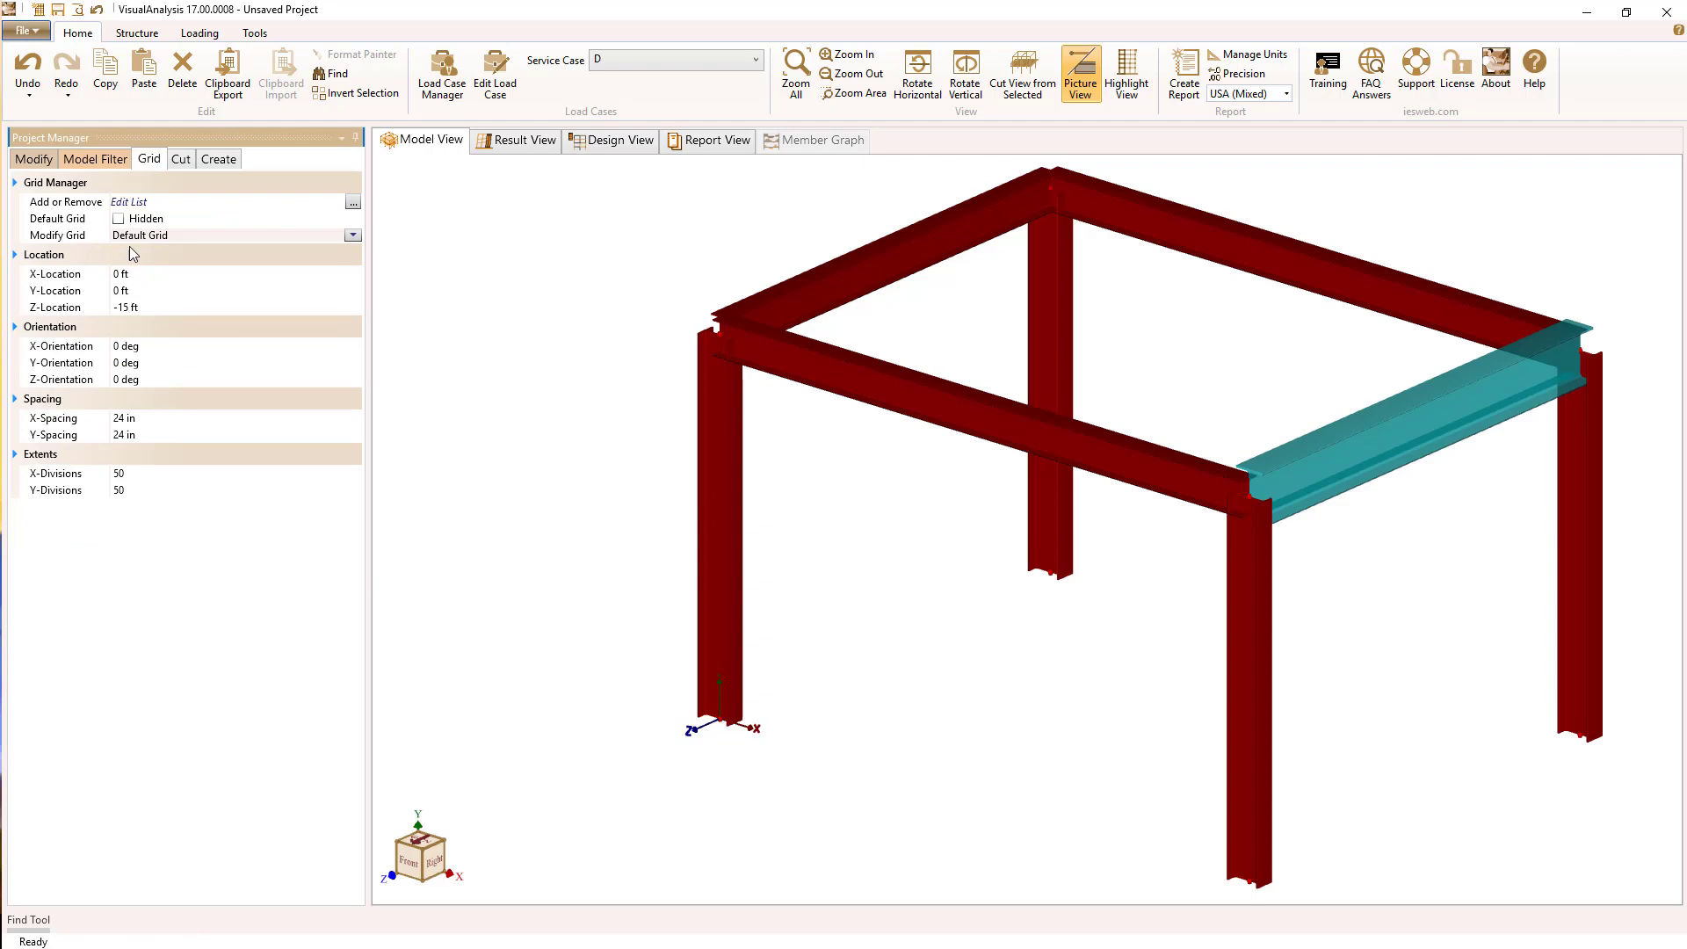
{"action": "left_click", "coordinate": [132, 306]}
{"action": "double_click", "coordinate": [130, 307]}
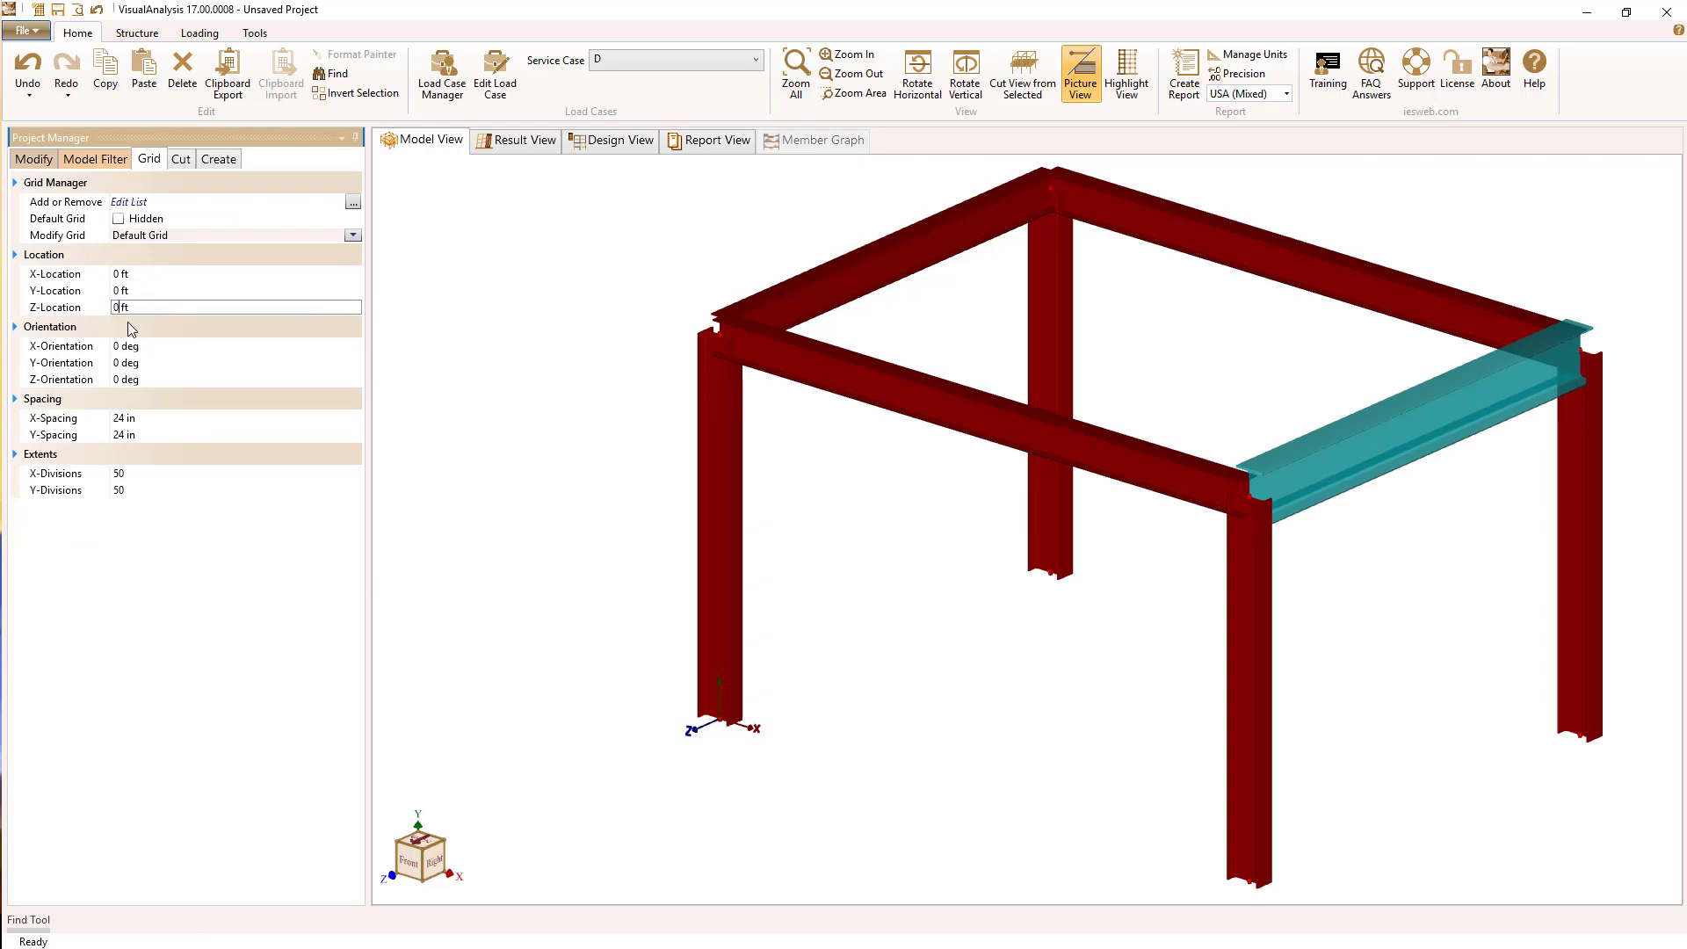
{"action": "left_click", "coordinate": [115, 363]}
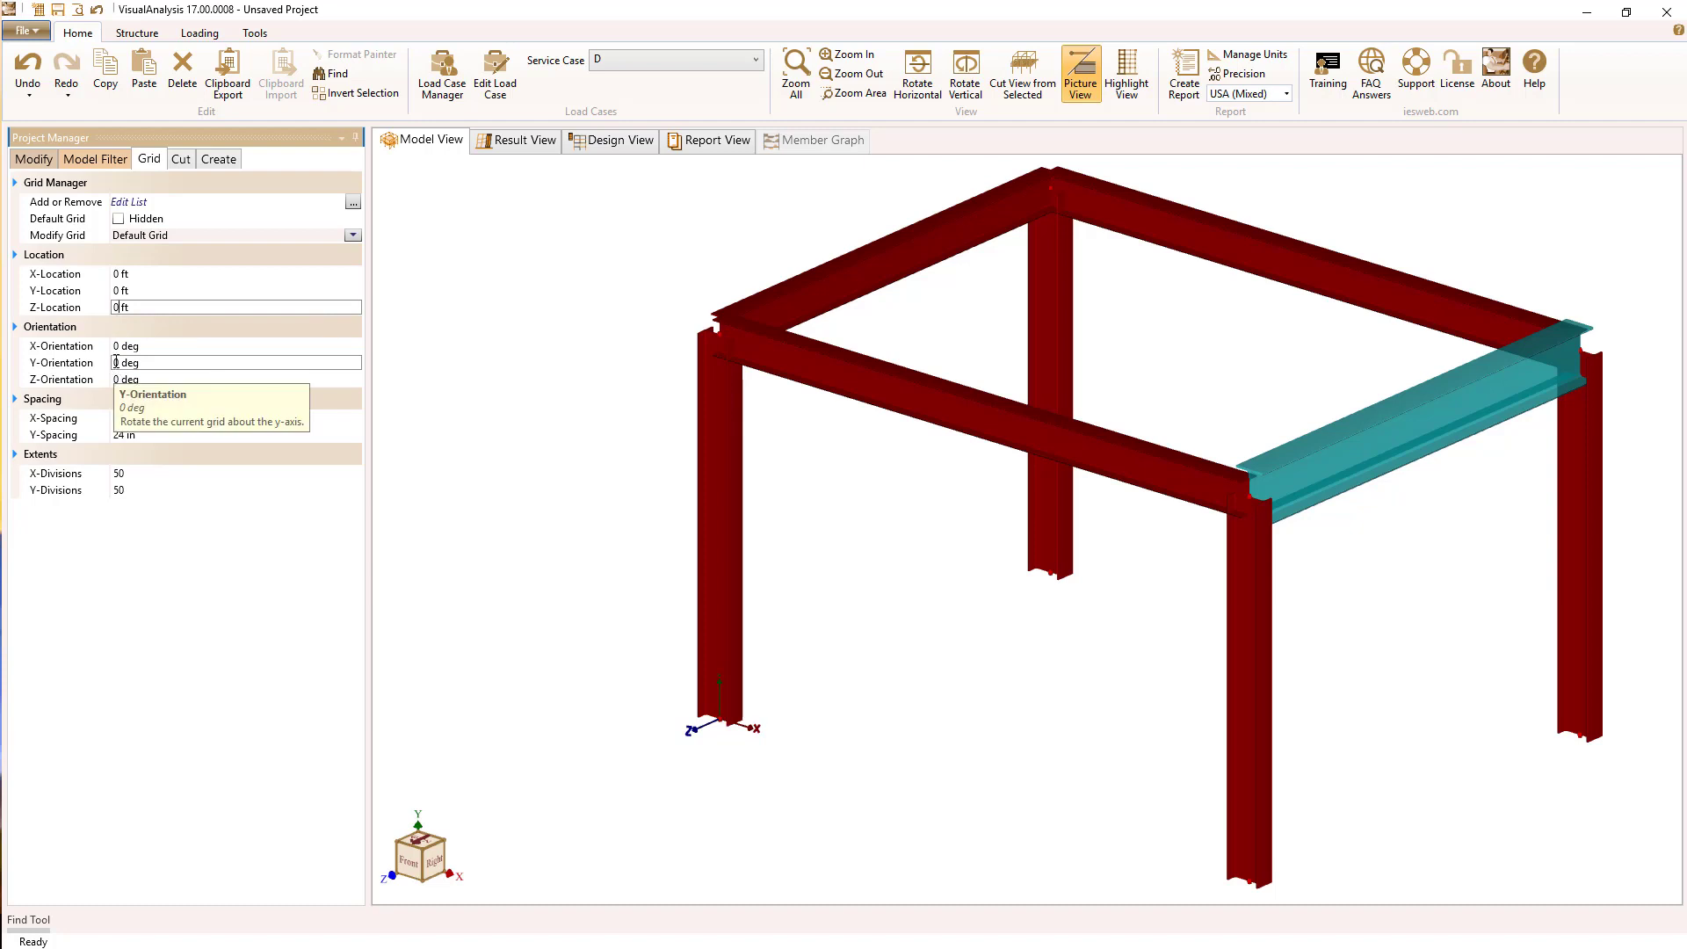
{"action": "double_click", "coordinate": [115, 346]}
{"action": "type", "text": "9"}
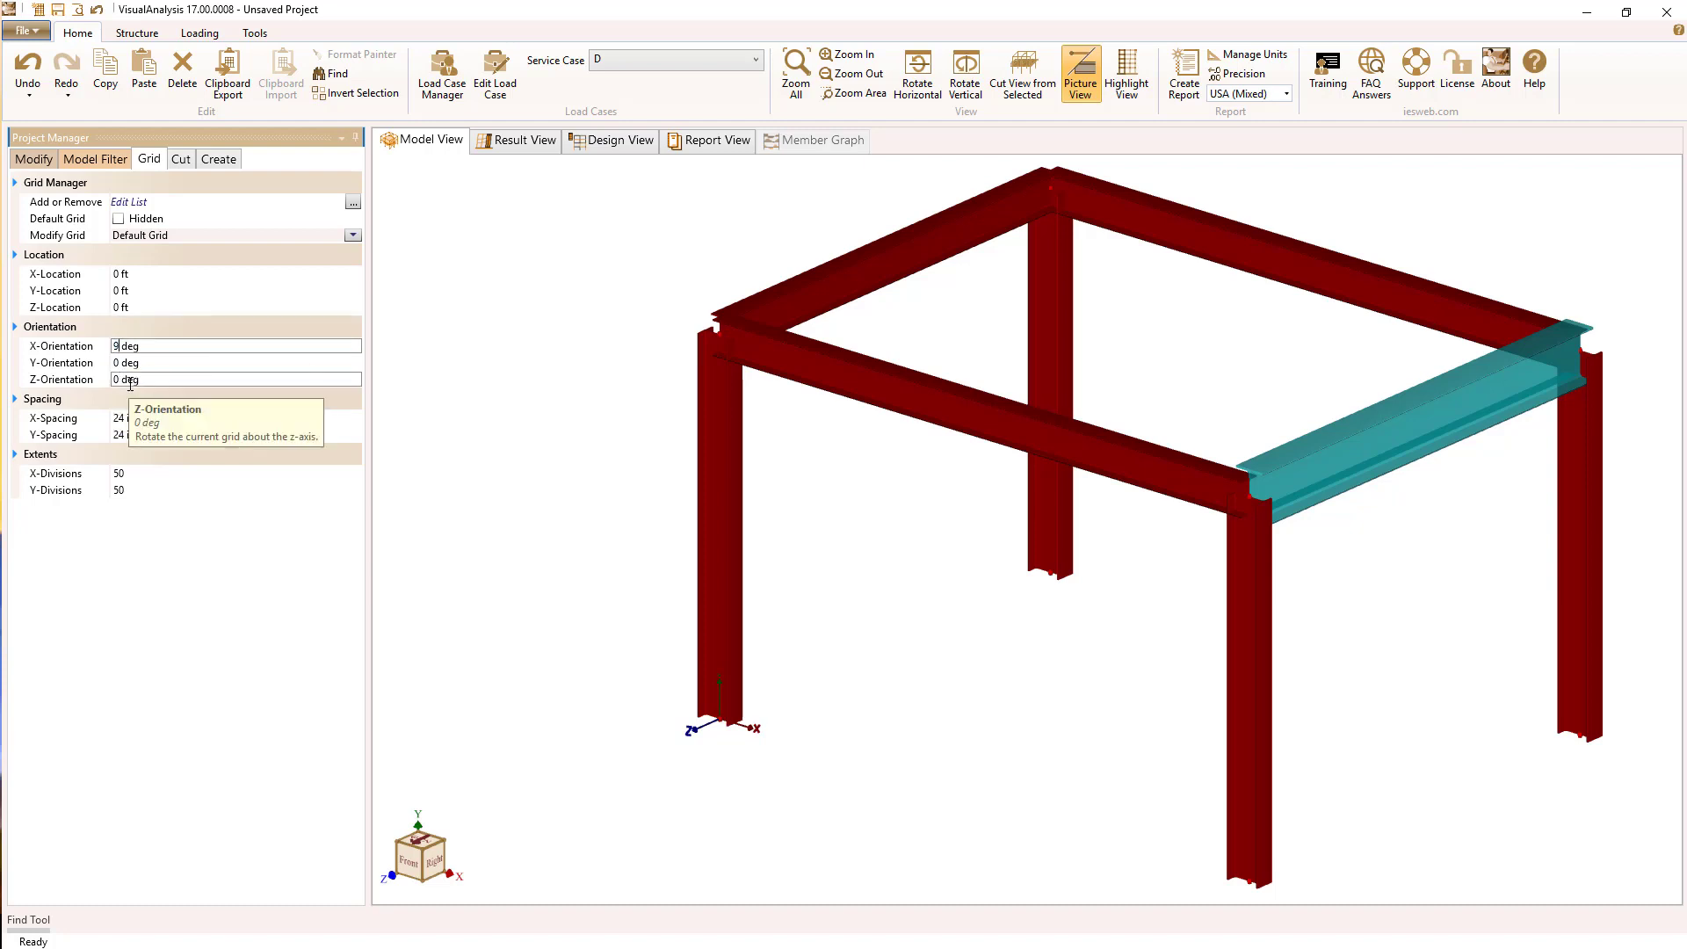
{"action": "left_click", "coordinate": [118, 218]}
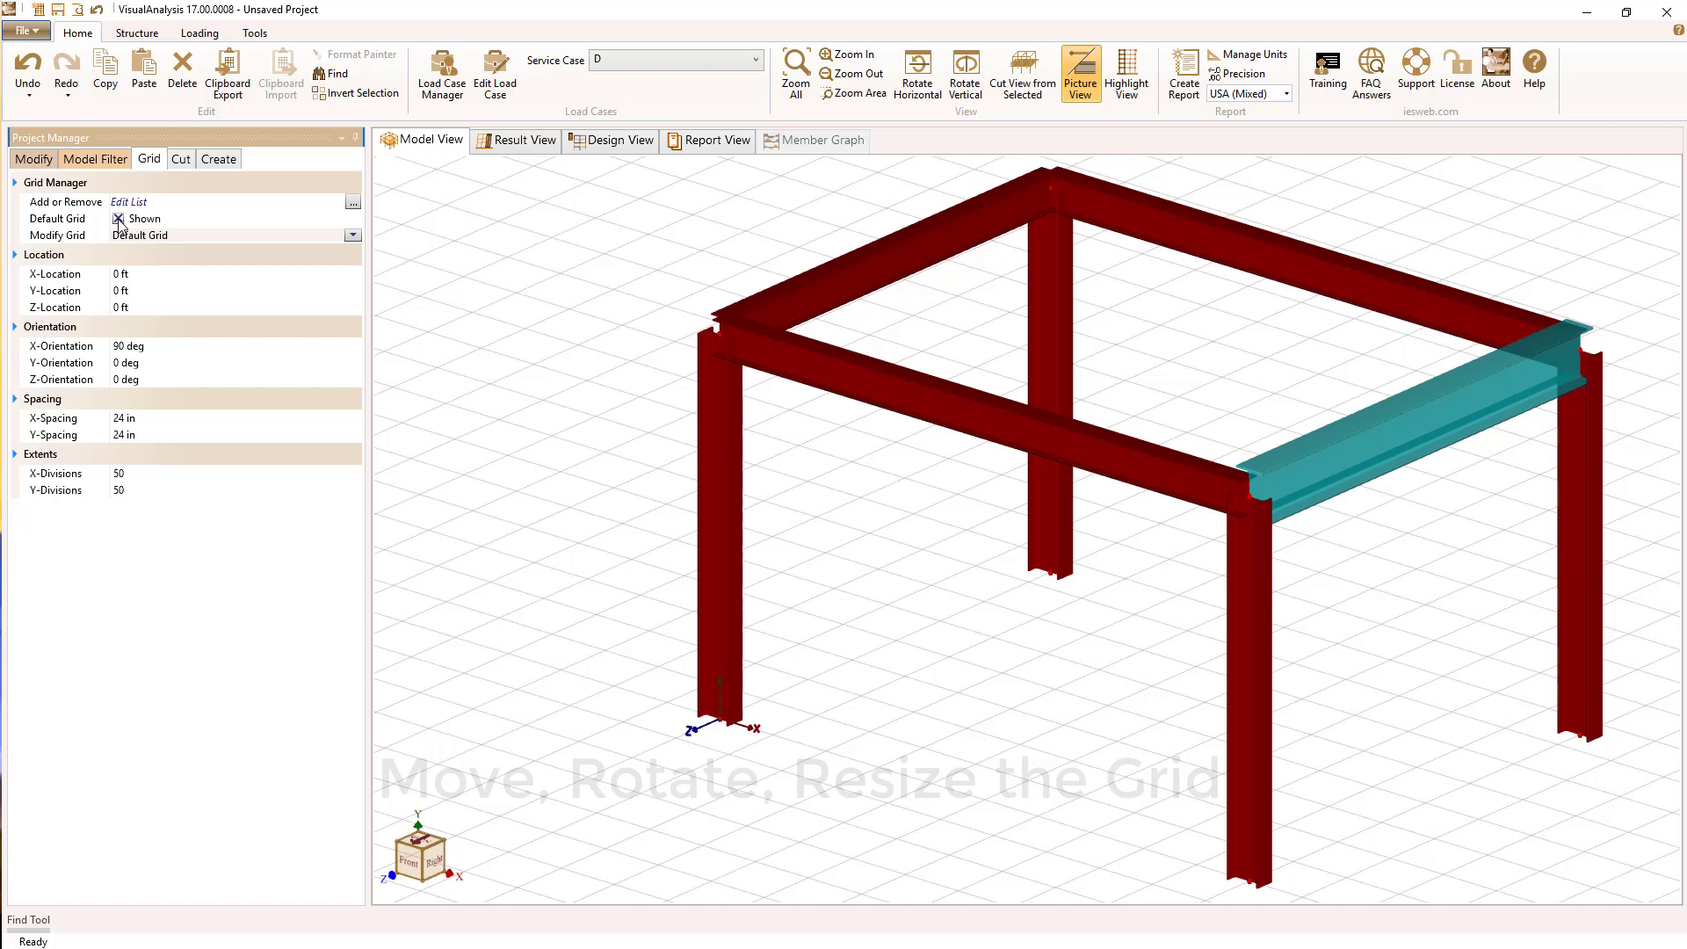
Place the grid at Y = 12 ft with 48 in X- and Y-spacing
{"action": "left_click", "coordinate": [117, 291]}
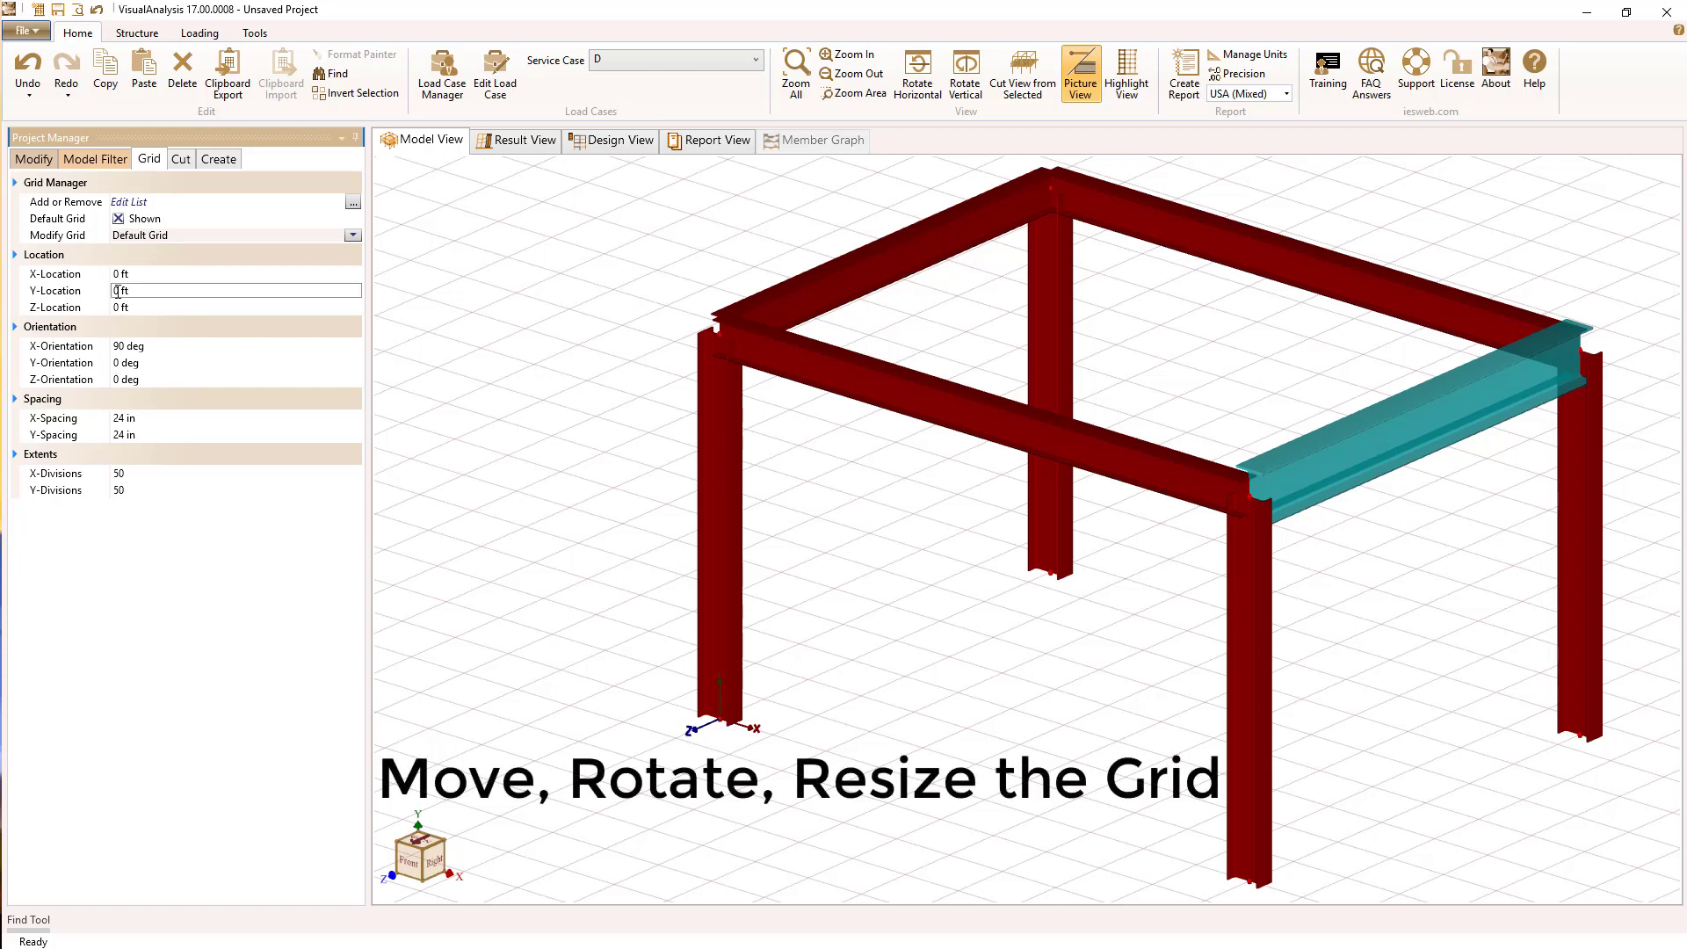
{"action": "type", "text": "12"}
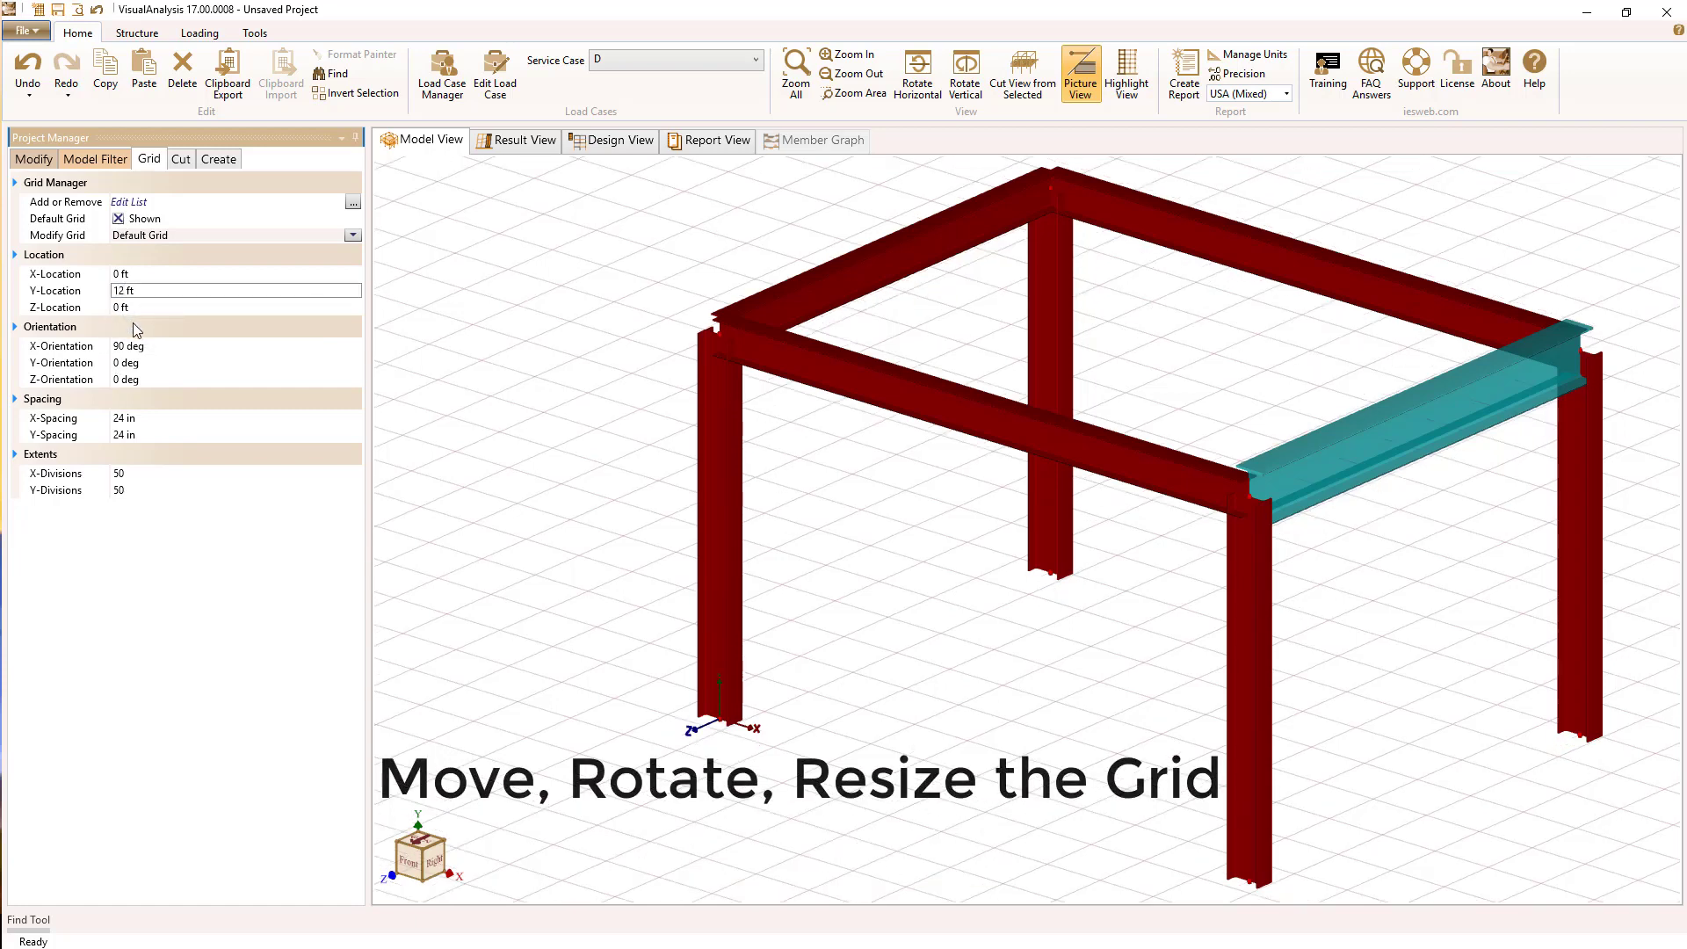
{"action": "left_click", "coordinate": [117, 420]}
{"action": "type", "text": "4"}
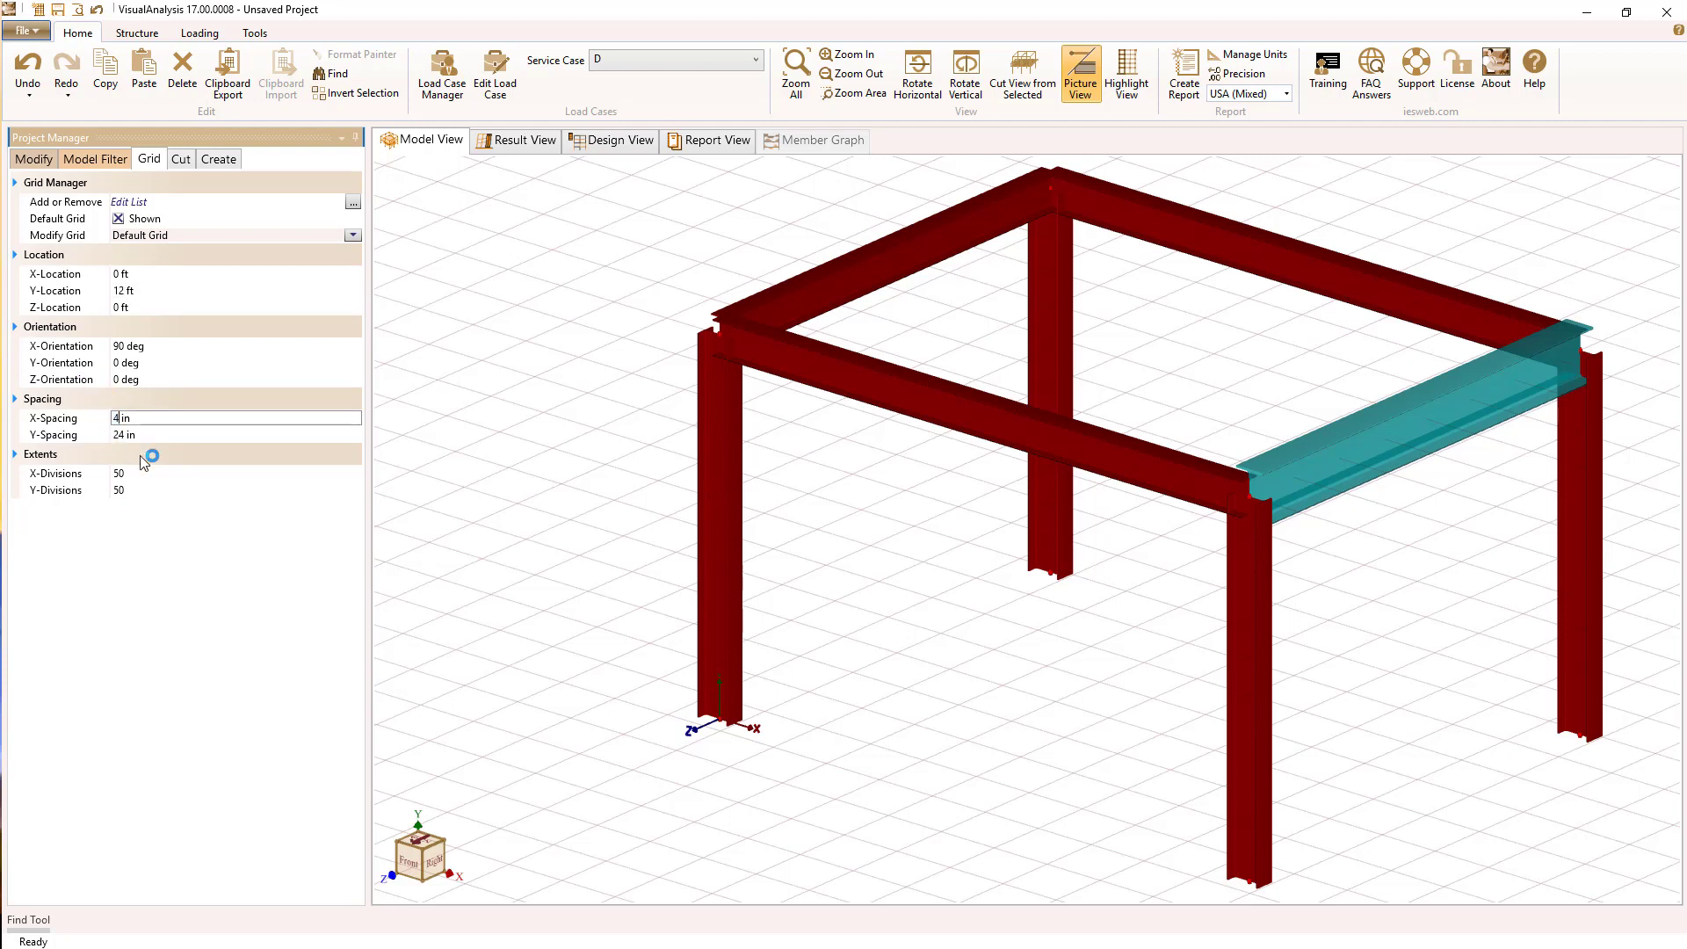
{"action": "type", "text": "8"}
{"action": "key", "text": "Tab"}
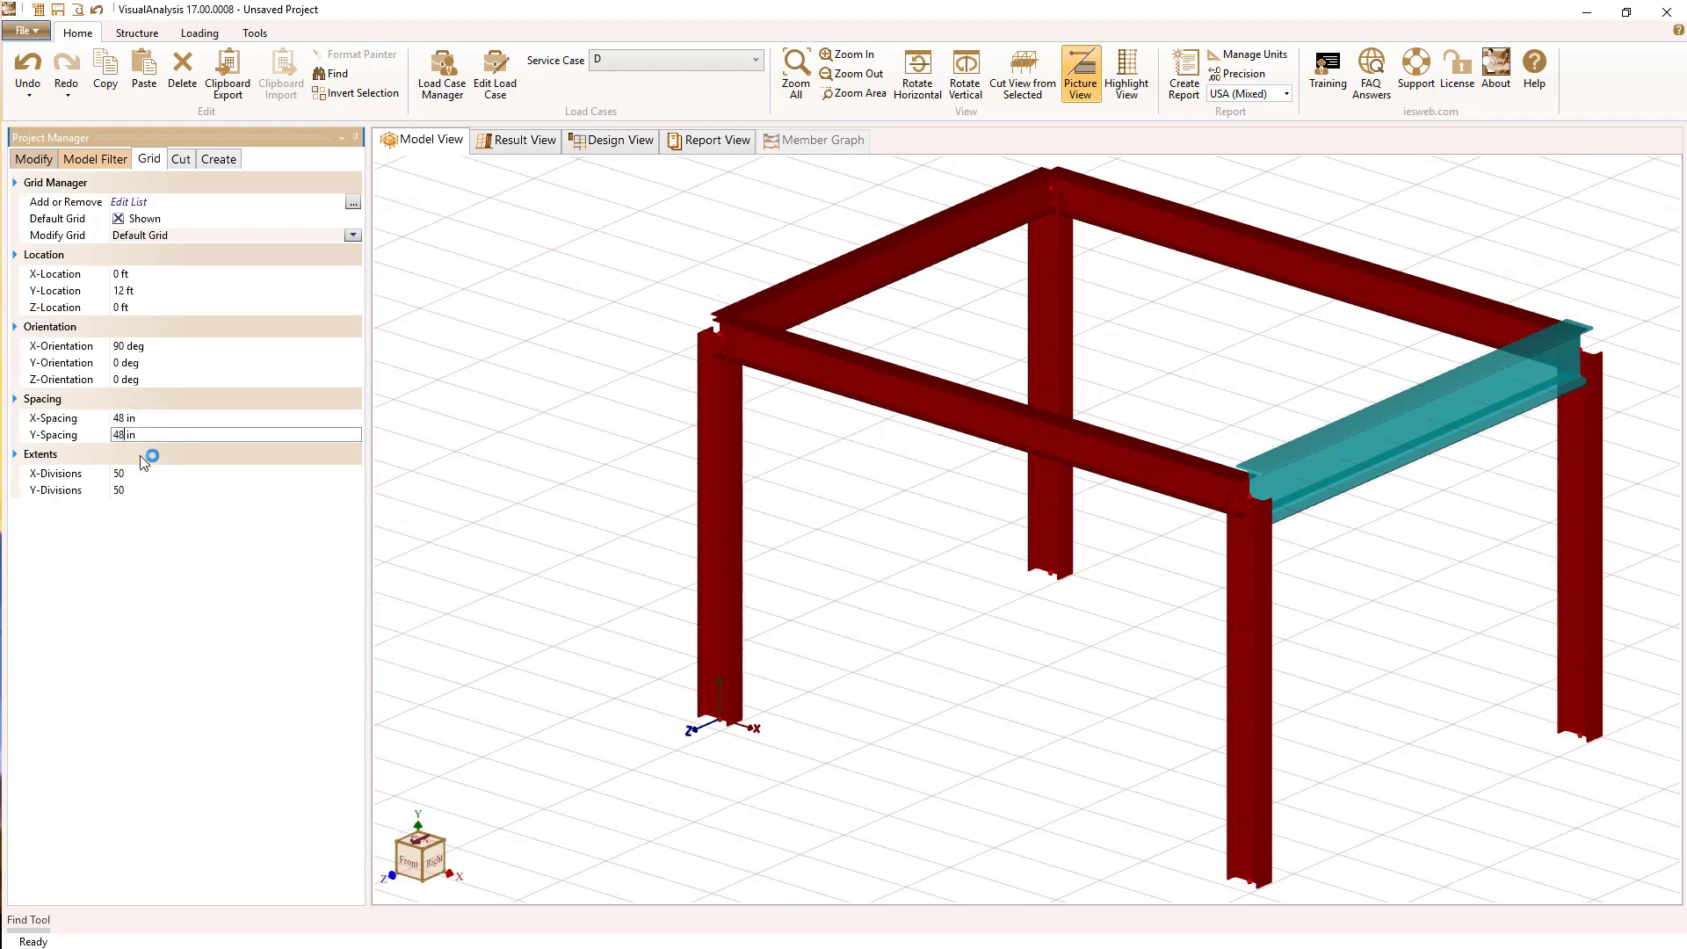
{"action": "type", "text": "48"}
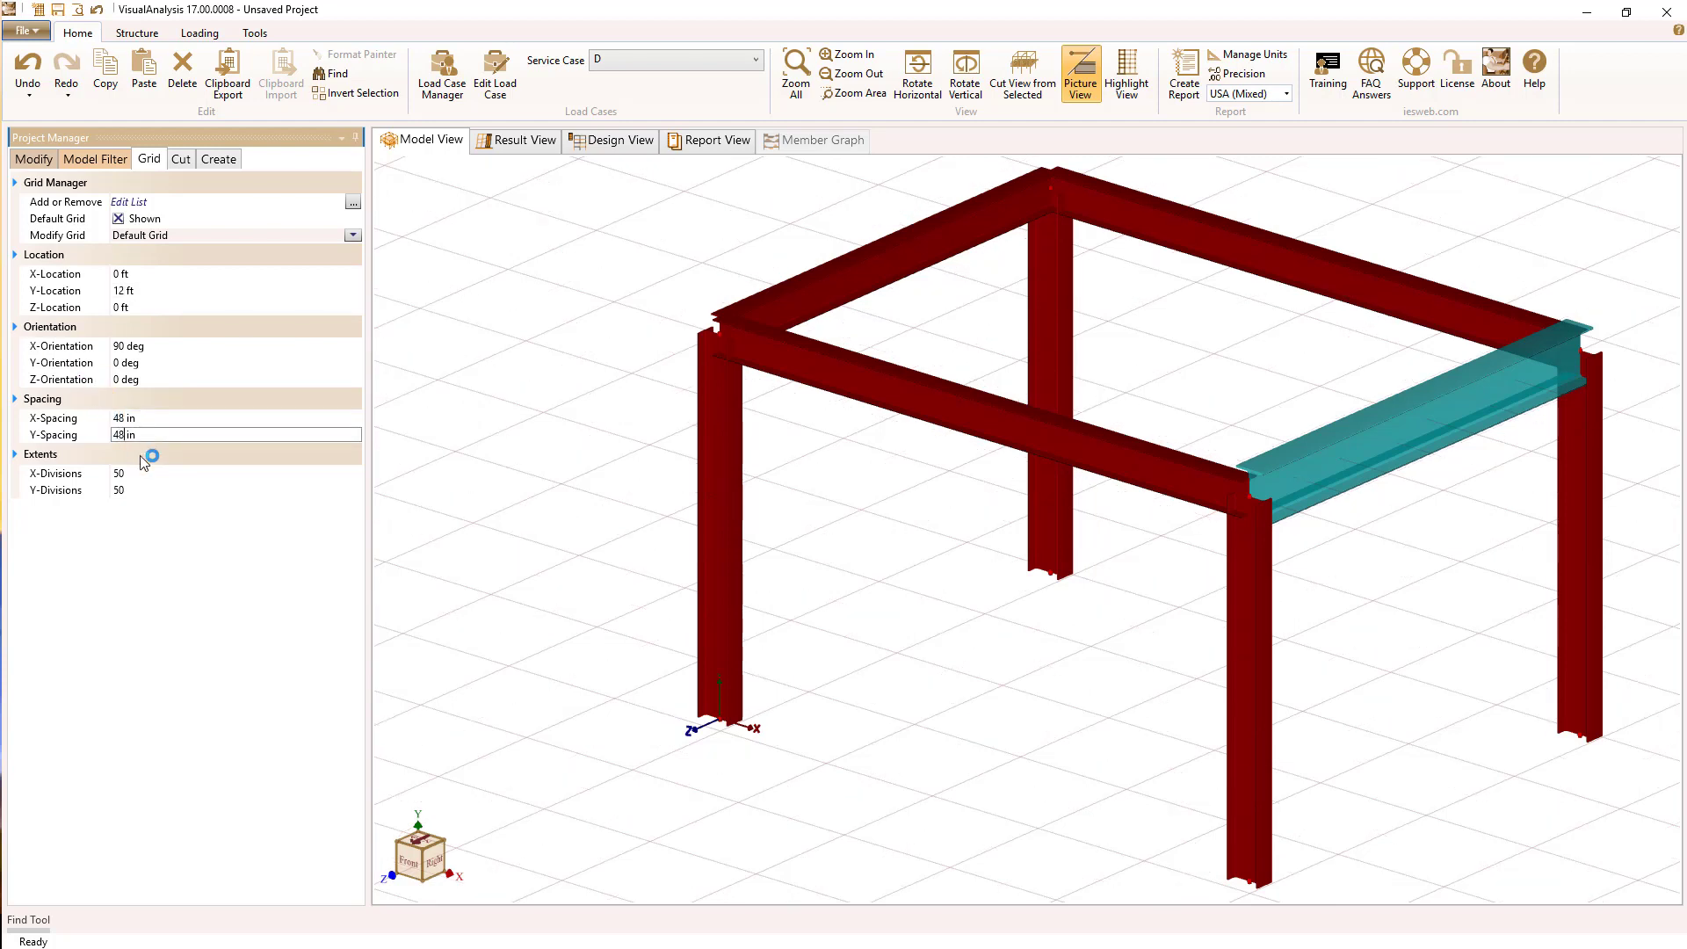
Draw three 20 ft W14X48 joists spanning between the left and right 15 ft roof beams
{"action": "left_click", "coordinate": [804, 293]}
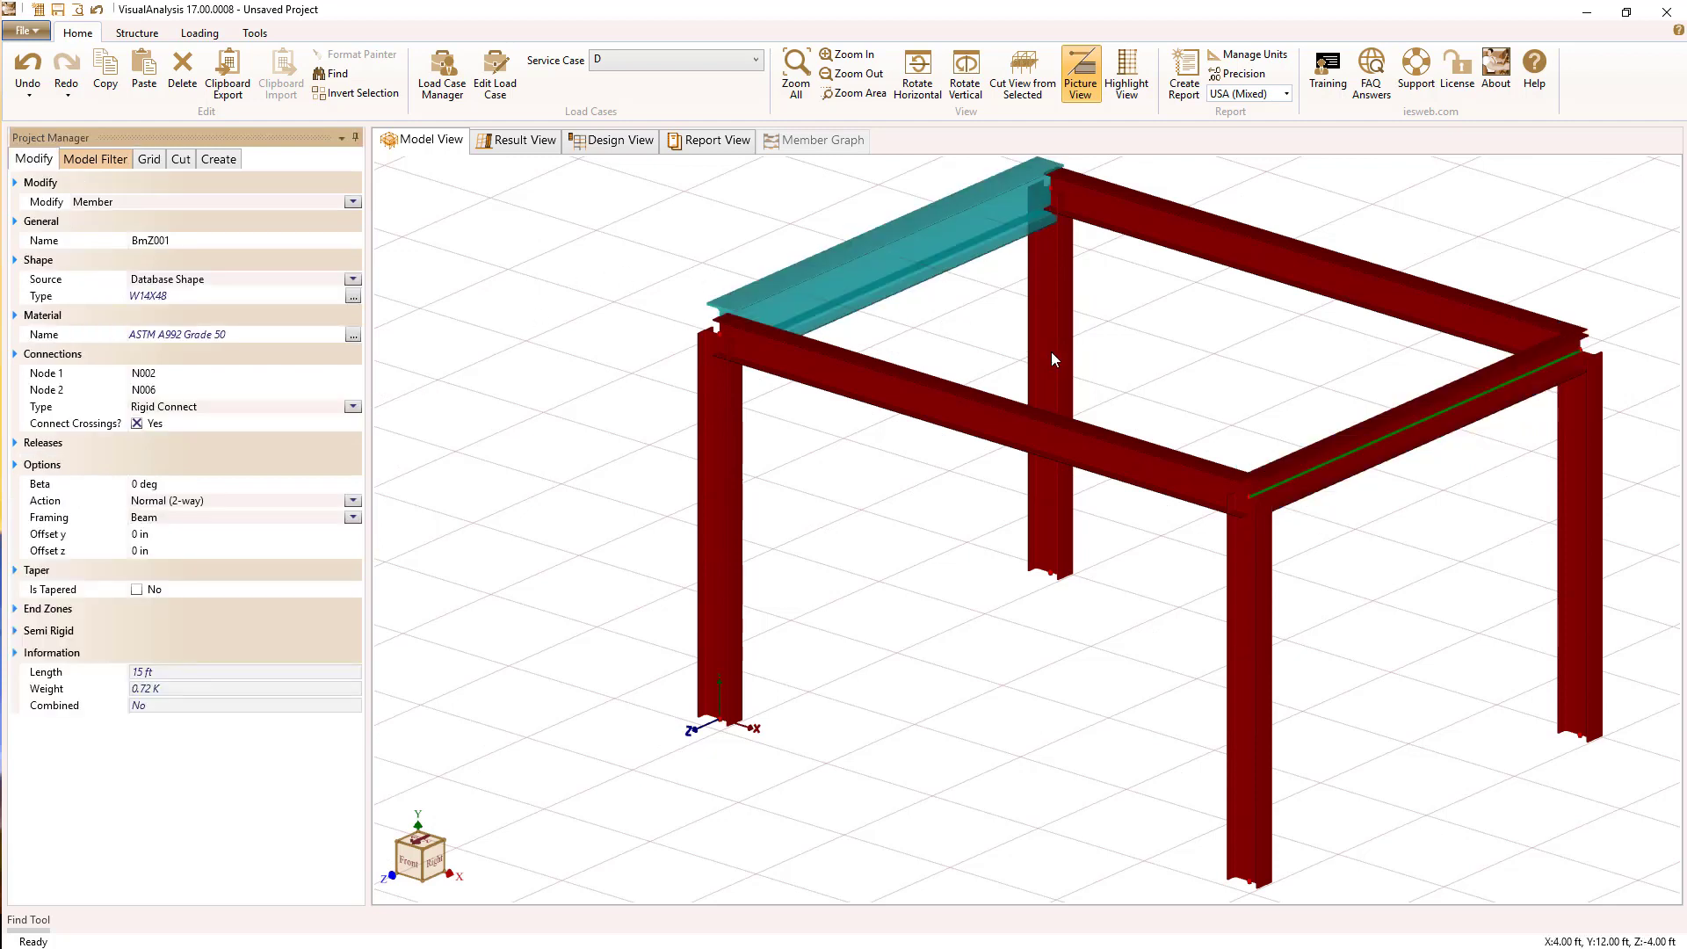
{"action": "left_click", "coordinate": [1344, 454]}
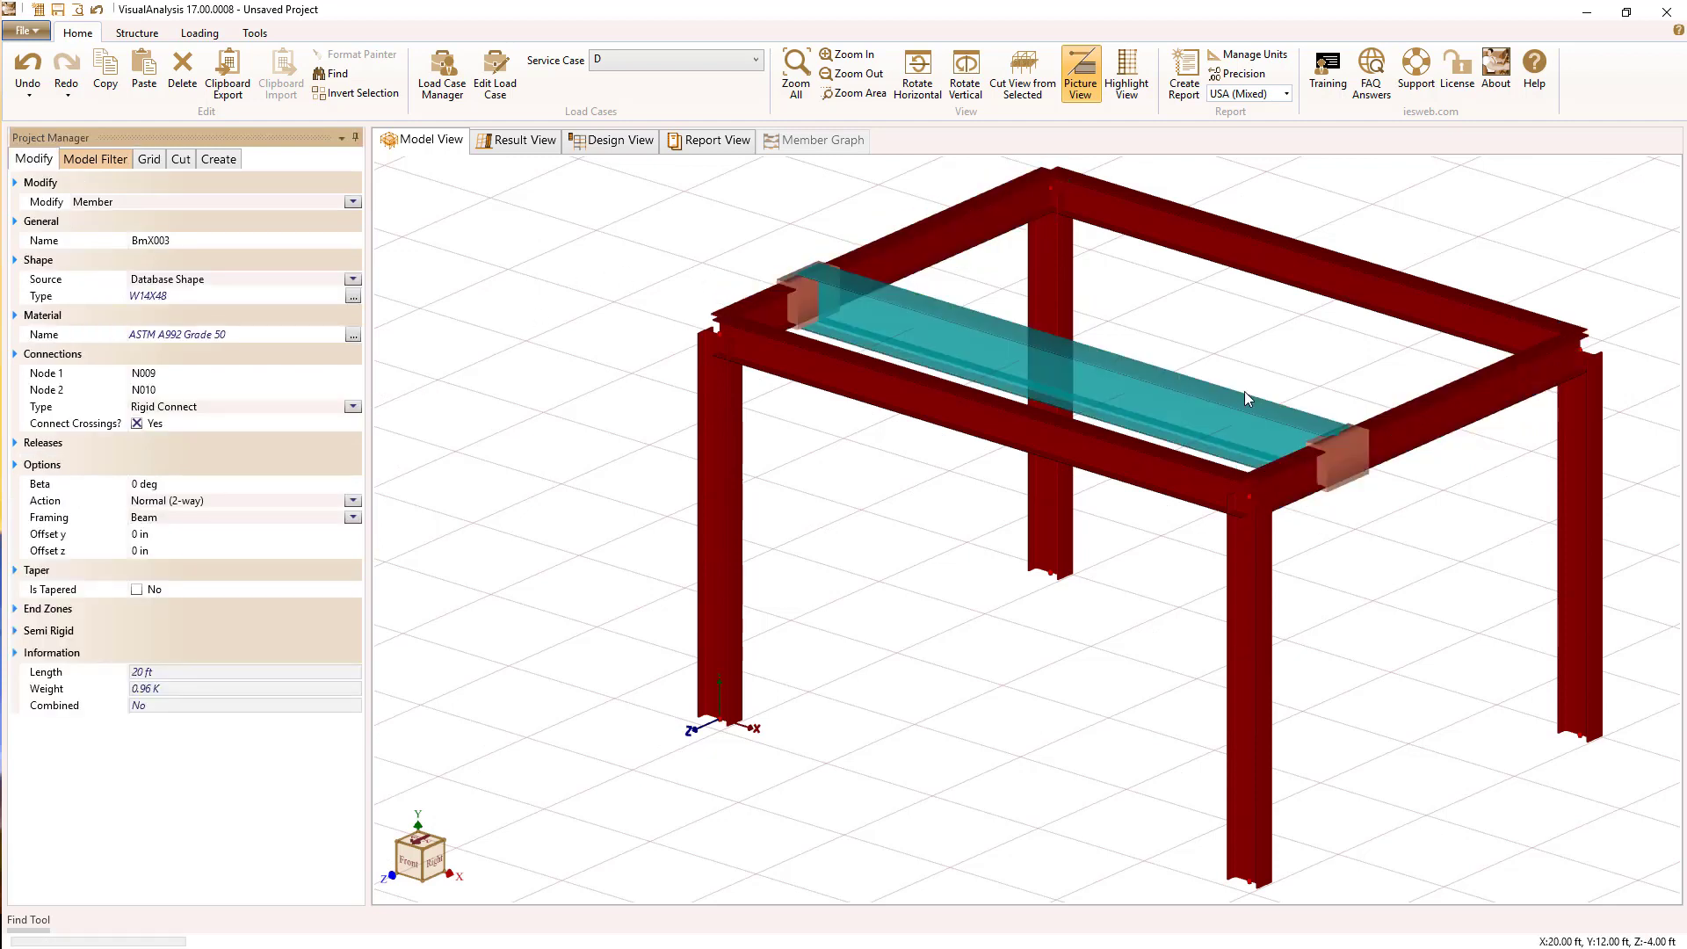
{"action": "left_click", "coordinate": [889, 256]}
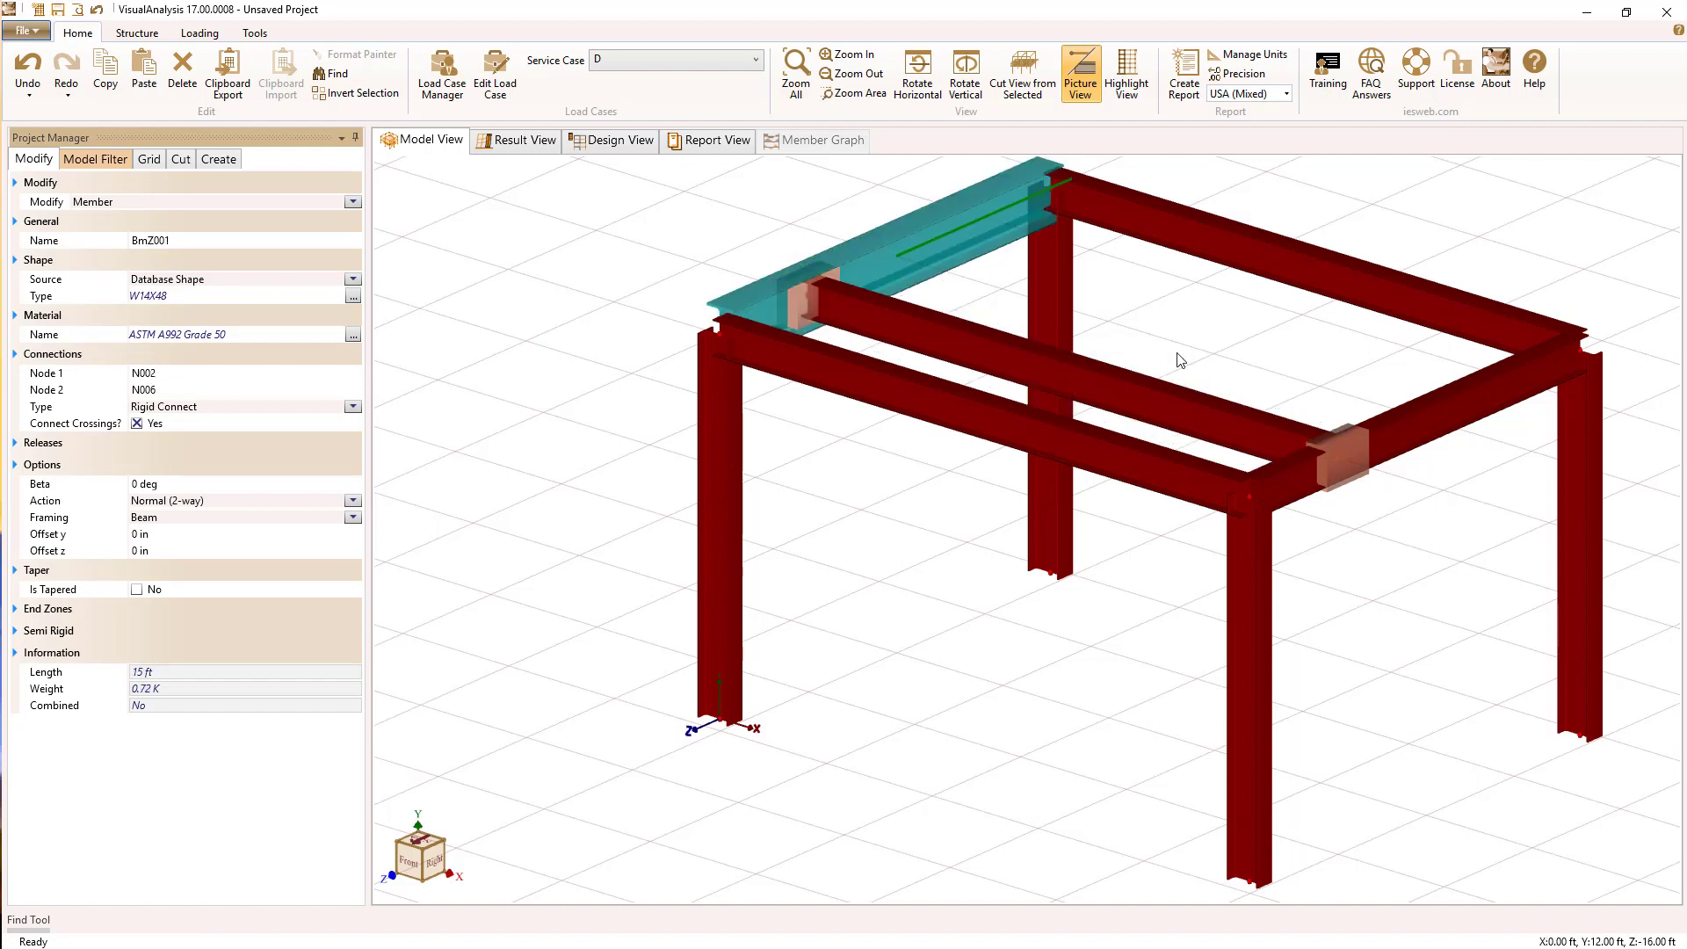
{"action": "left_click", "coordinate": [1427, 419]}
{"action": "left_click", "coordinate": [979, 215]}
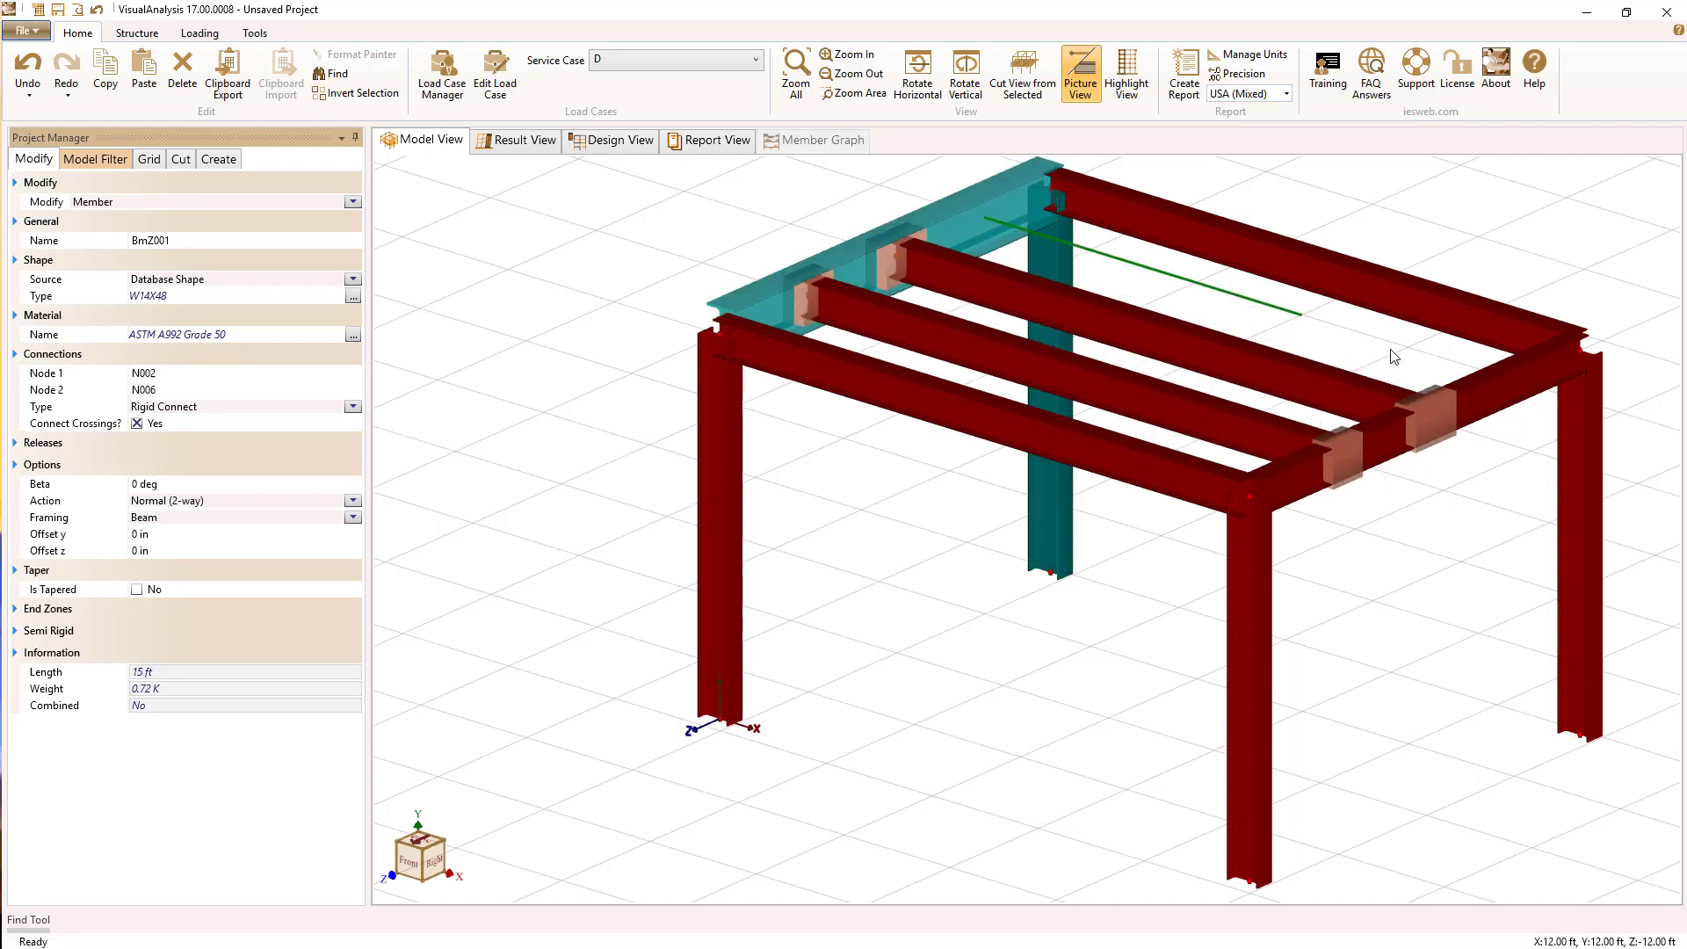
{"action": "left_click", "coordinate": [1506, 371]}
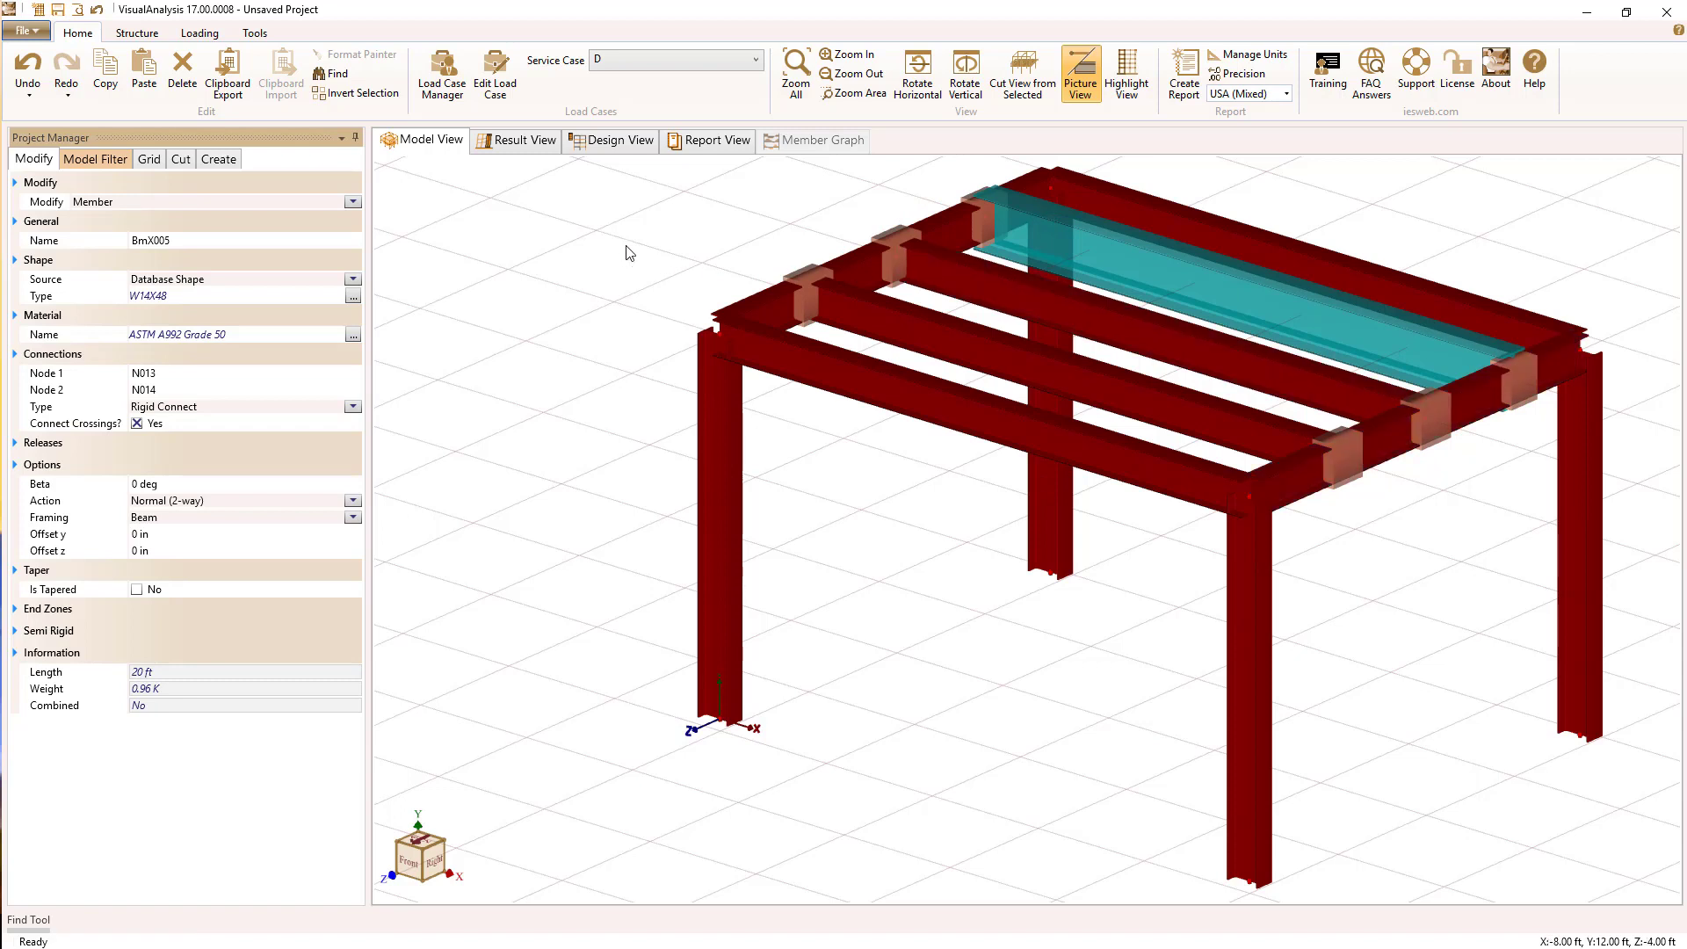
{"action": "key", "text": "Escape"}
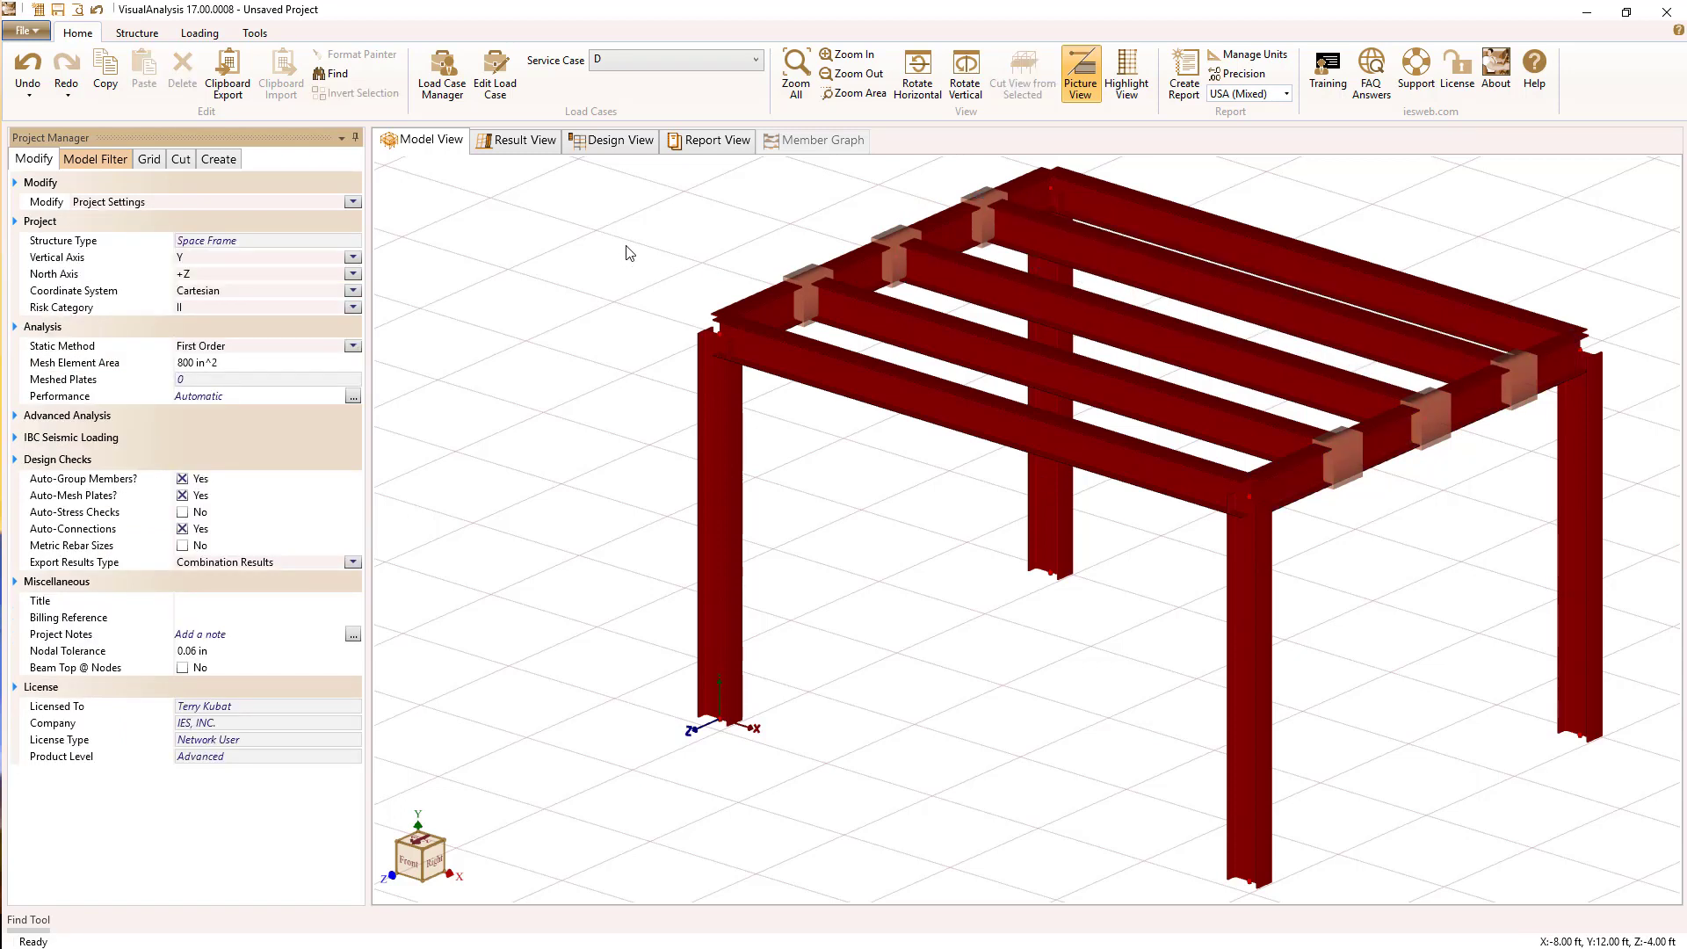
{"action": "scroll", "coordinate": [647, 298], "scroll_direction": "down", "scroll_amount": 1}
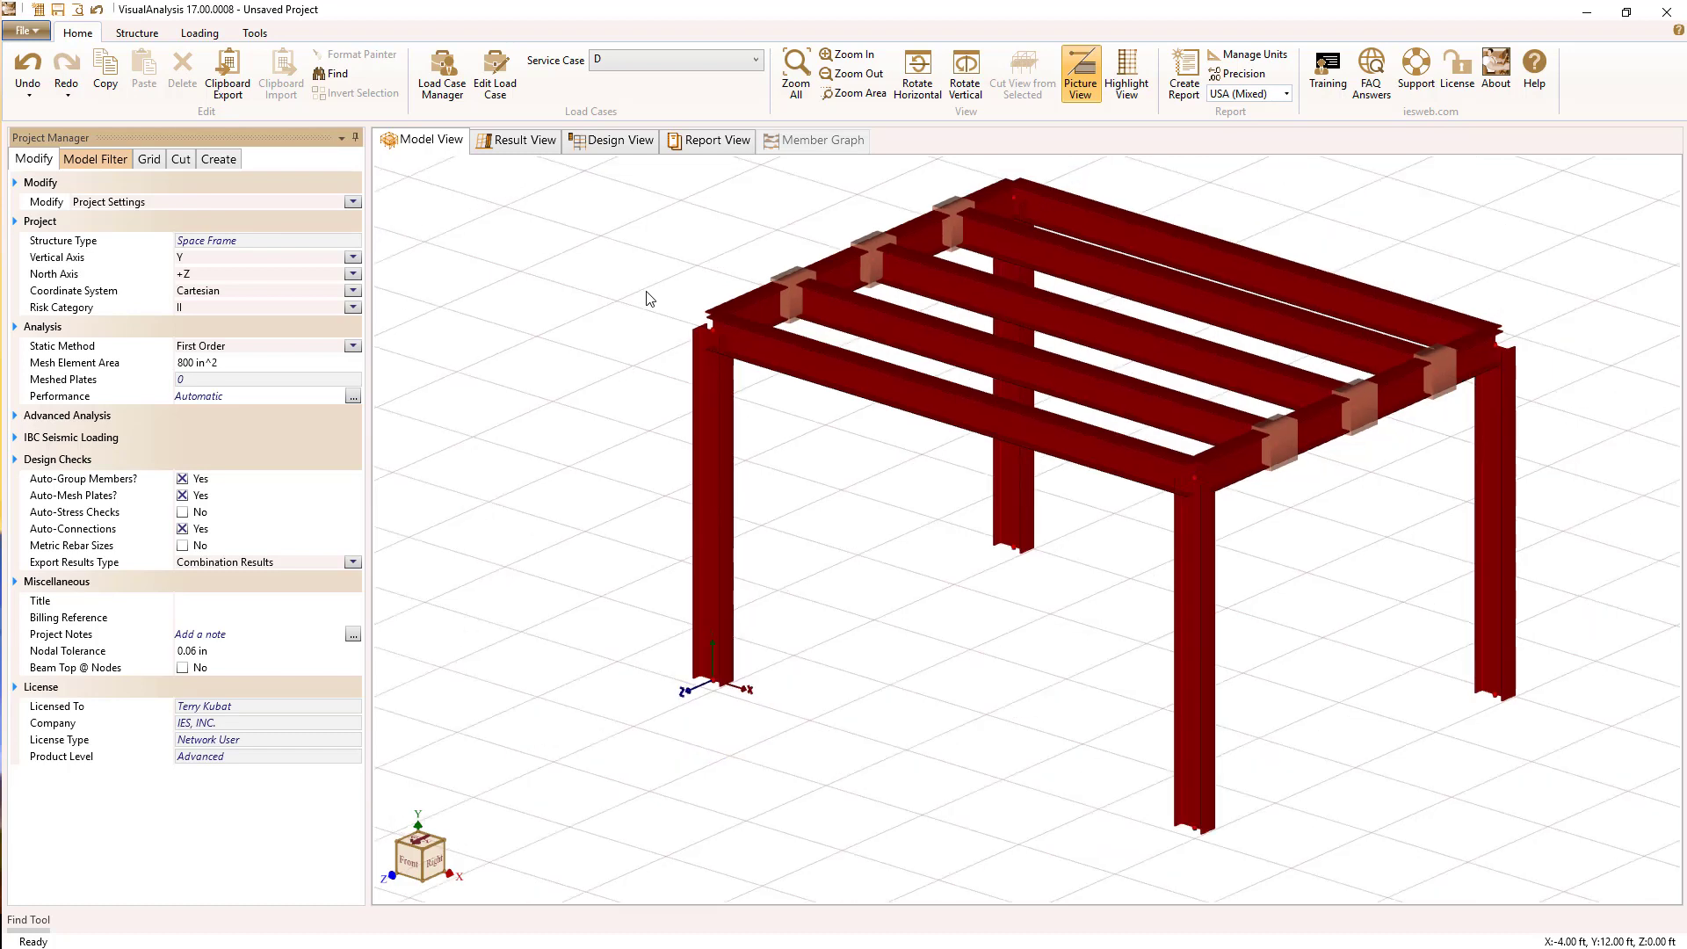
Switch to line wireframe and select the five nodes along the X = 0 roof edge
{"action": "left_click", "coordinate": [1077, 71]}
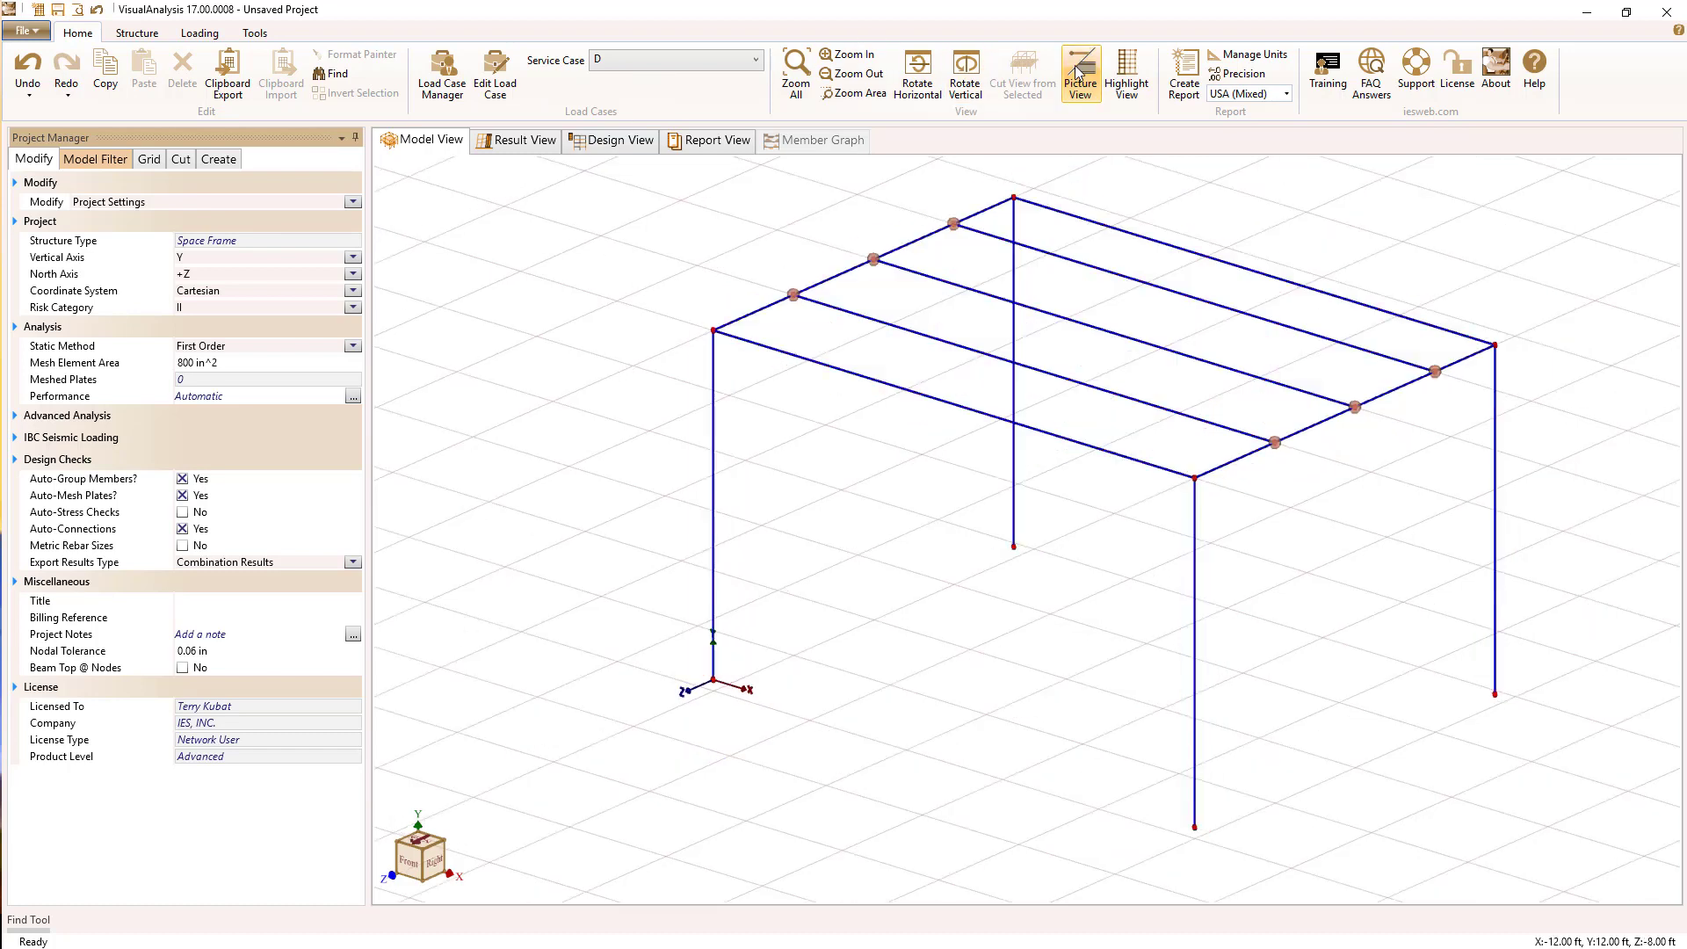
{"action": "left_click", "coordinate": [1015, 197]}
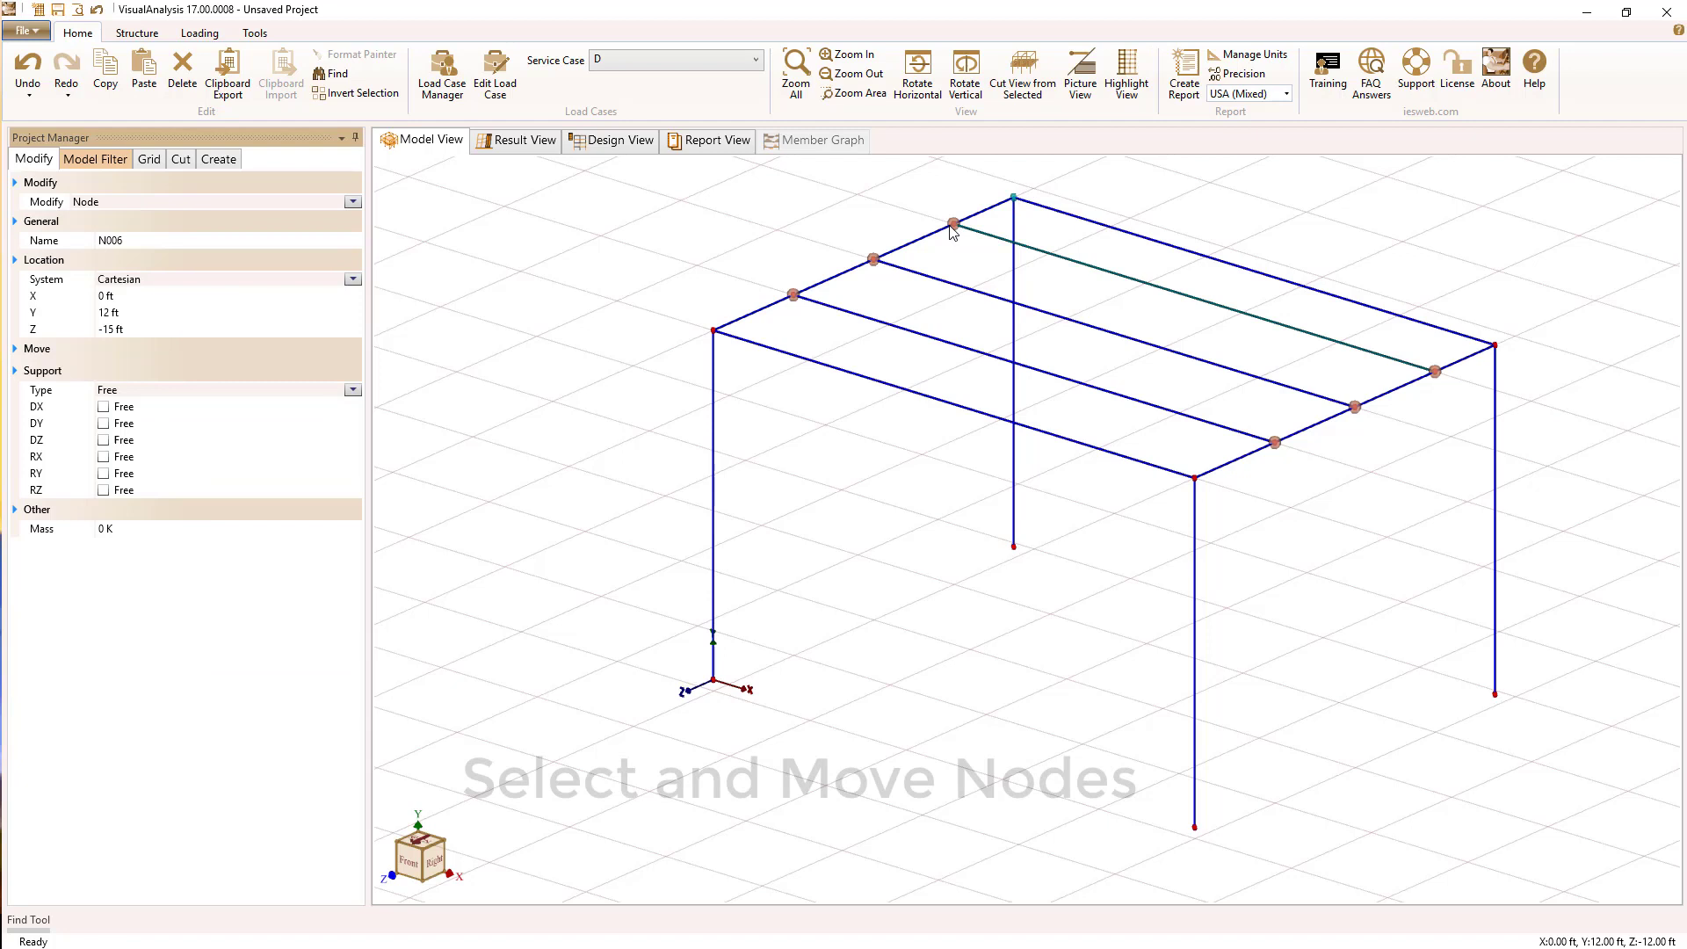
{"action": "left_click", "coordinate": [954, 225], "text": "ctrl"}
{"action": "left_click", "coordinate": [872, 260], "text": "ctrl"}
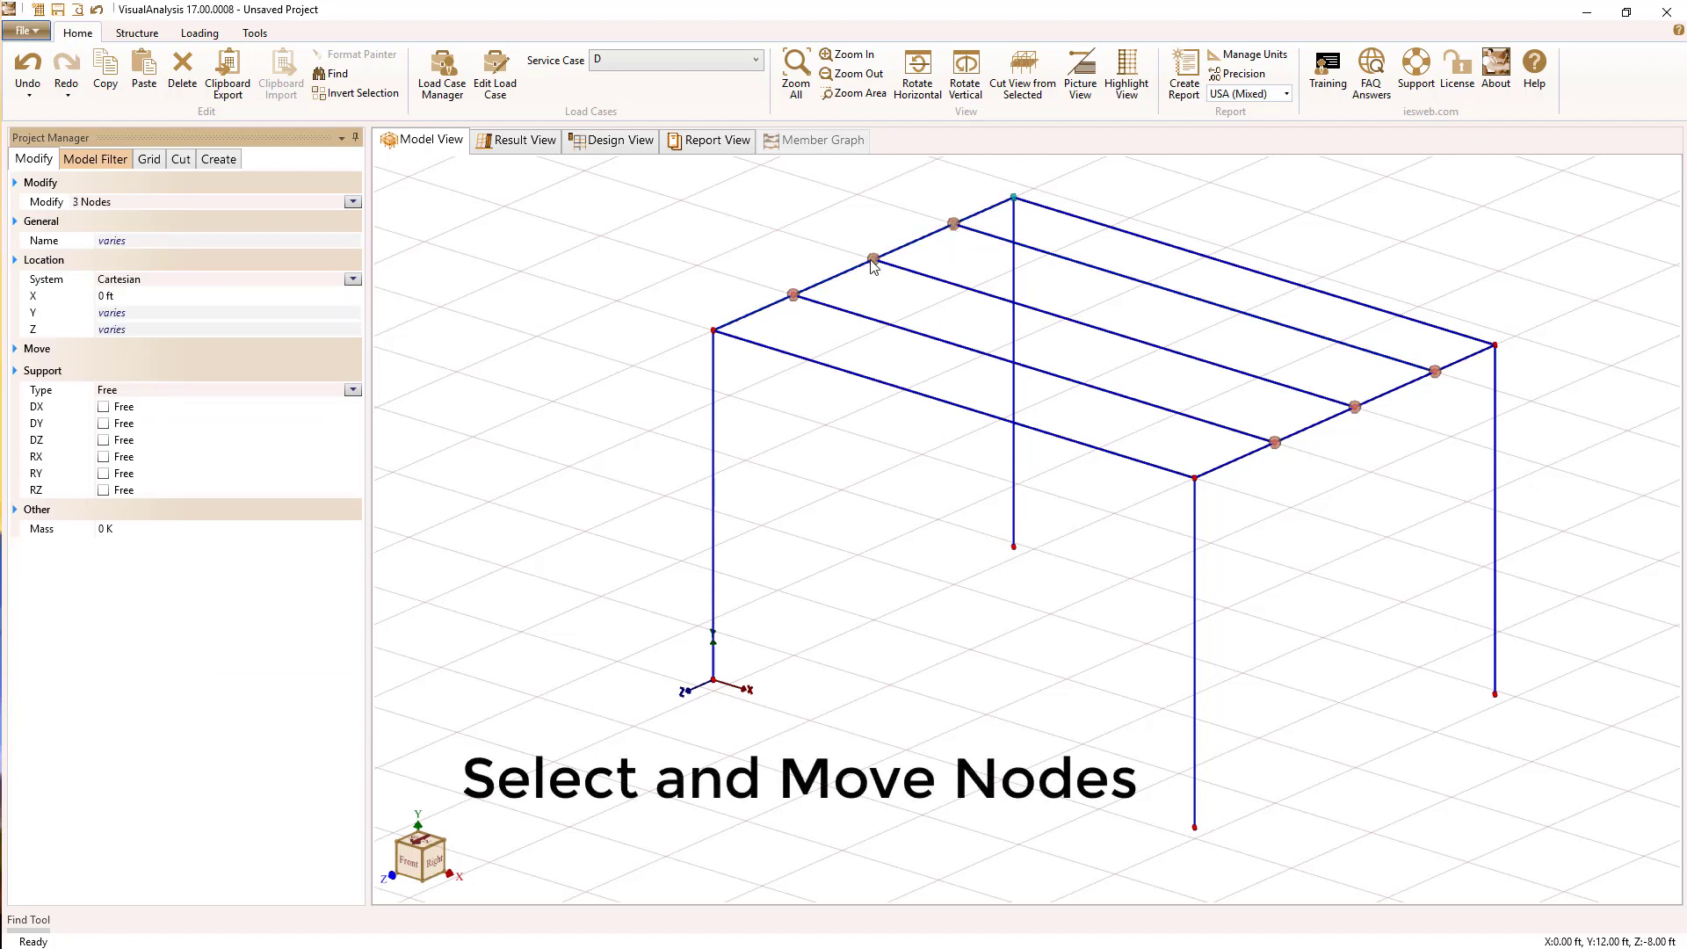
{"action": "left_click", "coordinate": [793, 295], "text": "ctrl"}
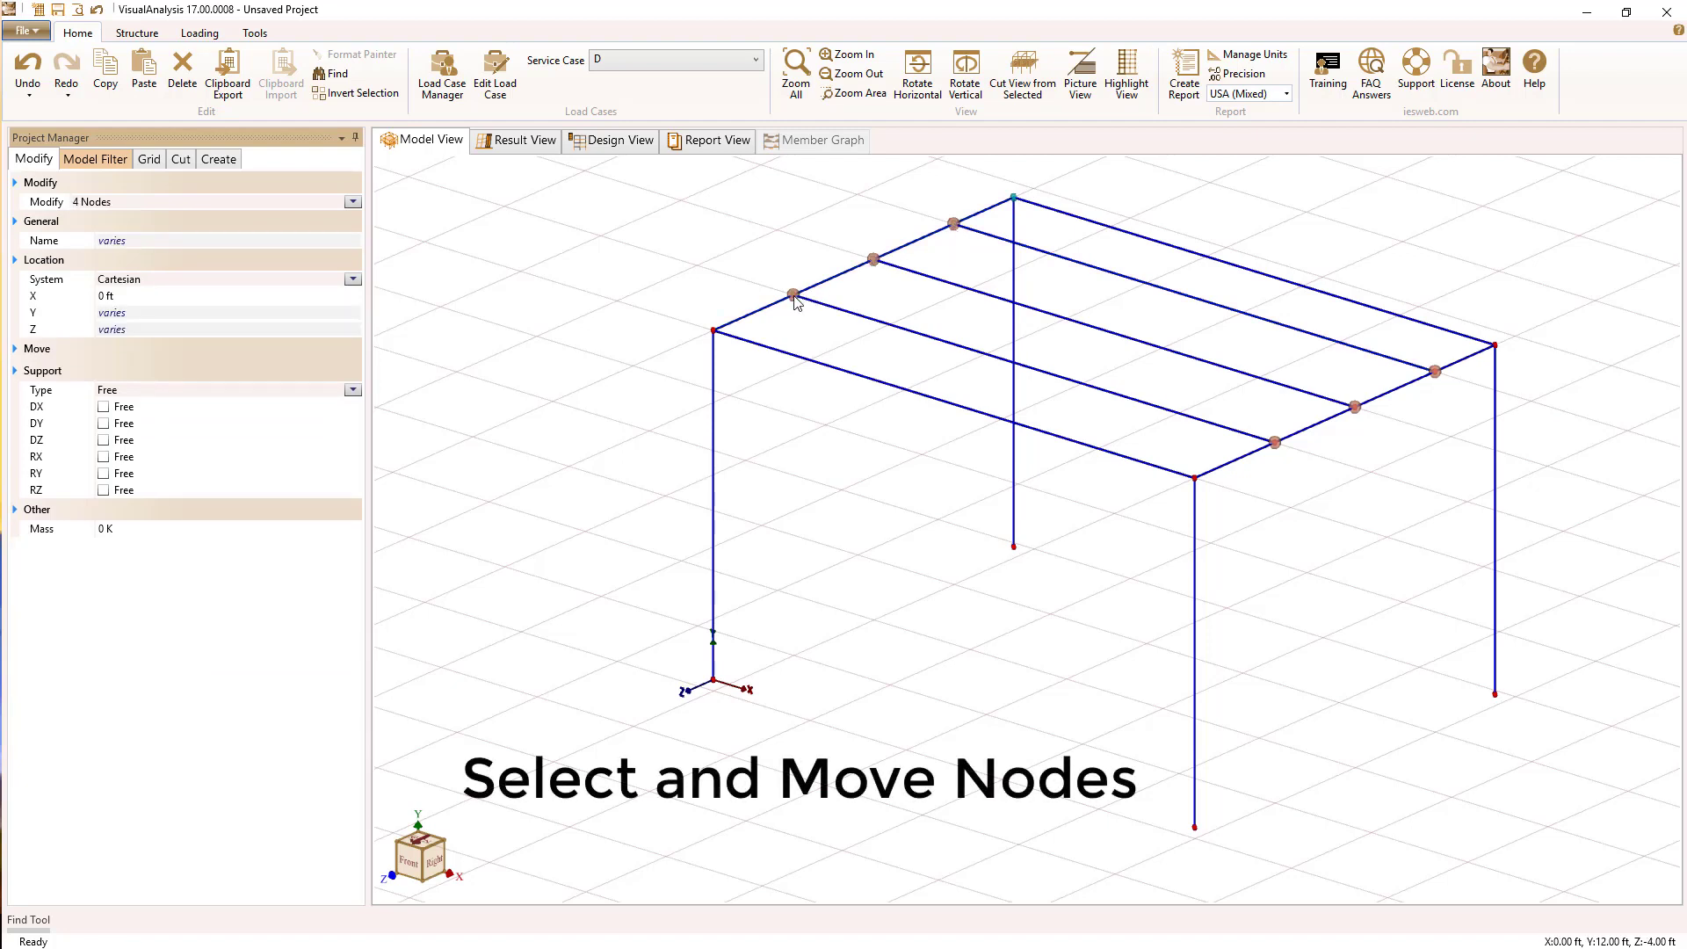
{"action": "left_click", "coordinate": [715, 333], "text": "ctrl"}
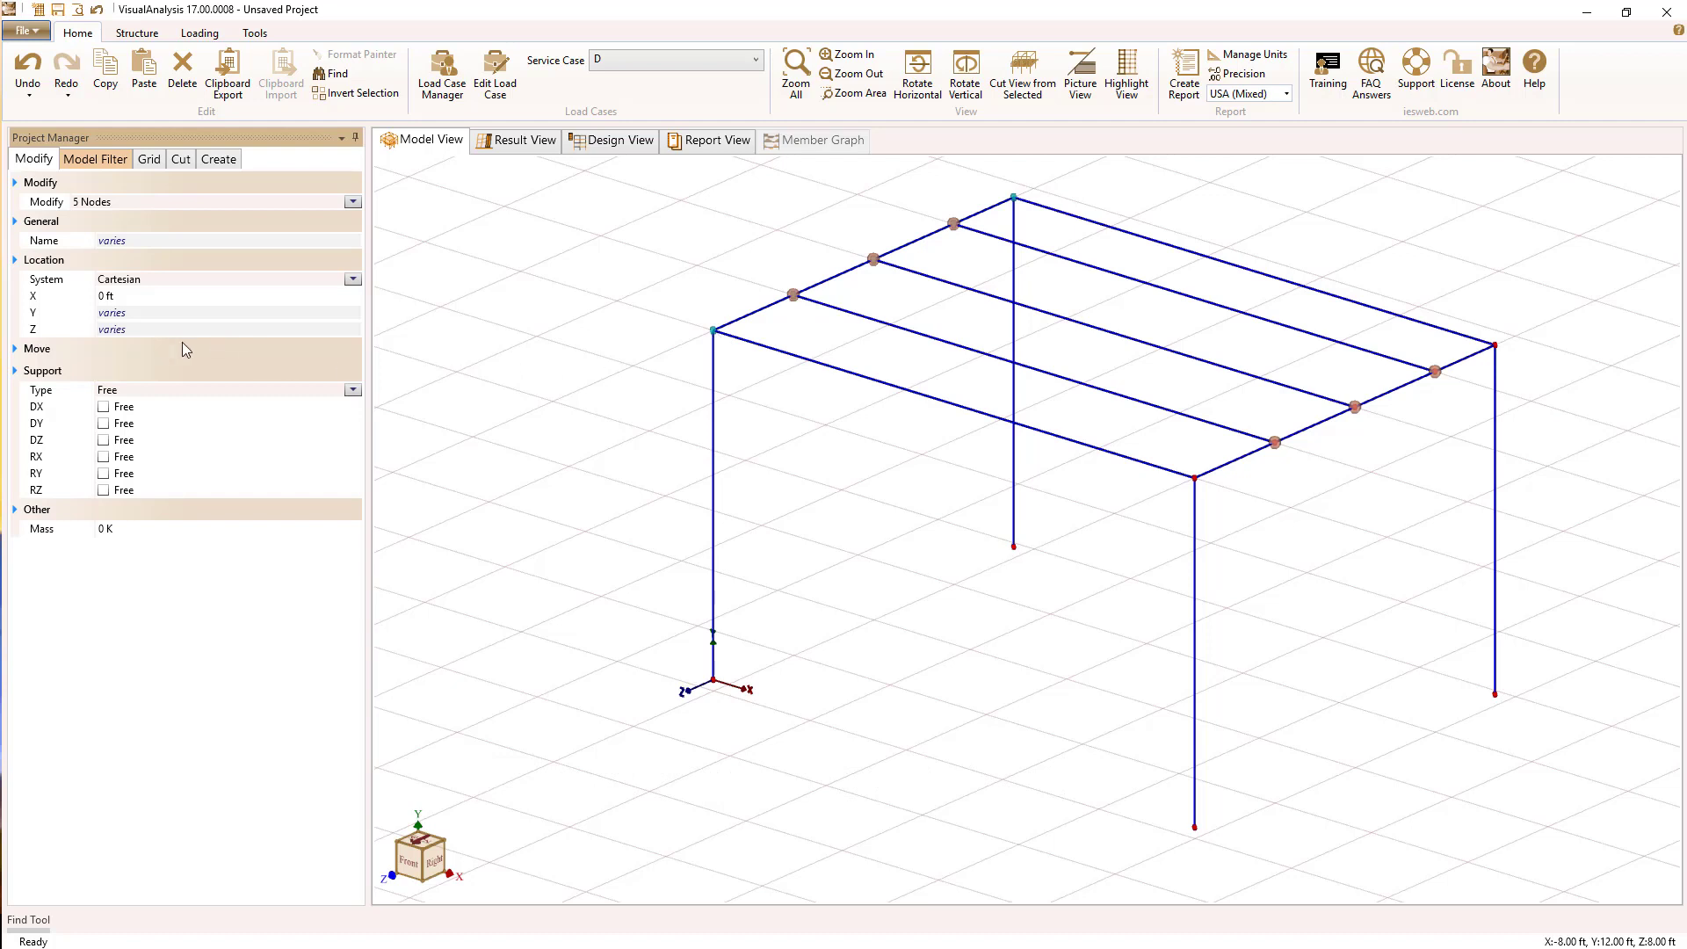
Move the selected roof-edge nodes up 6 in along Y
{"action": "left_click", "coordinate": [120, 328]}
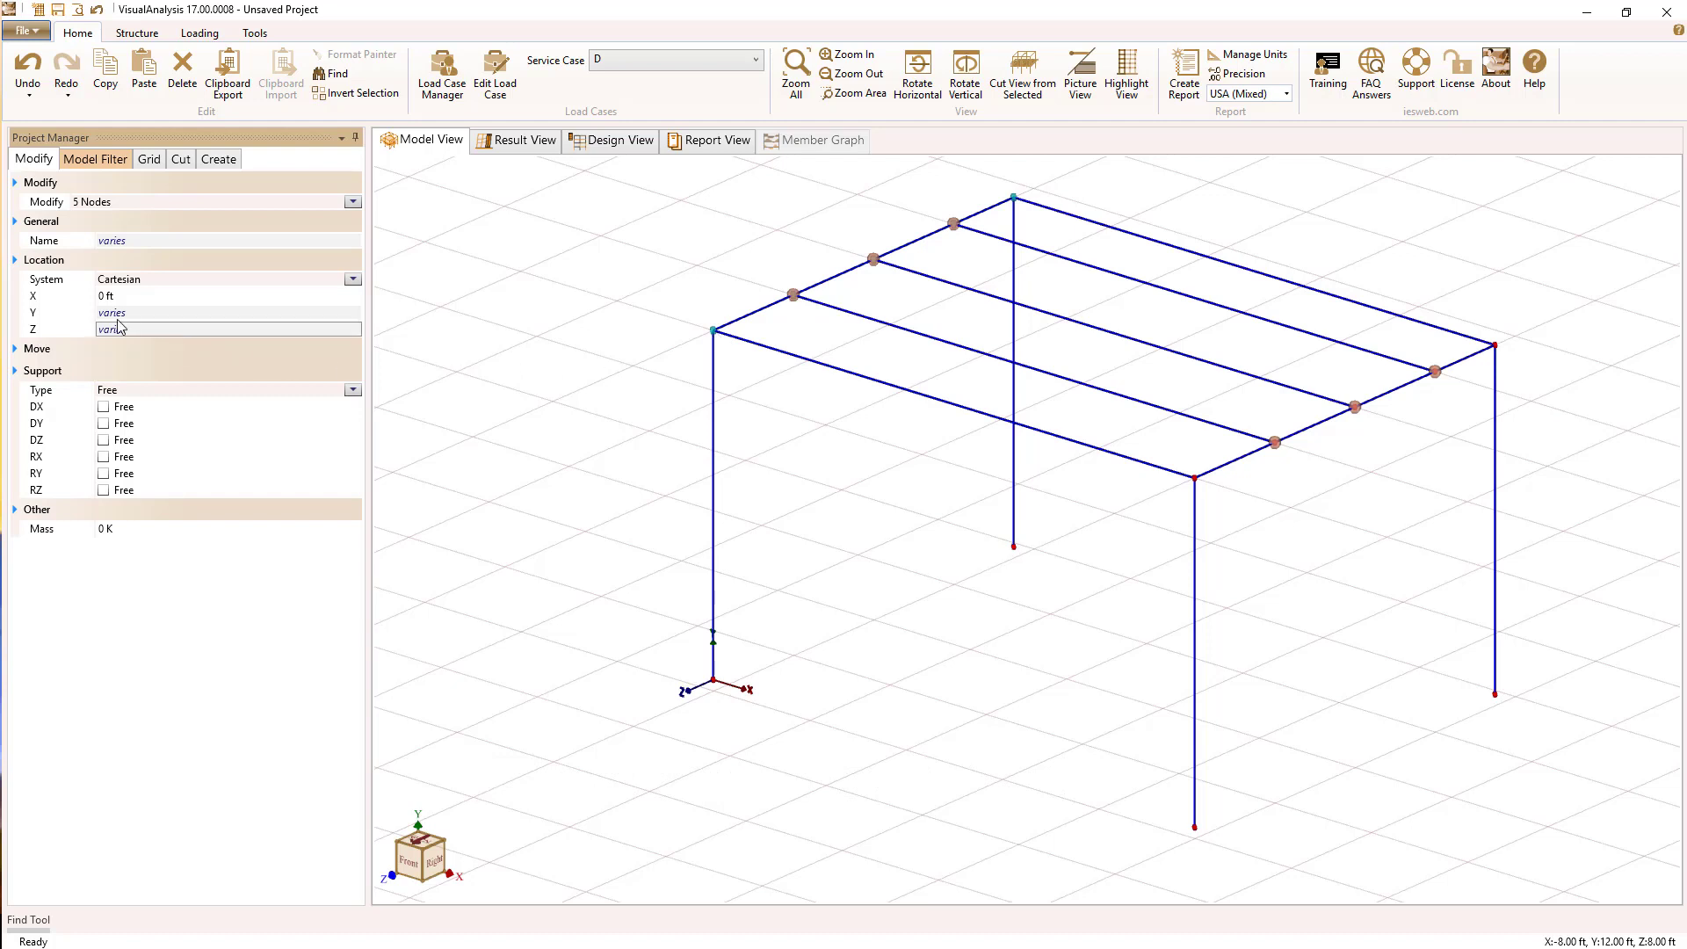
{"action": "left_click", "coordinate": [14, 349]}
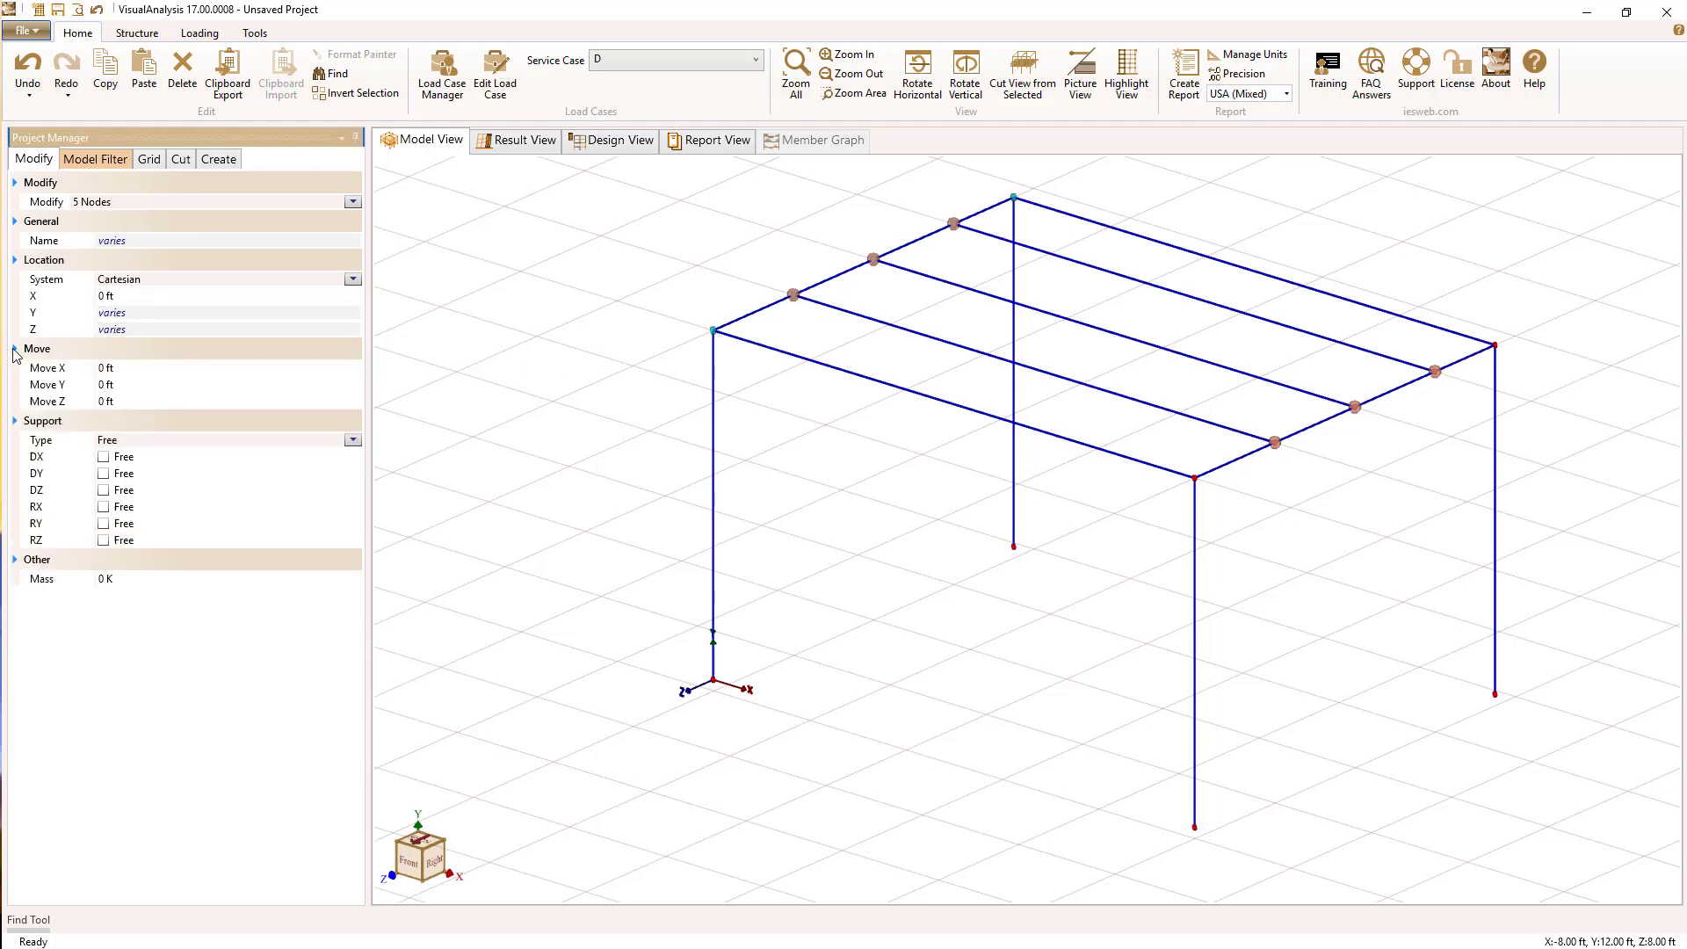
{"action": "left_click", "coordinate": [77, 385]}
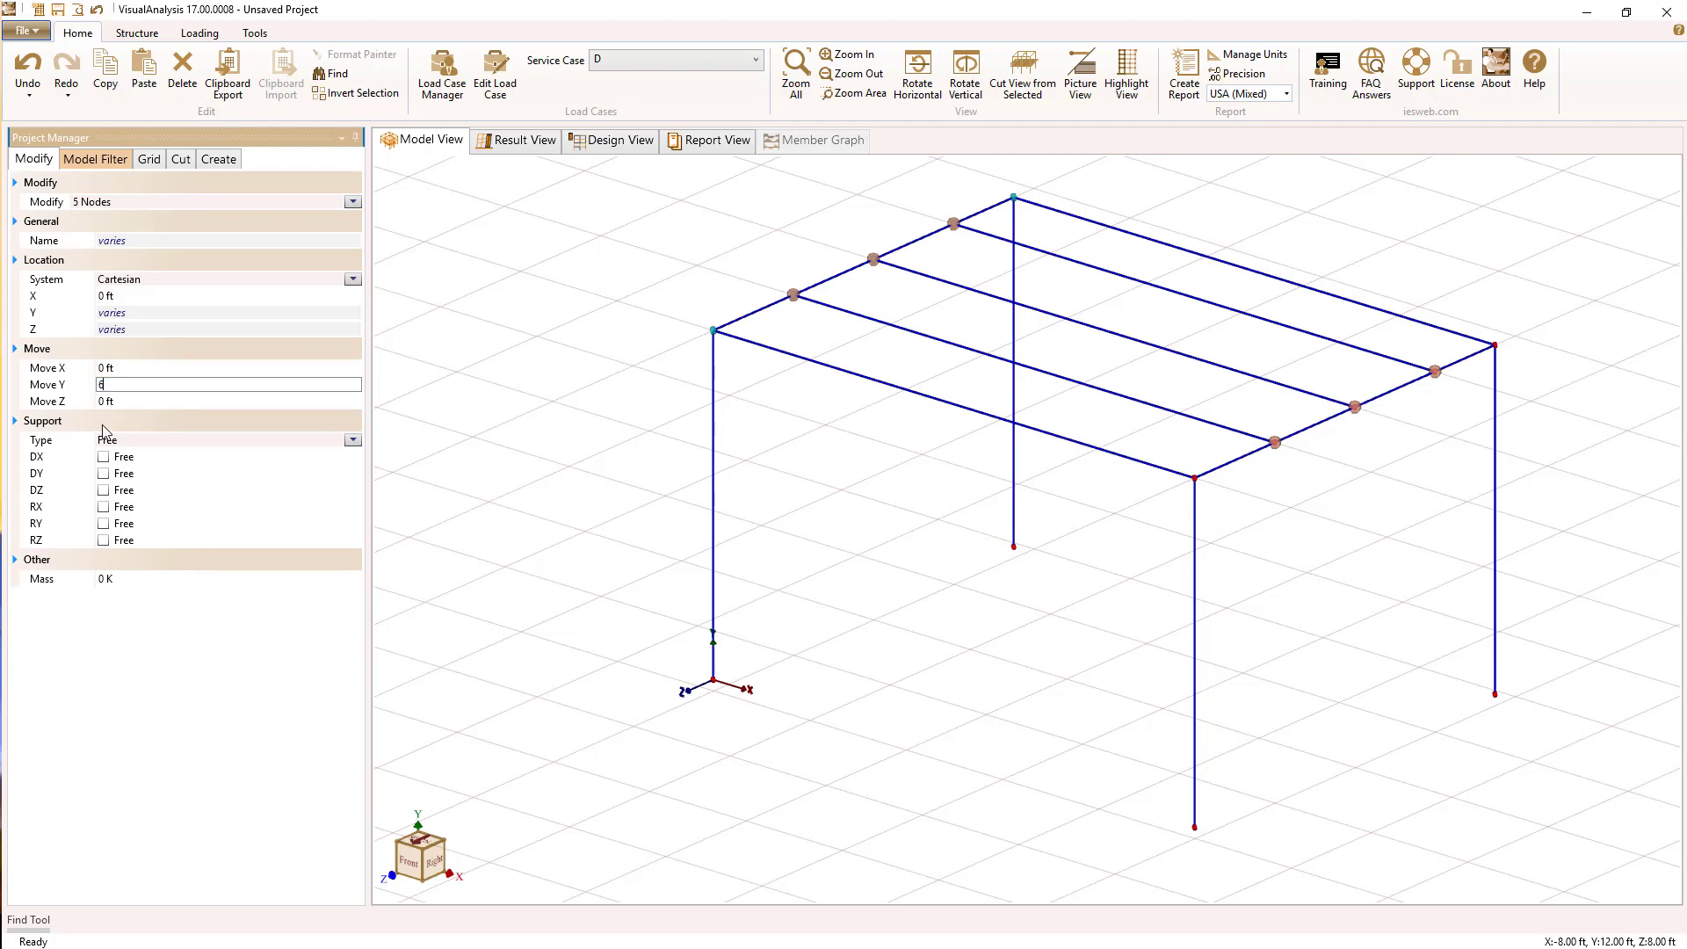
{"action": "key", "text": "Return"}
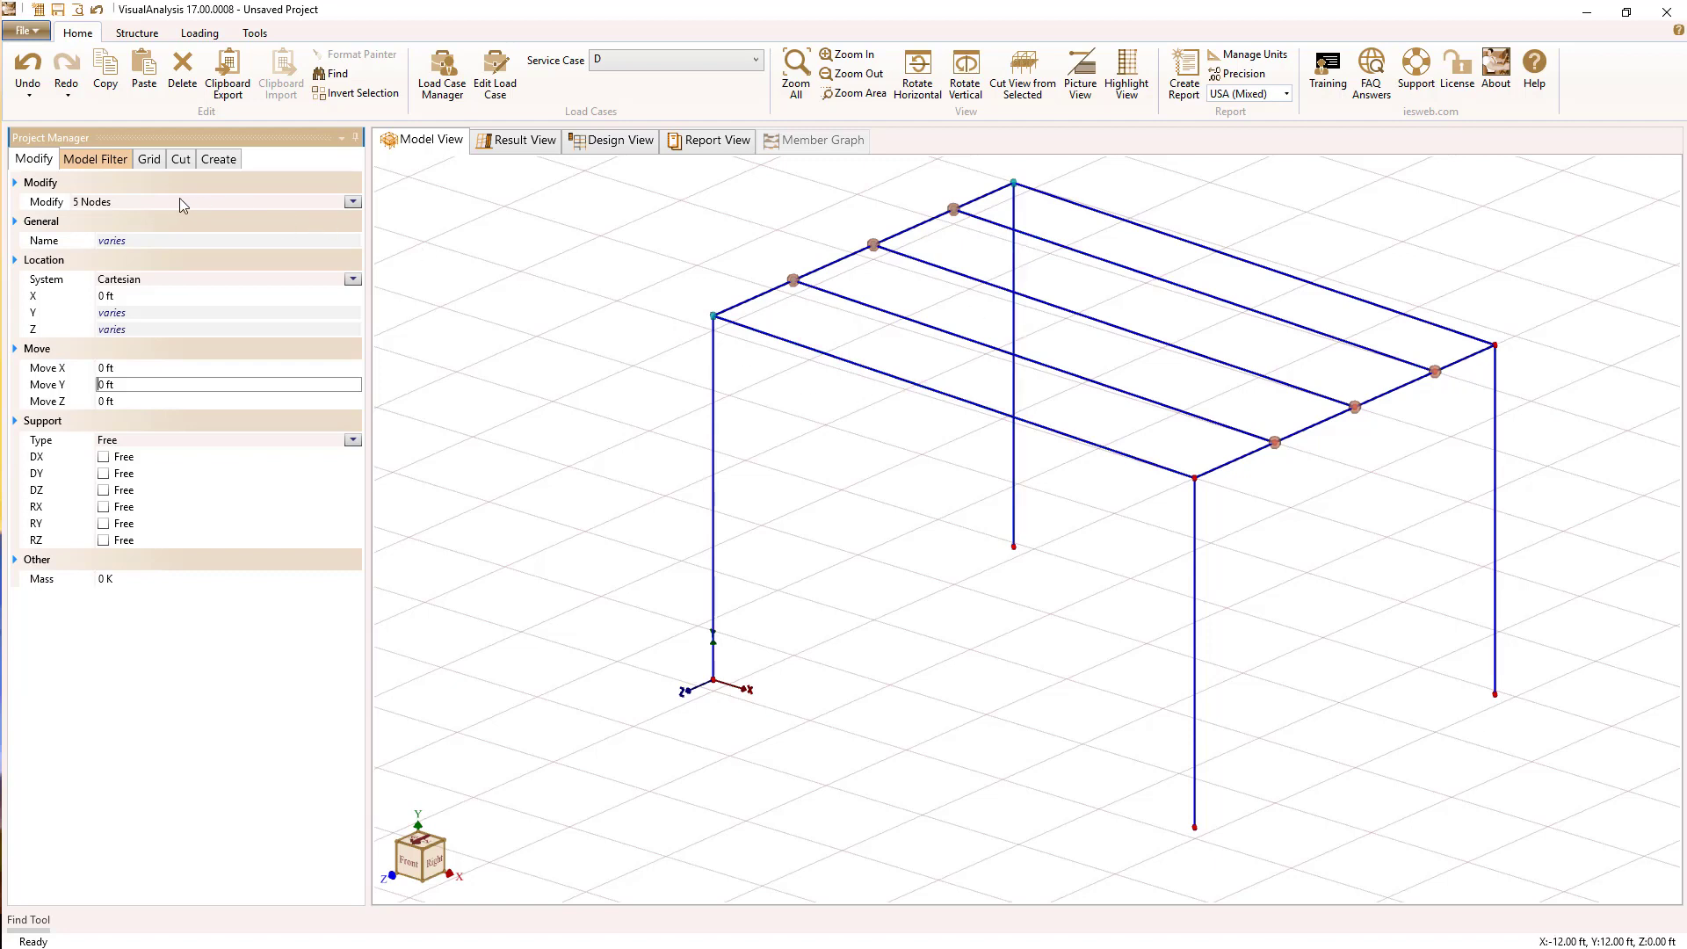
Hide the grid and draw concrete plate P001 on the four right-face column-end nodes
{"action": "left_click", "coordinate": [146, 161]}
{"action": "left_click", "coordinate": [118, 219]}
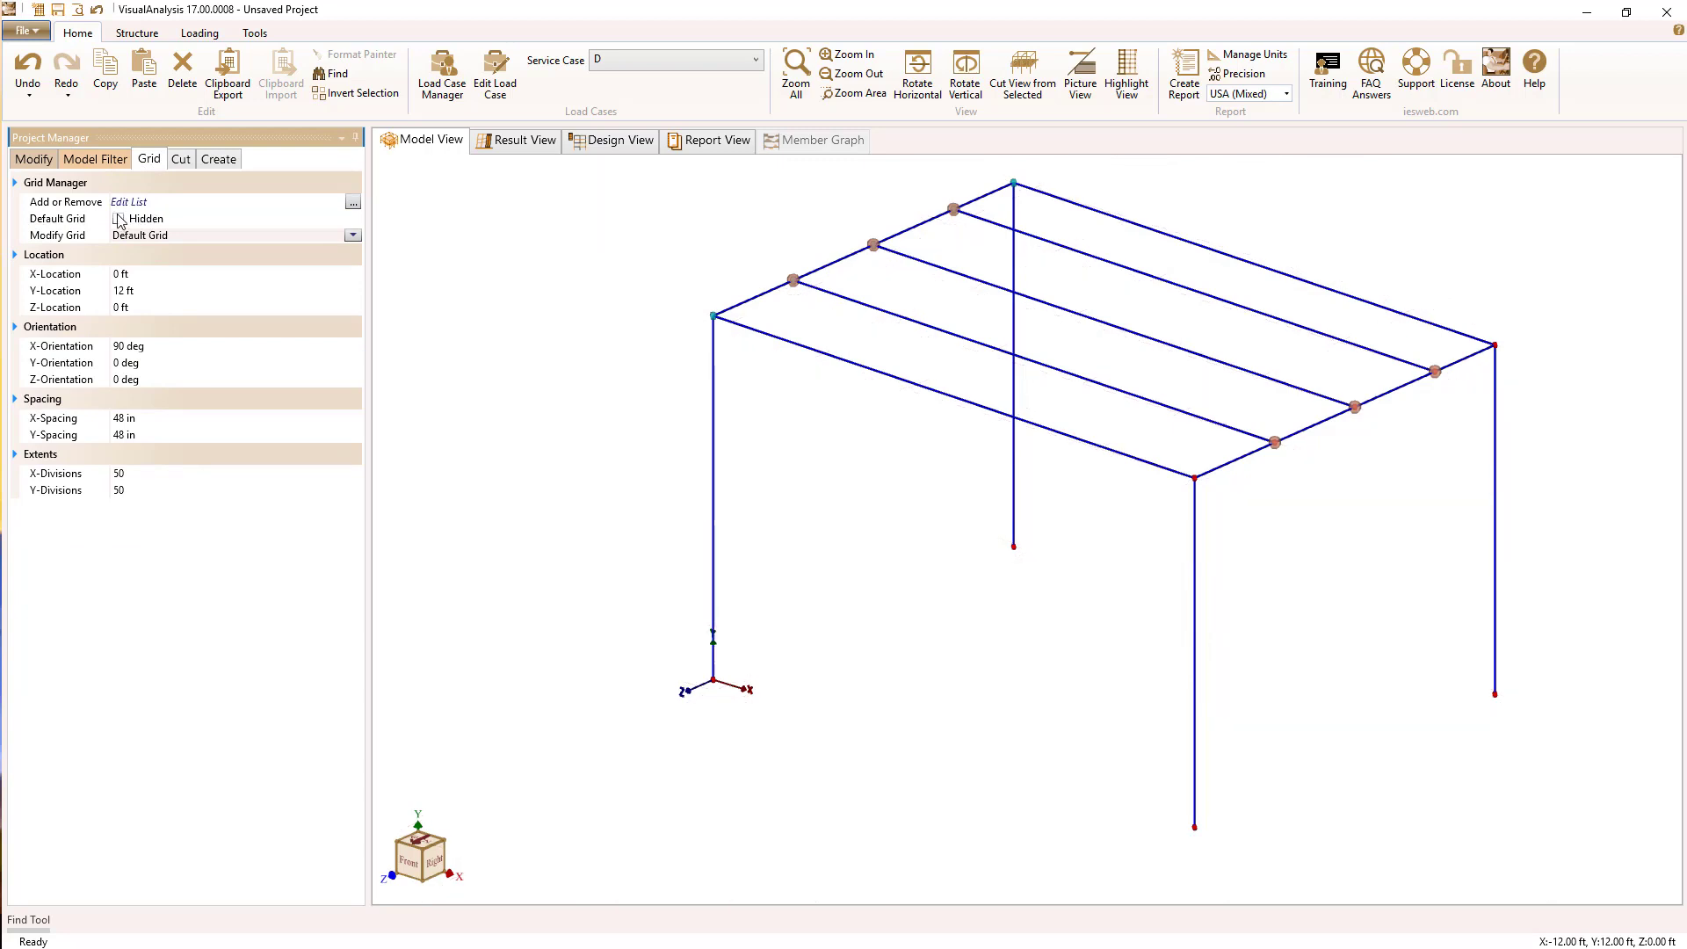
{"action": "left_click", "coordinate": [137, 32]}
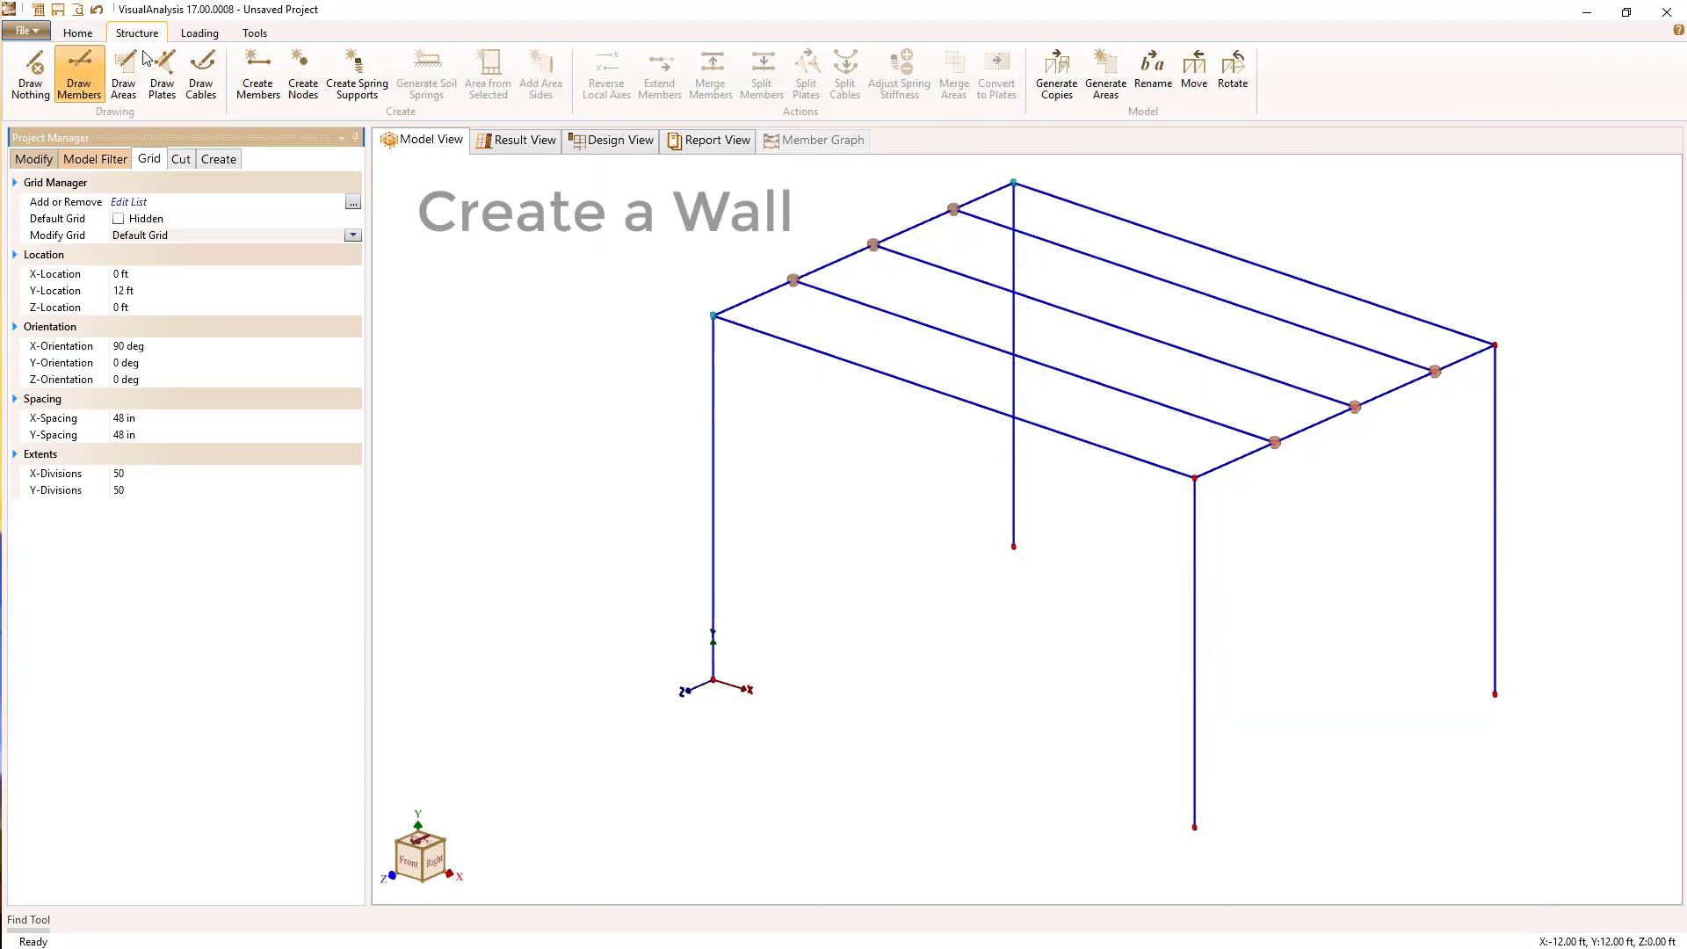
{"action": "left_click", "coordinate": [161, 75]}
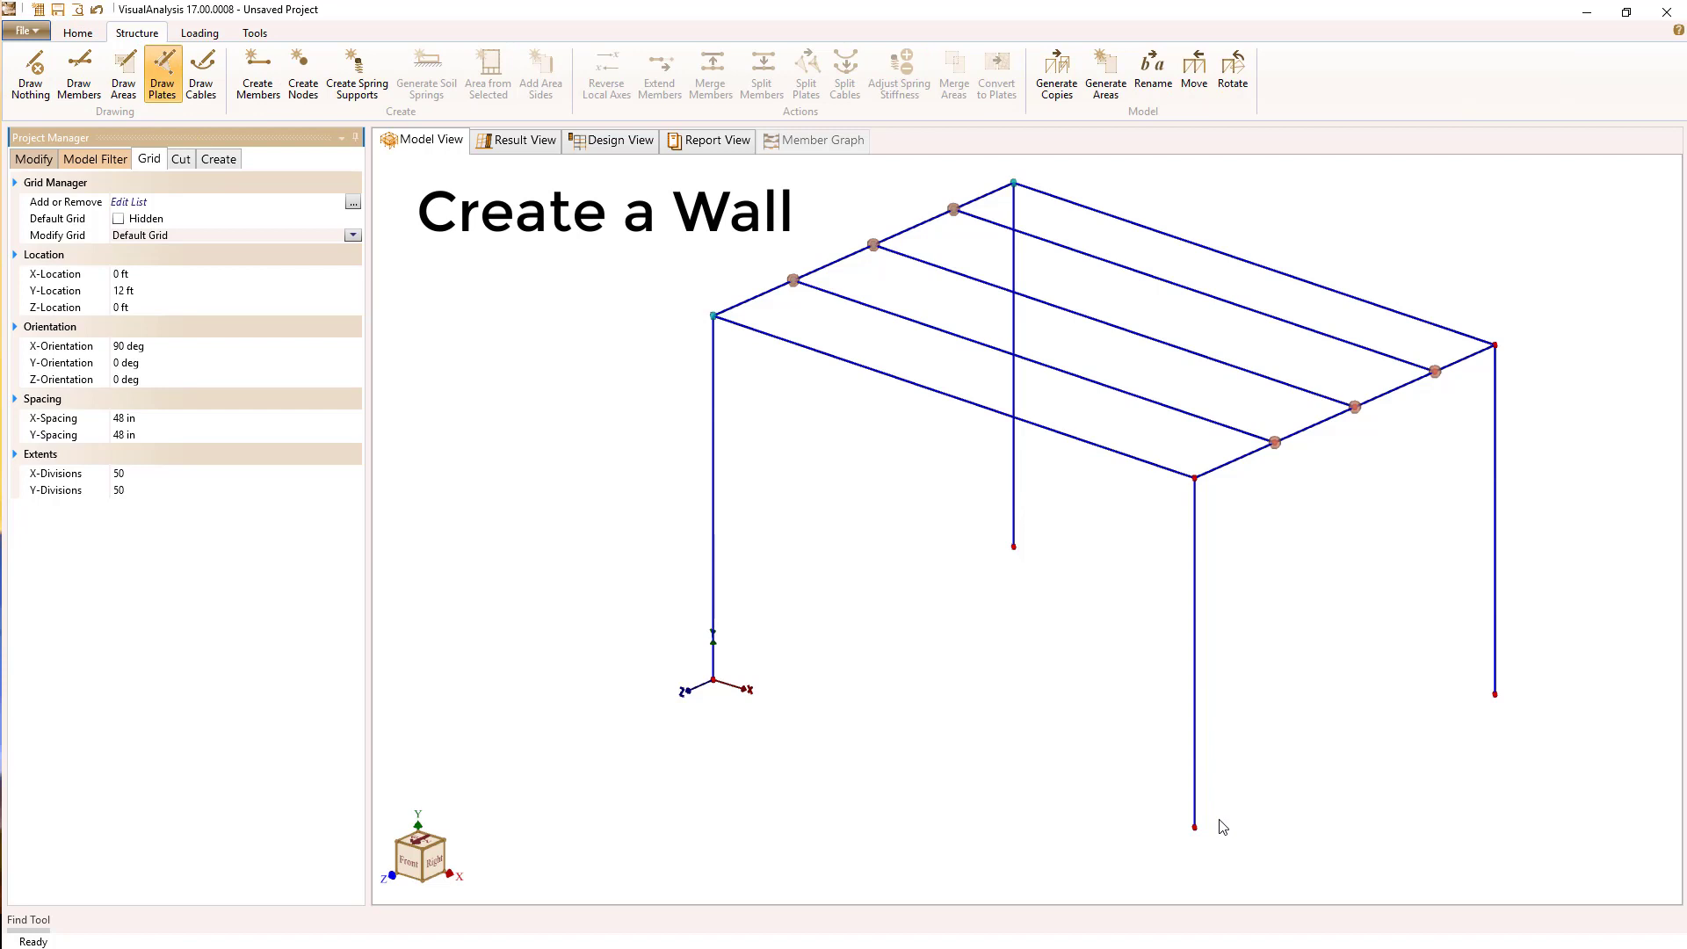
{"action": "left_click", "coordinate": [1248, 823]}
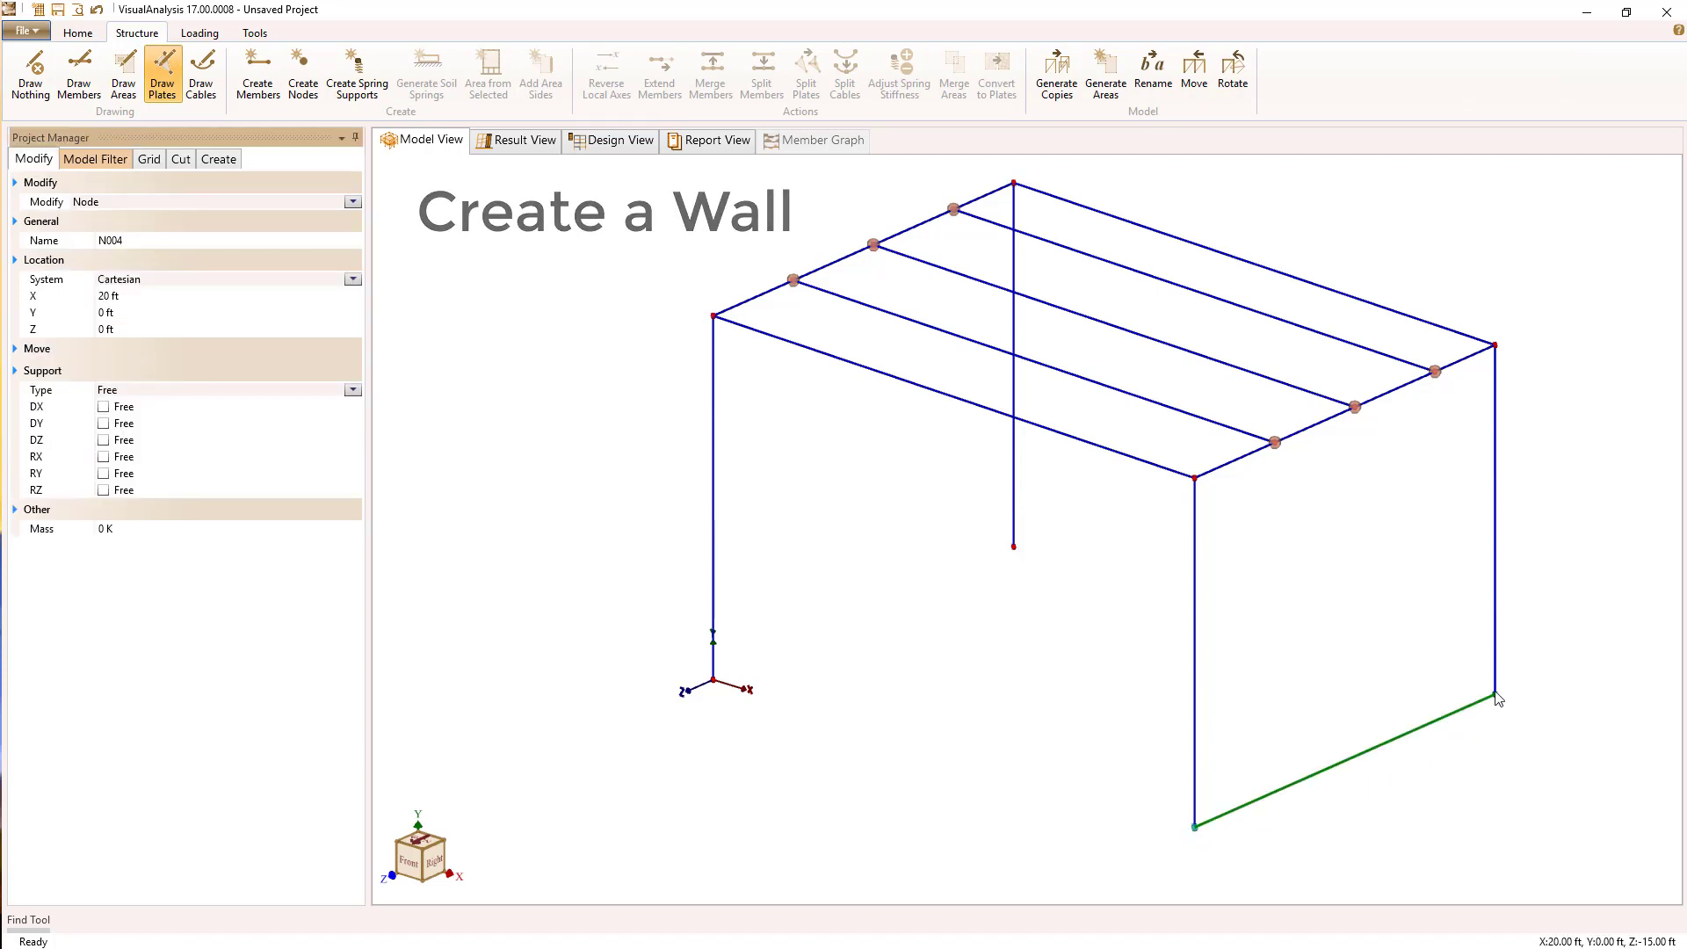
{"action": "left_click", "coordinate": [1494, 695]}
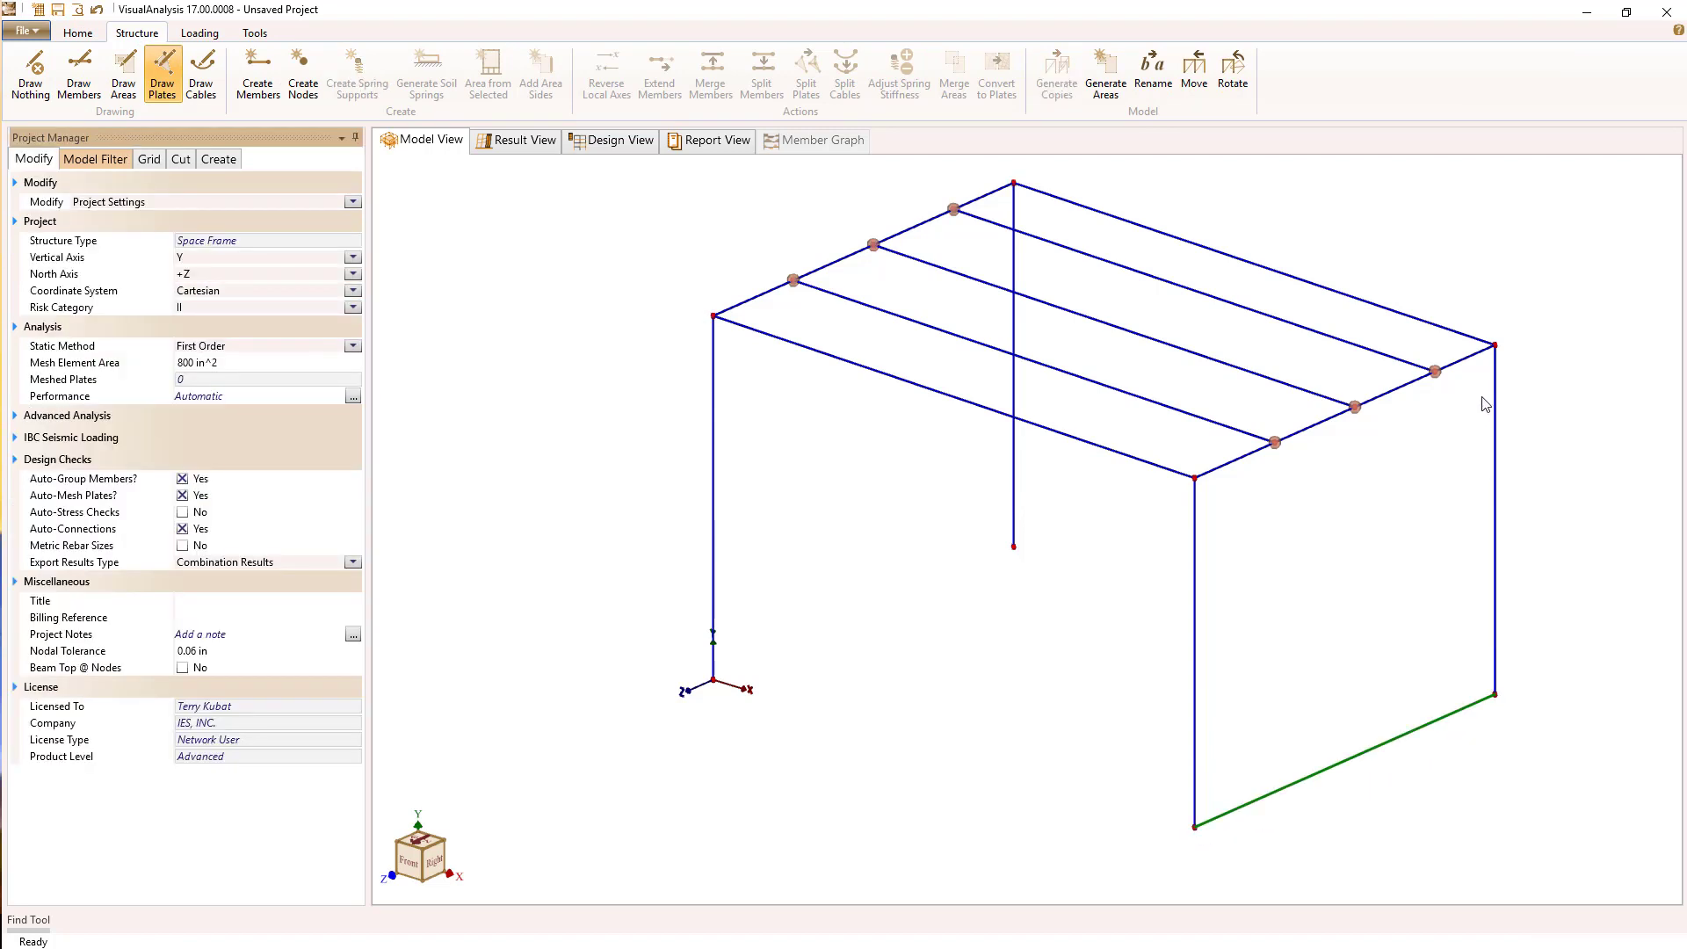
{"action": "left_click", "coordinate": [1494, 345]}
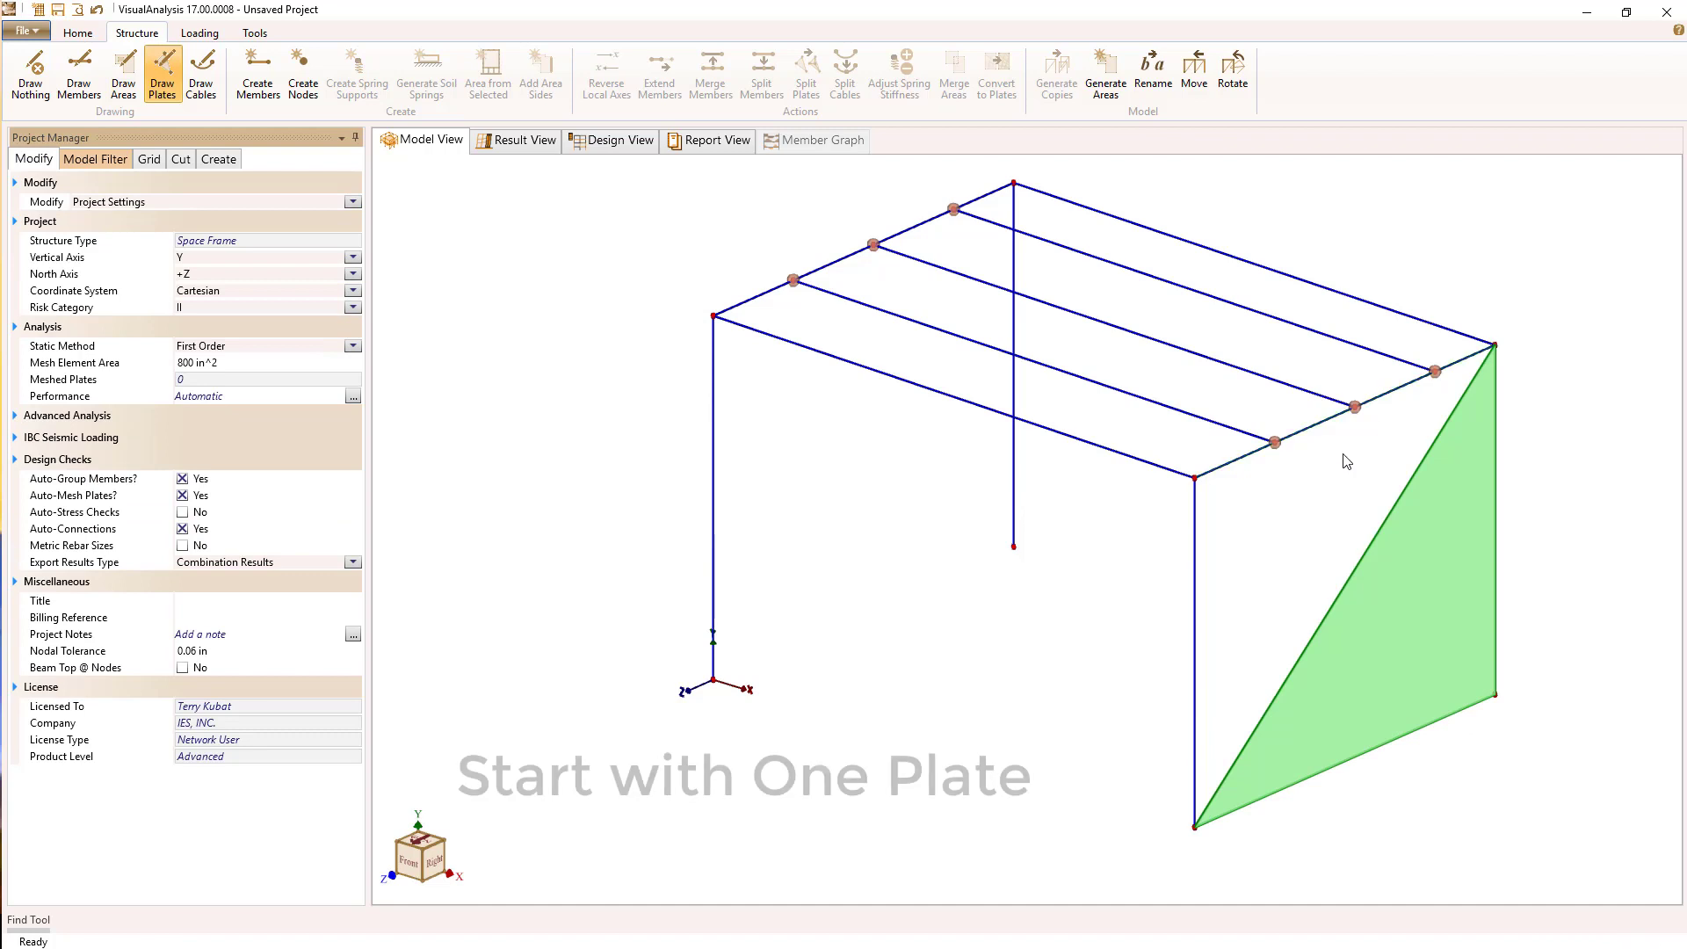
{"action": "left_click", "coordinate": [1196, 479]}
{"action": "left_click", "coordinate": [1196, 479]}
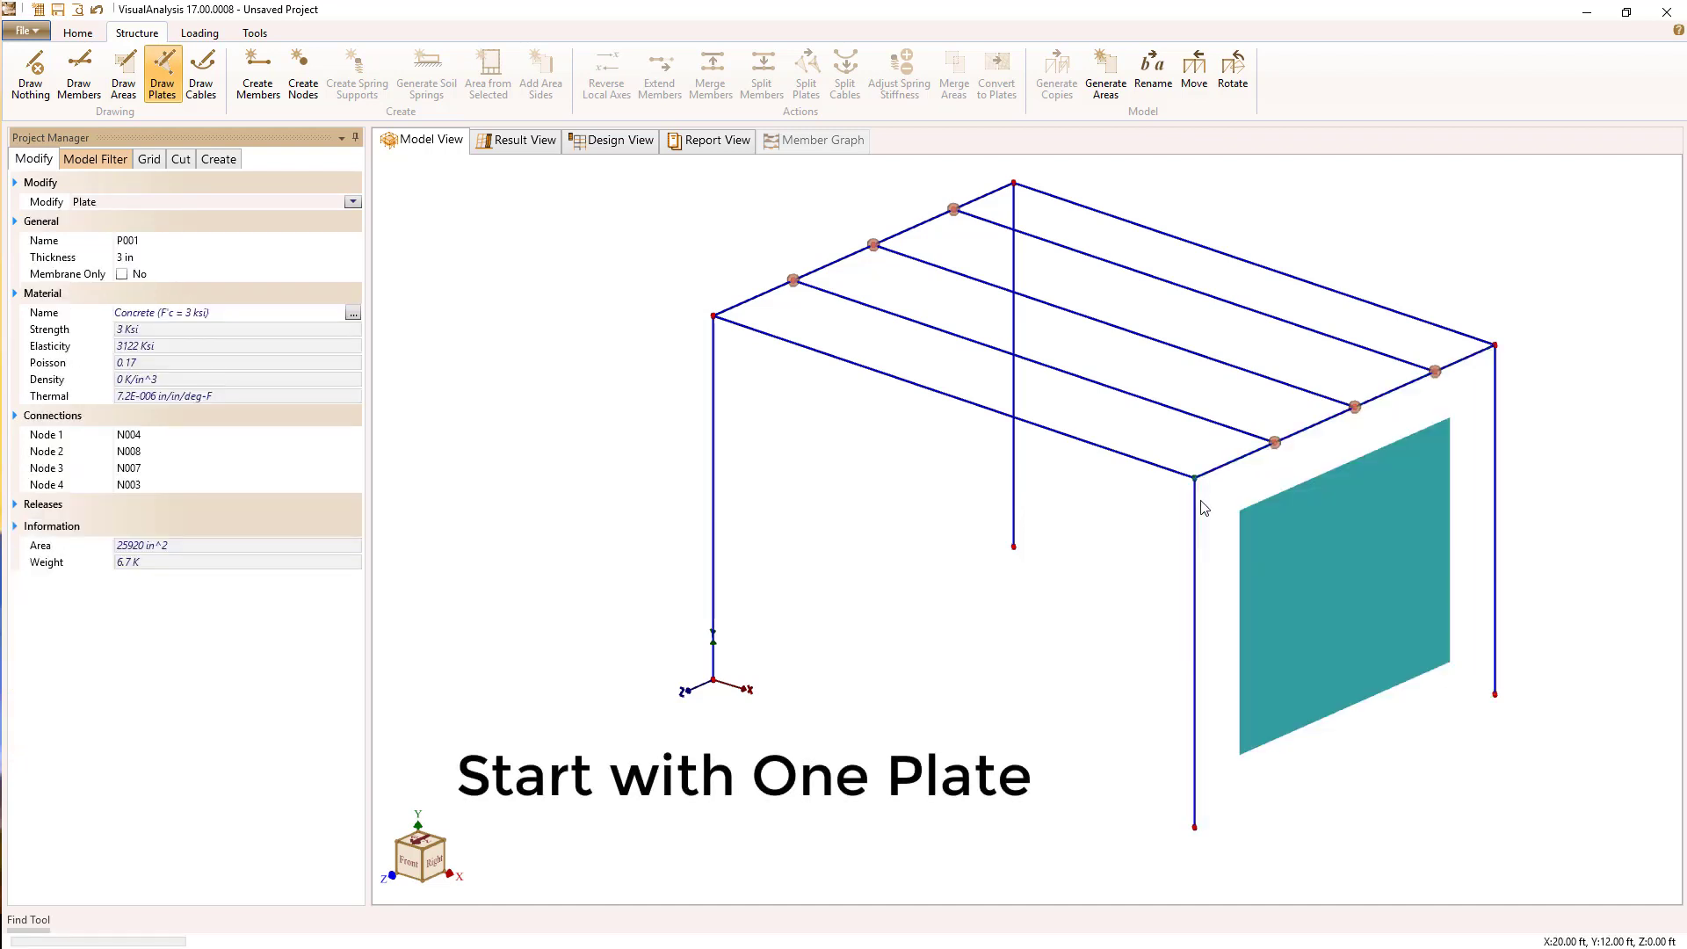
Split the wall plate with 10 X side parts and 12 Y side parts into 120 plates
{"action": "right_click", "coordinate": [1323, 594]}
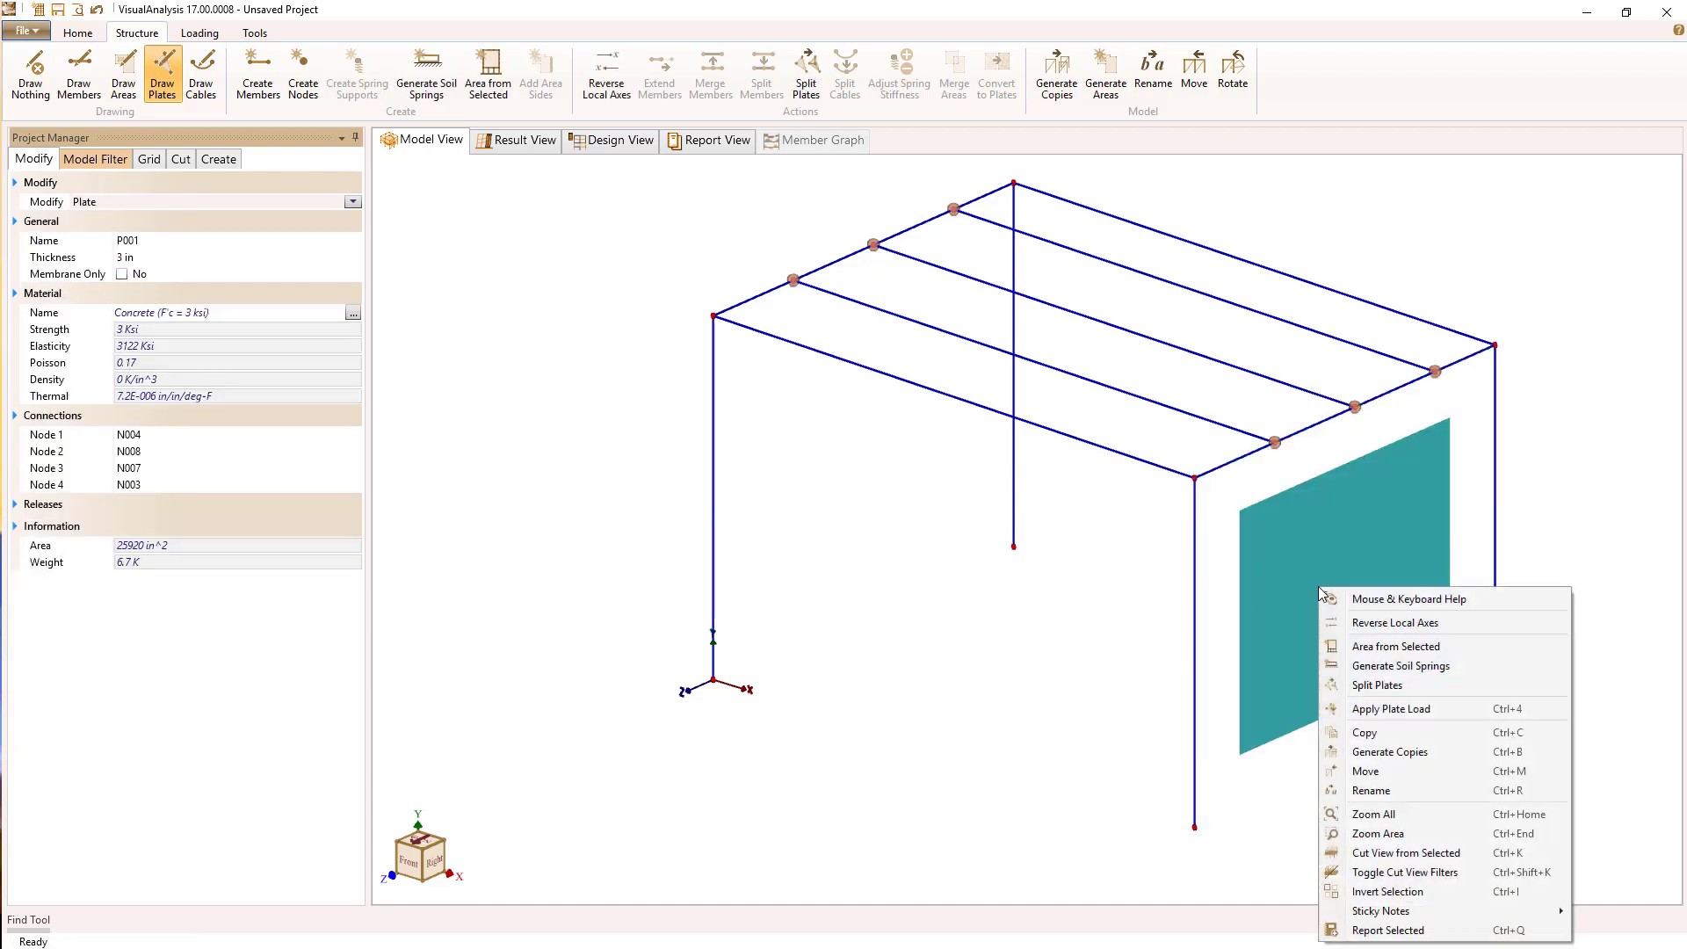
{"action": "left_click", "coordinate": [1344, 686]}
{"action": "left_click", "coordinate": [897, 418]}
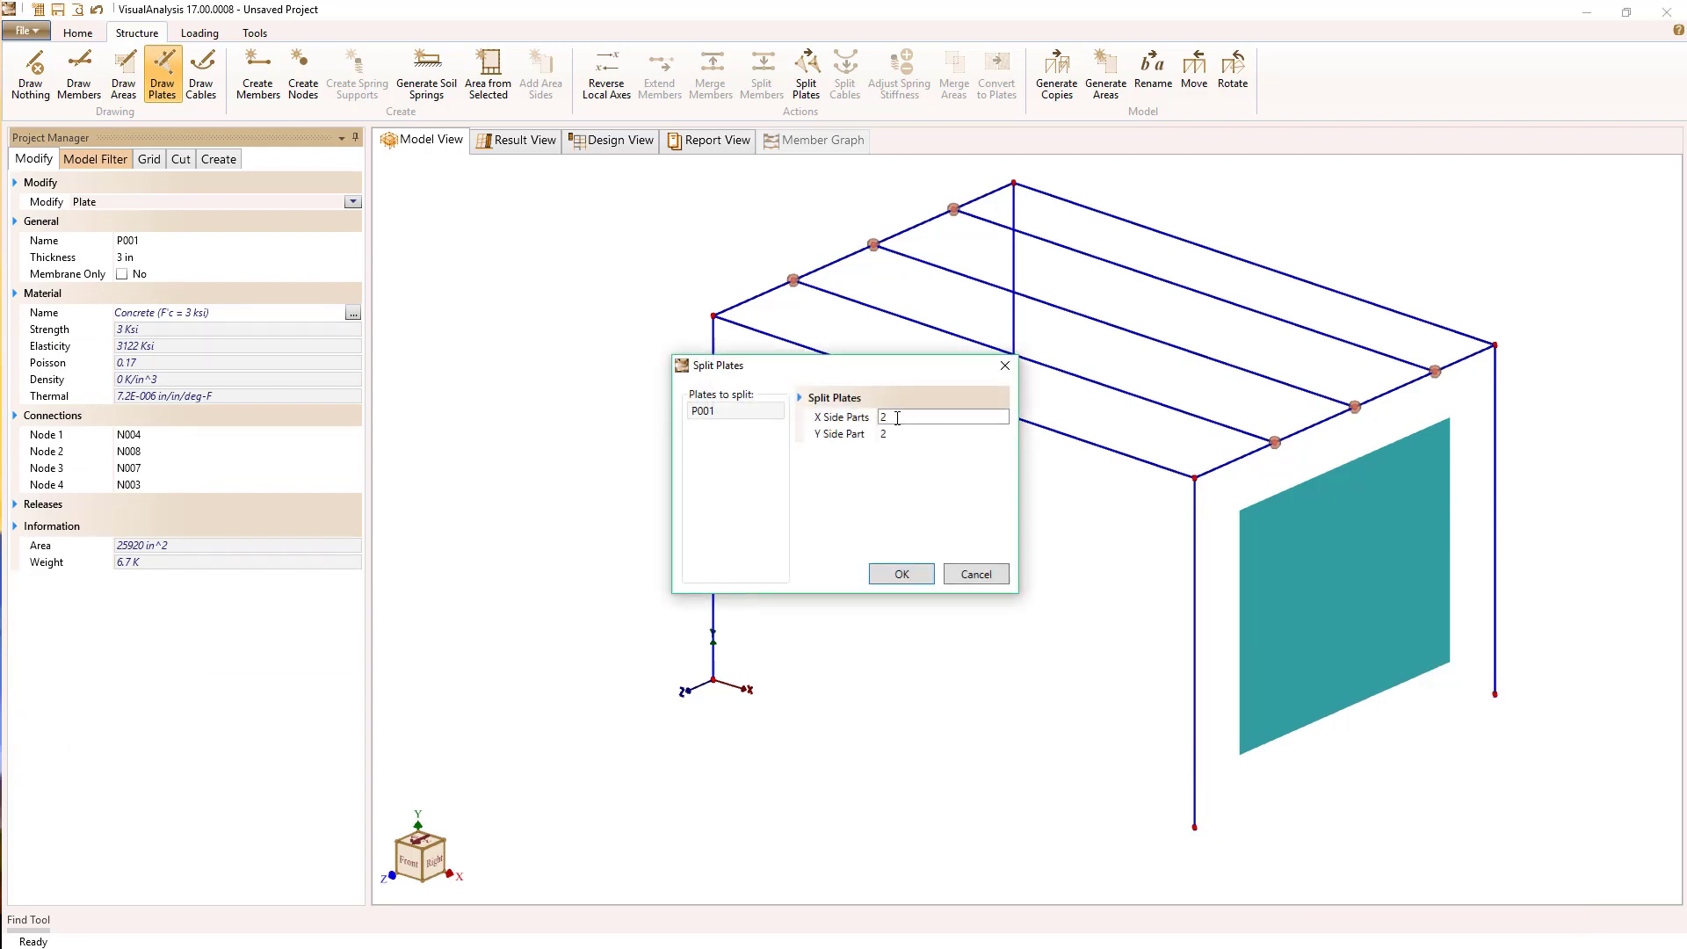
{"action": "type", "text": "10"}
{"action": "key", "text": "Tab"}
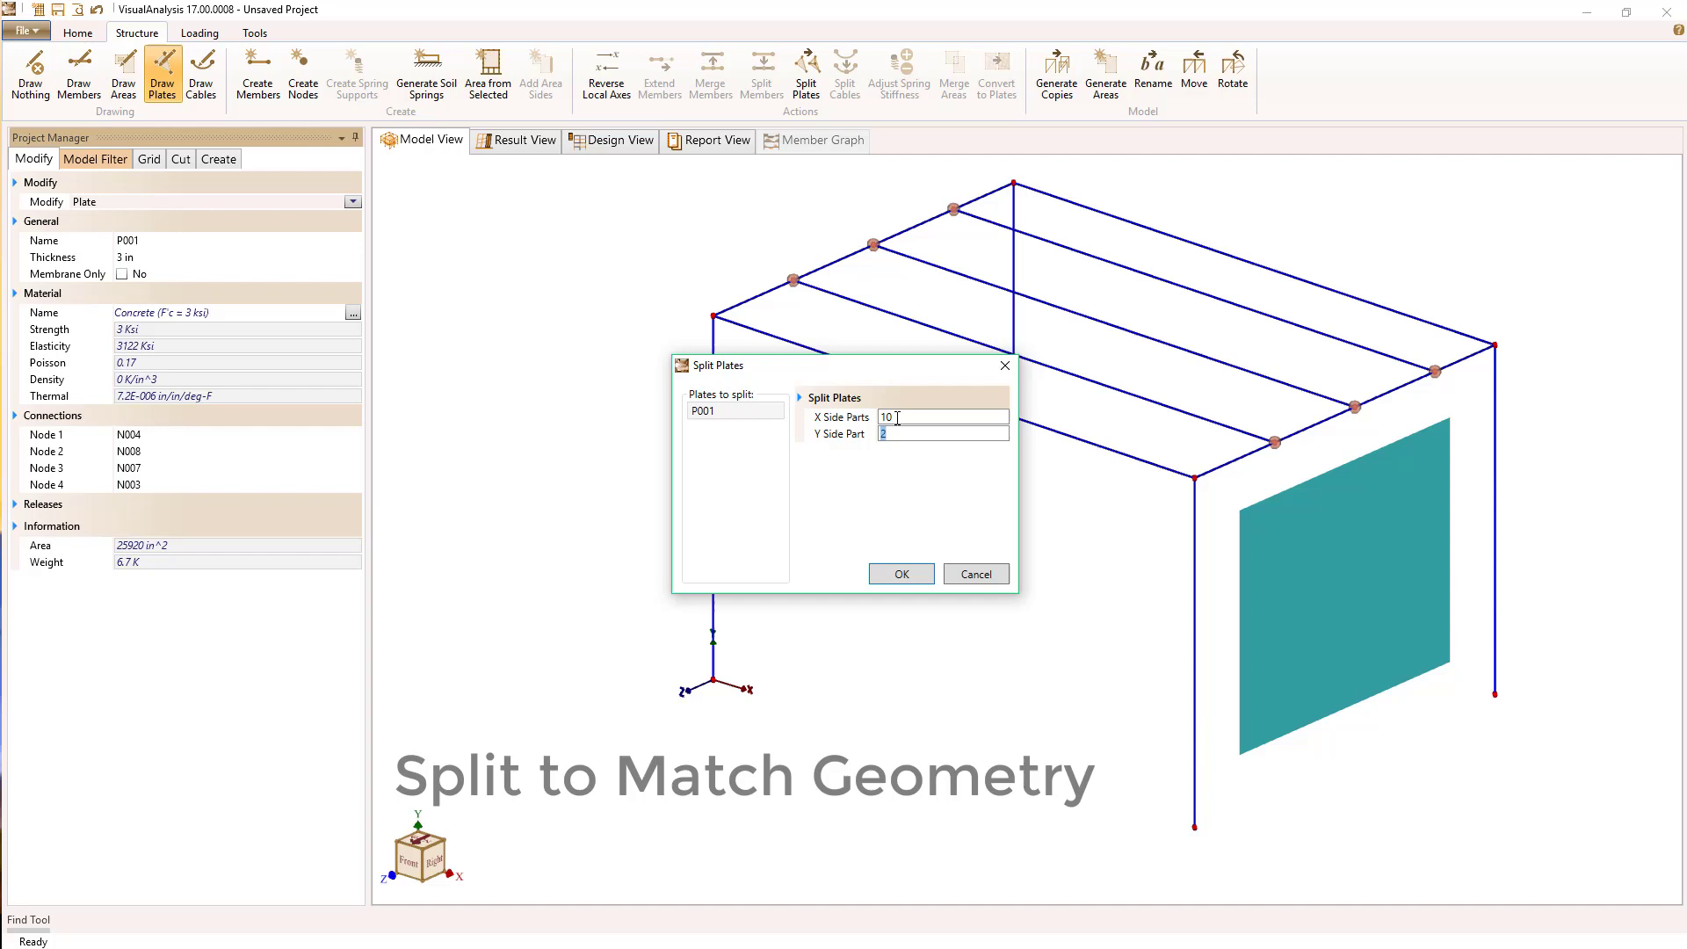
{"action": "type", "text": "10"}
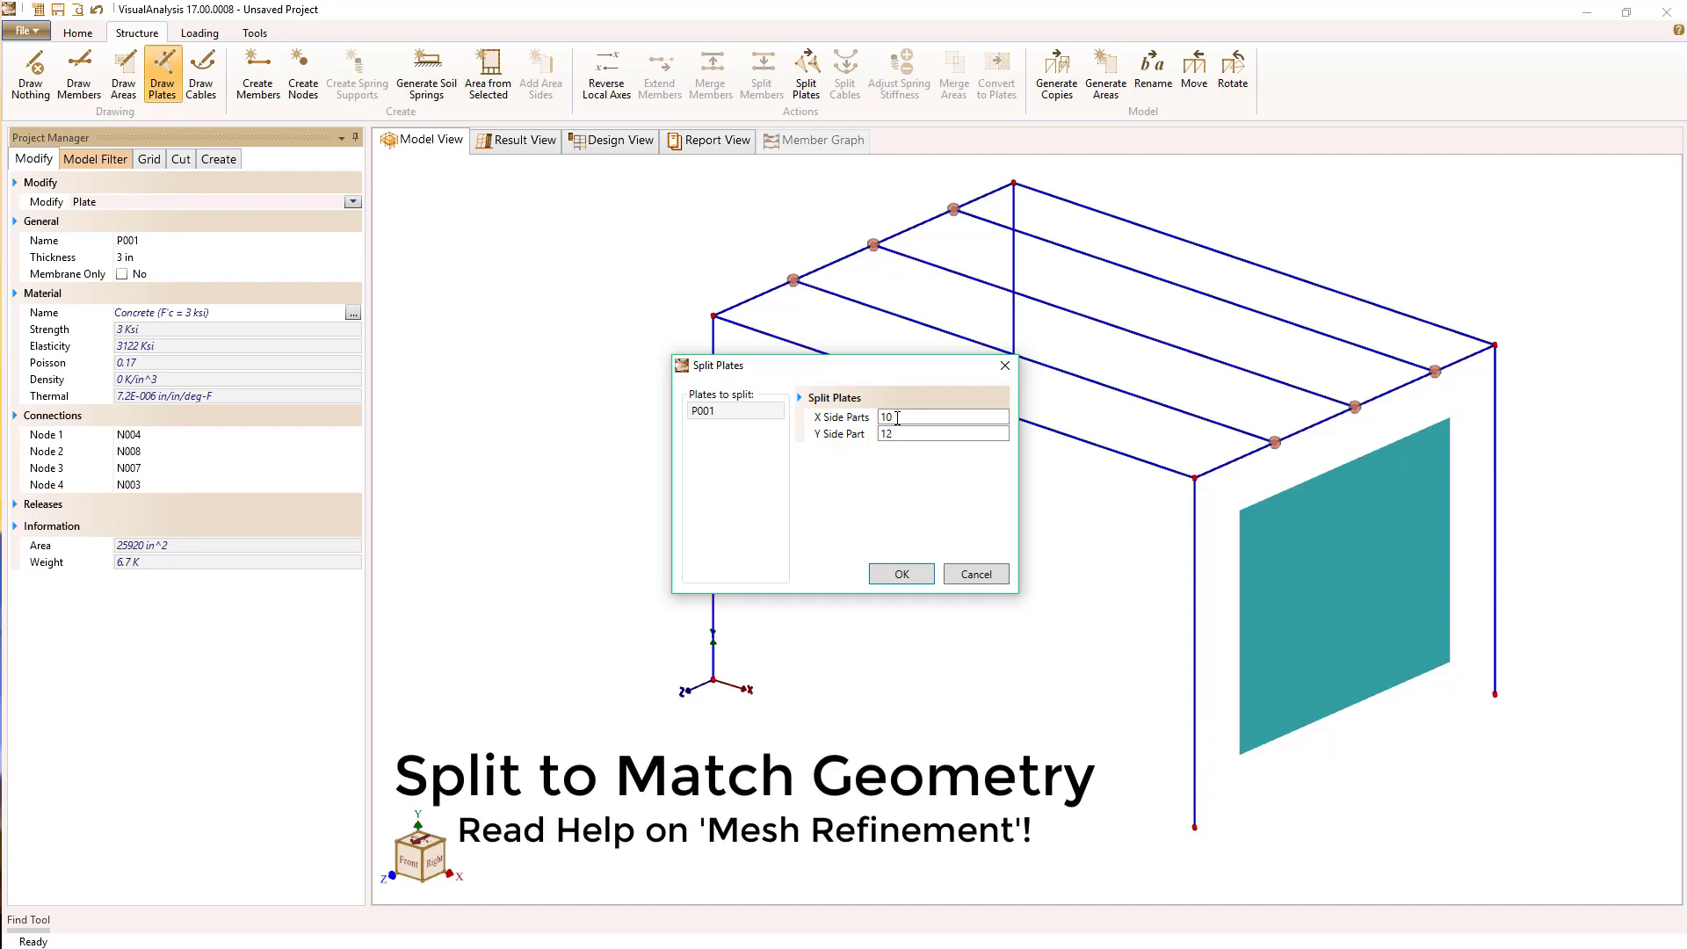
{"action": "left_click", "coordinate": [905, 575]}
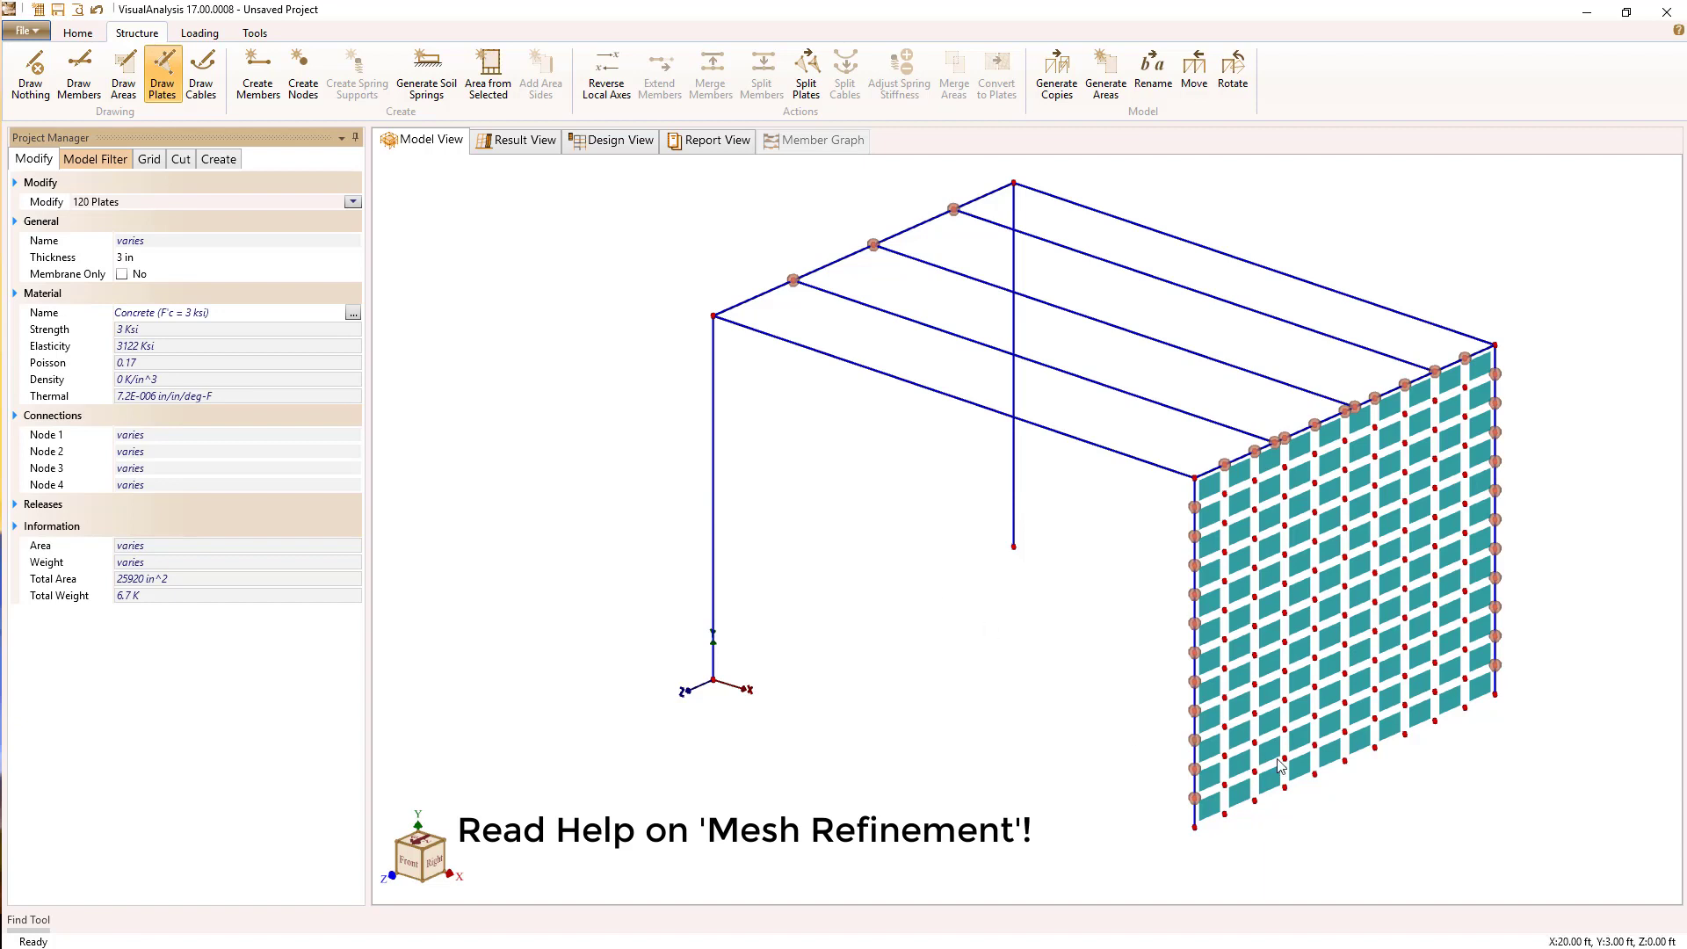
Box-select a vertical column of seven wall-mesh nodes and delete them to form a doorway
{"action": "left_click", "coordinate": [1345, 763]}
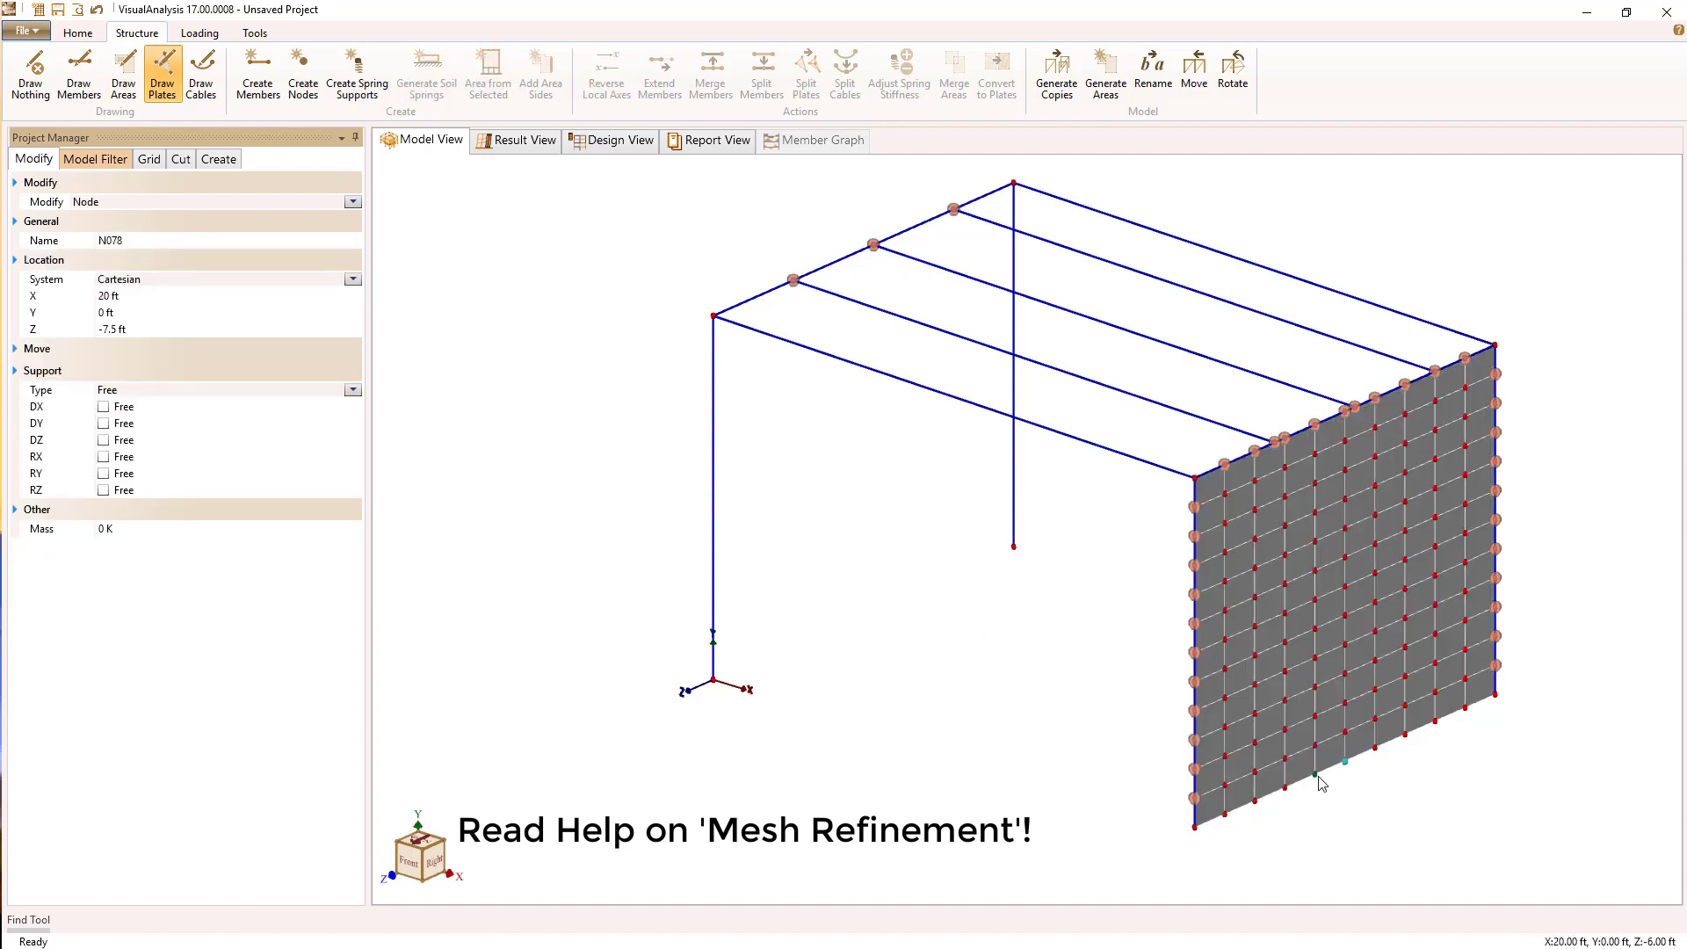
{"action": "left_click_drag", "start_coordinate": [1318, 780], "coordinate": [1288, 603]}
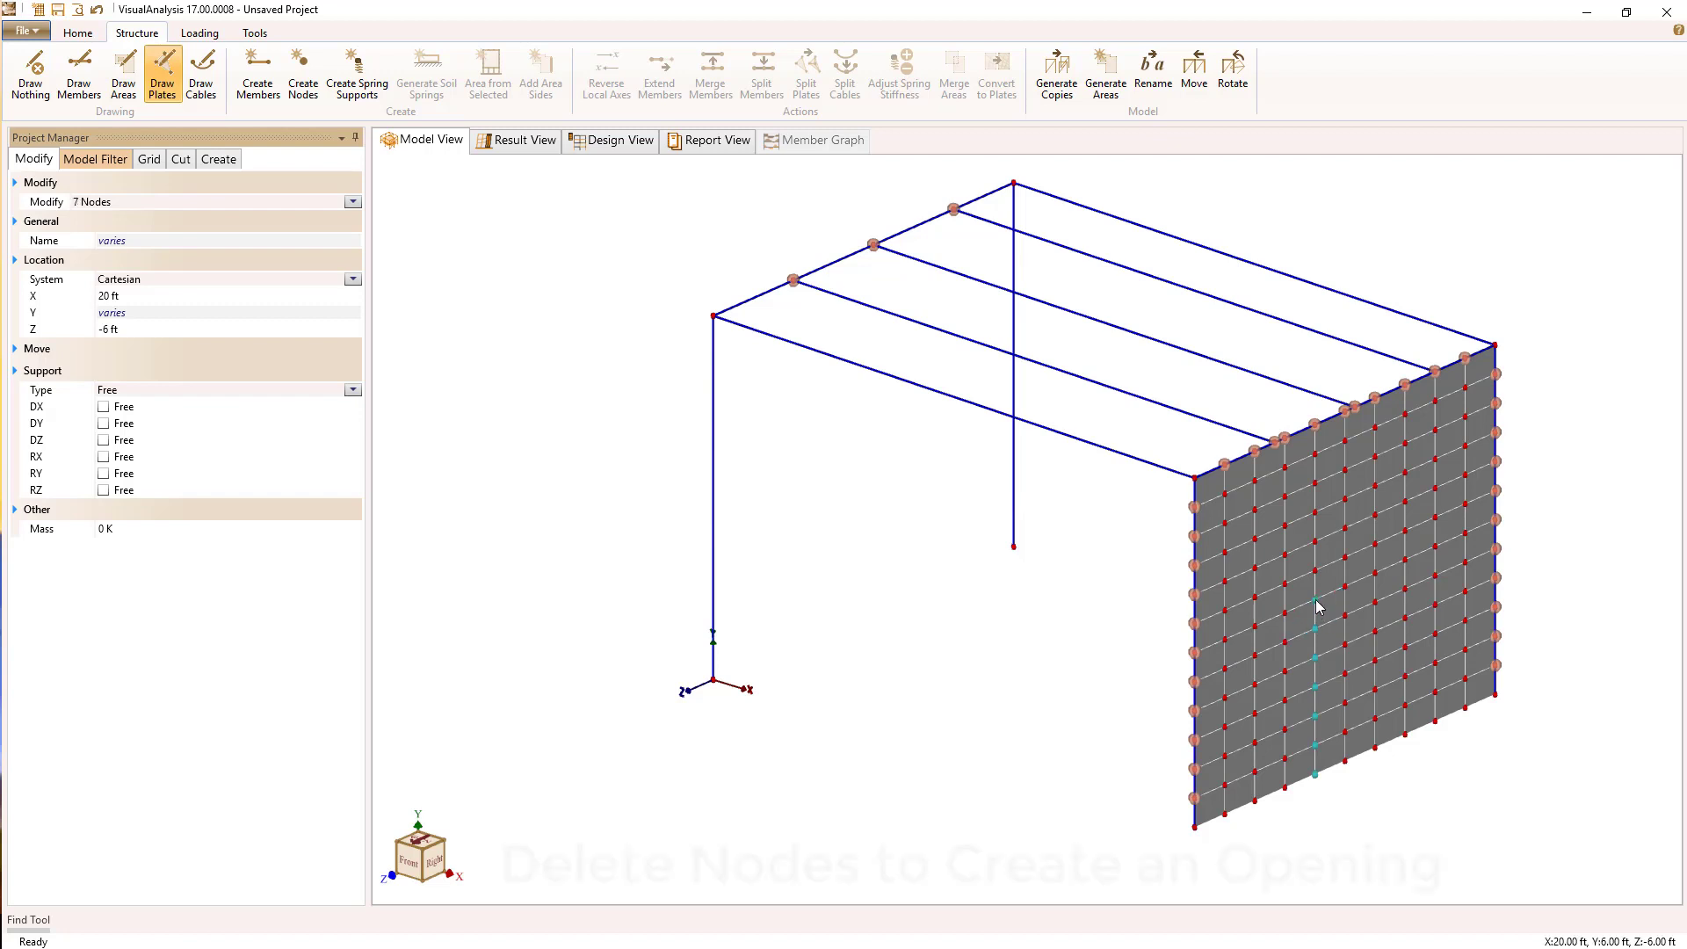
{"action": "key", "text": "Delete"}
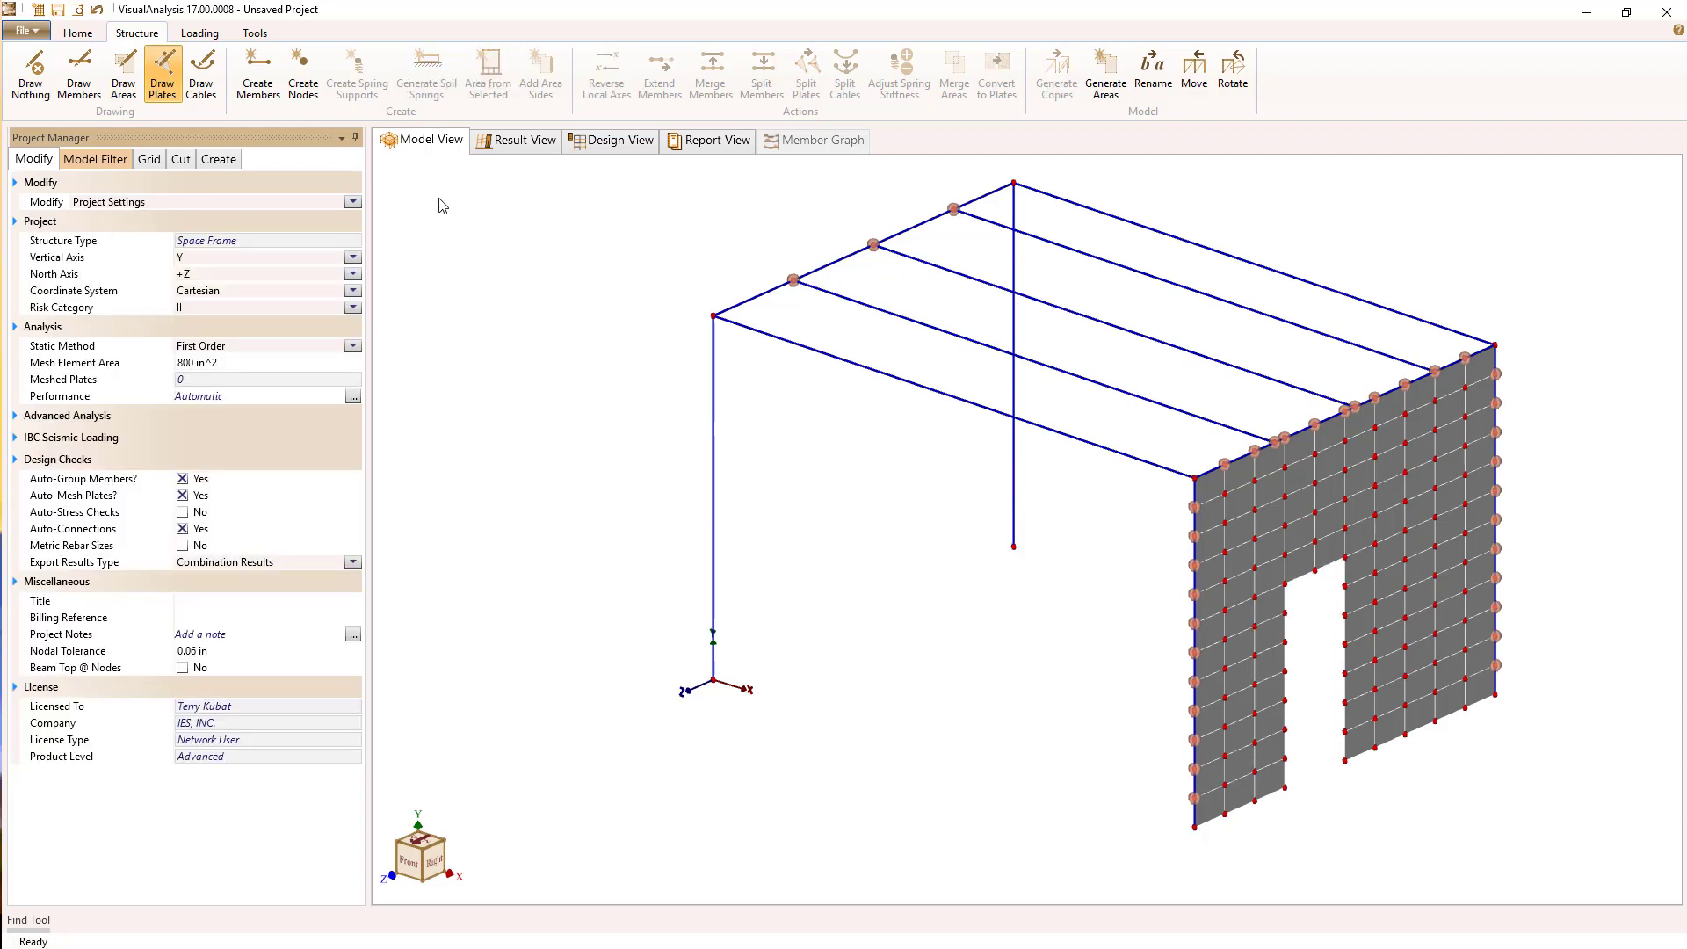
Hide plates and set the opening's right-edge nodes to Z = -8 ft
{"action": "left_click", "coordinate": [104, 162]}
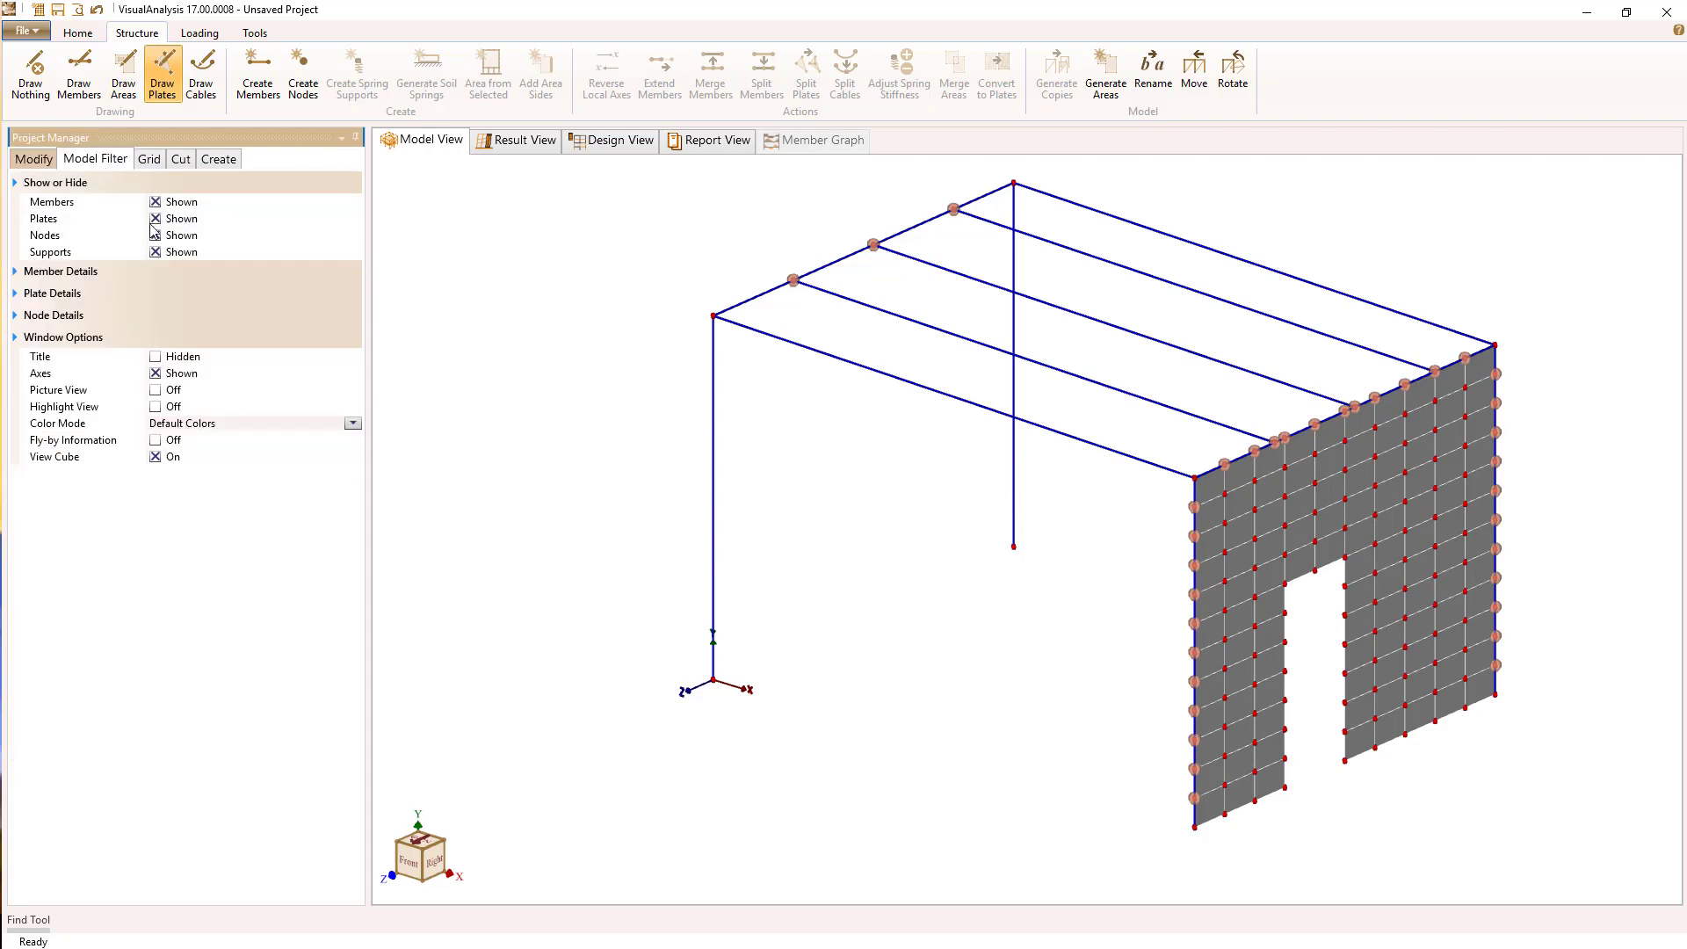
{"action": "left_click", "coordinate": [155, 219]}
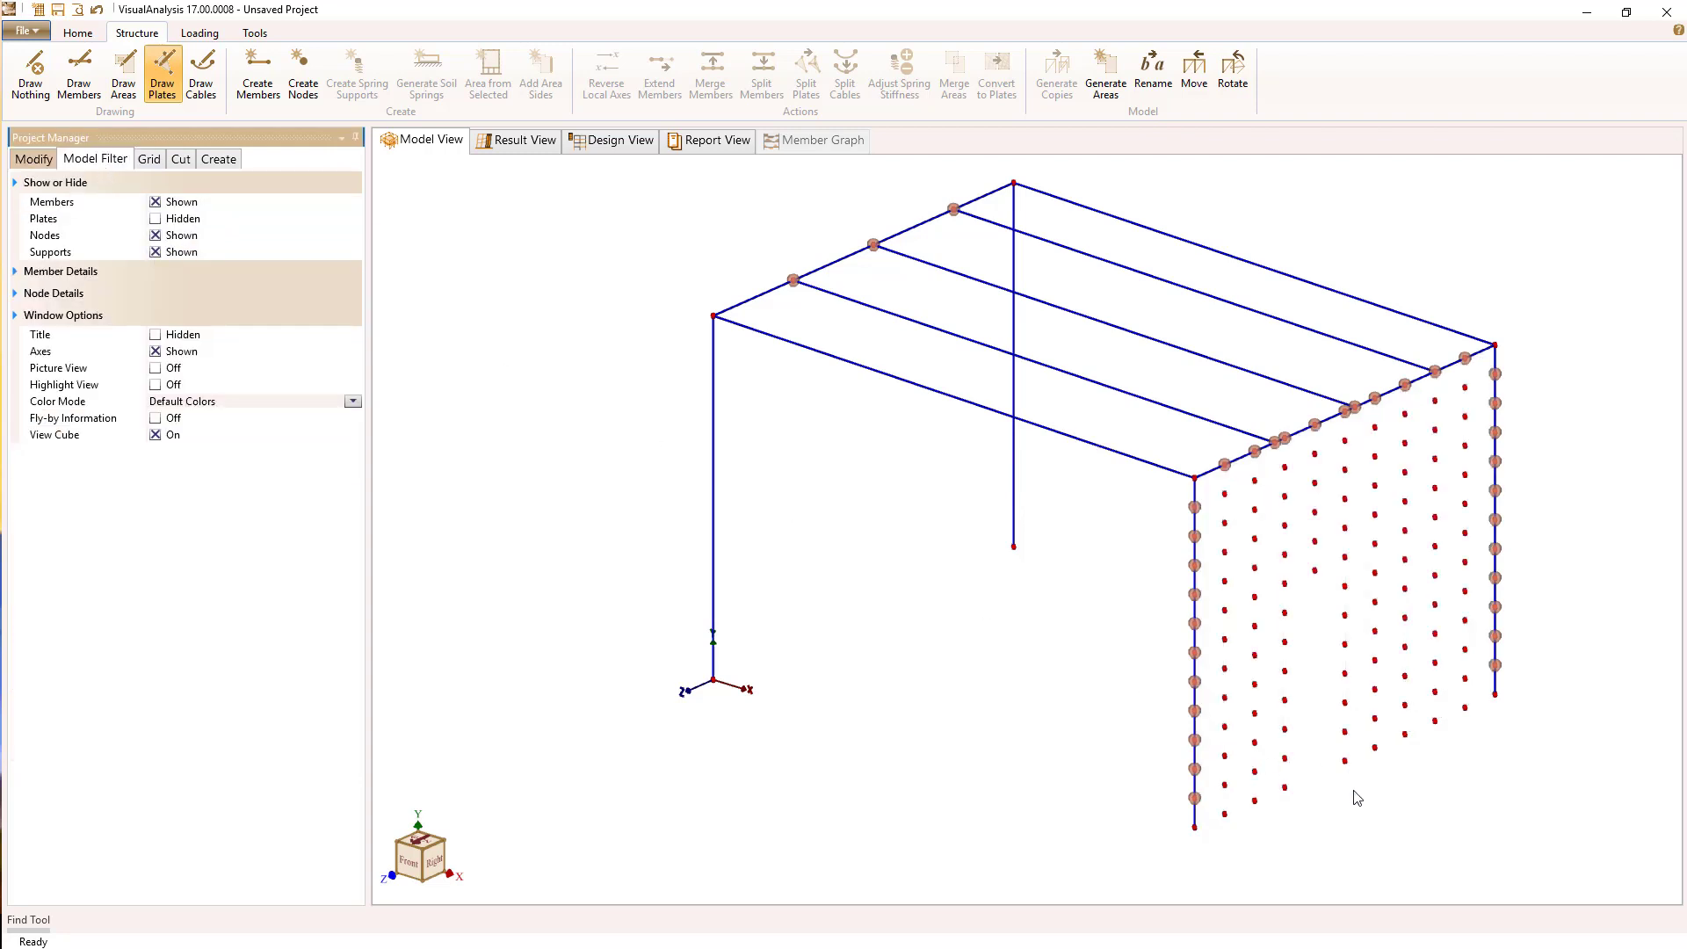
{"action": "middle_click_drag", "start_coordinate": [1353, 795], "coordinate": [1033, 732]}
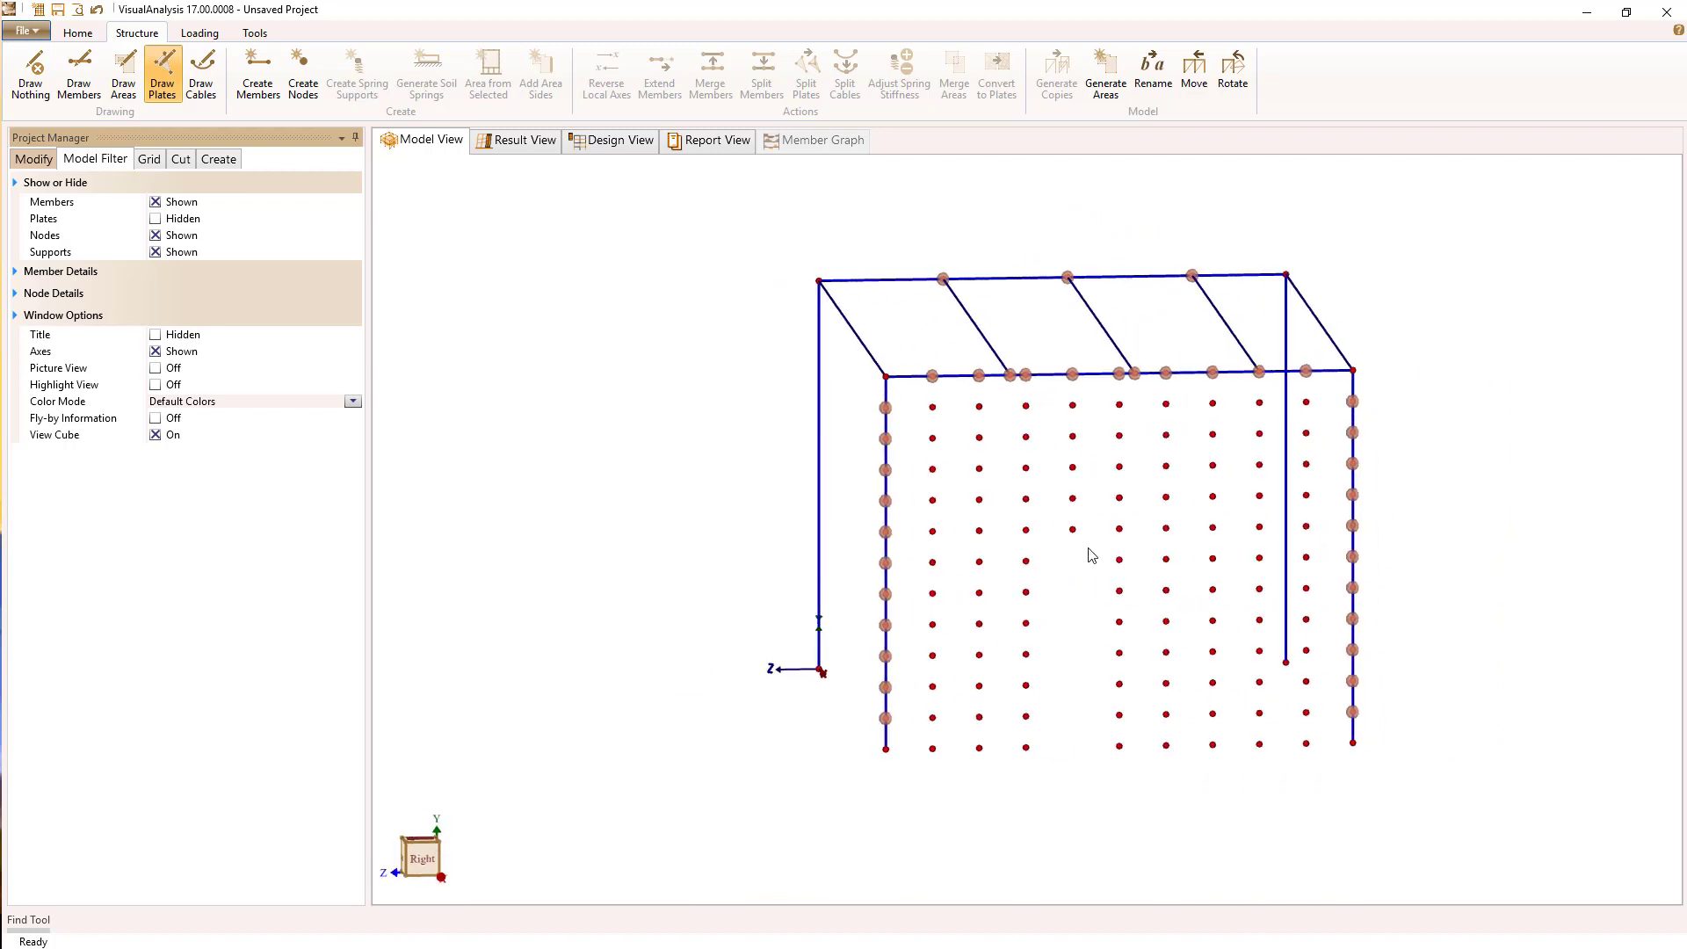
{"action": "left_click_drag", "start_coordinate": [1090, 554], "coordinate": [1142, 802]}
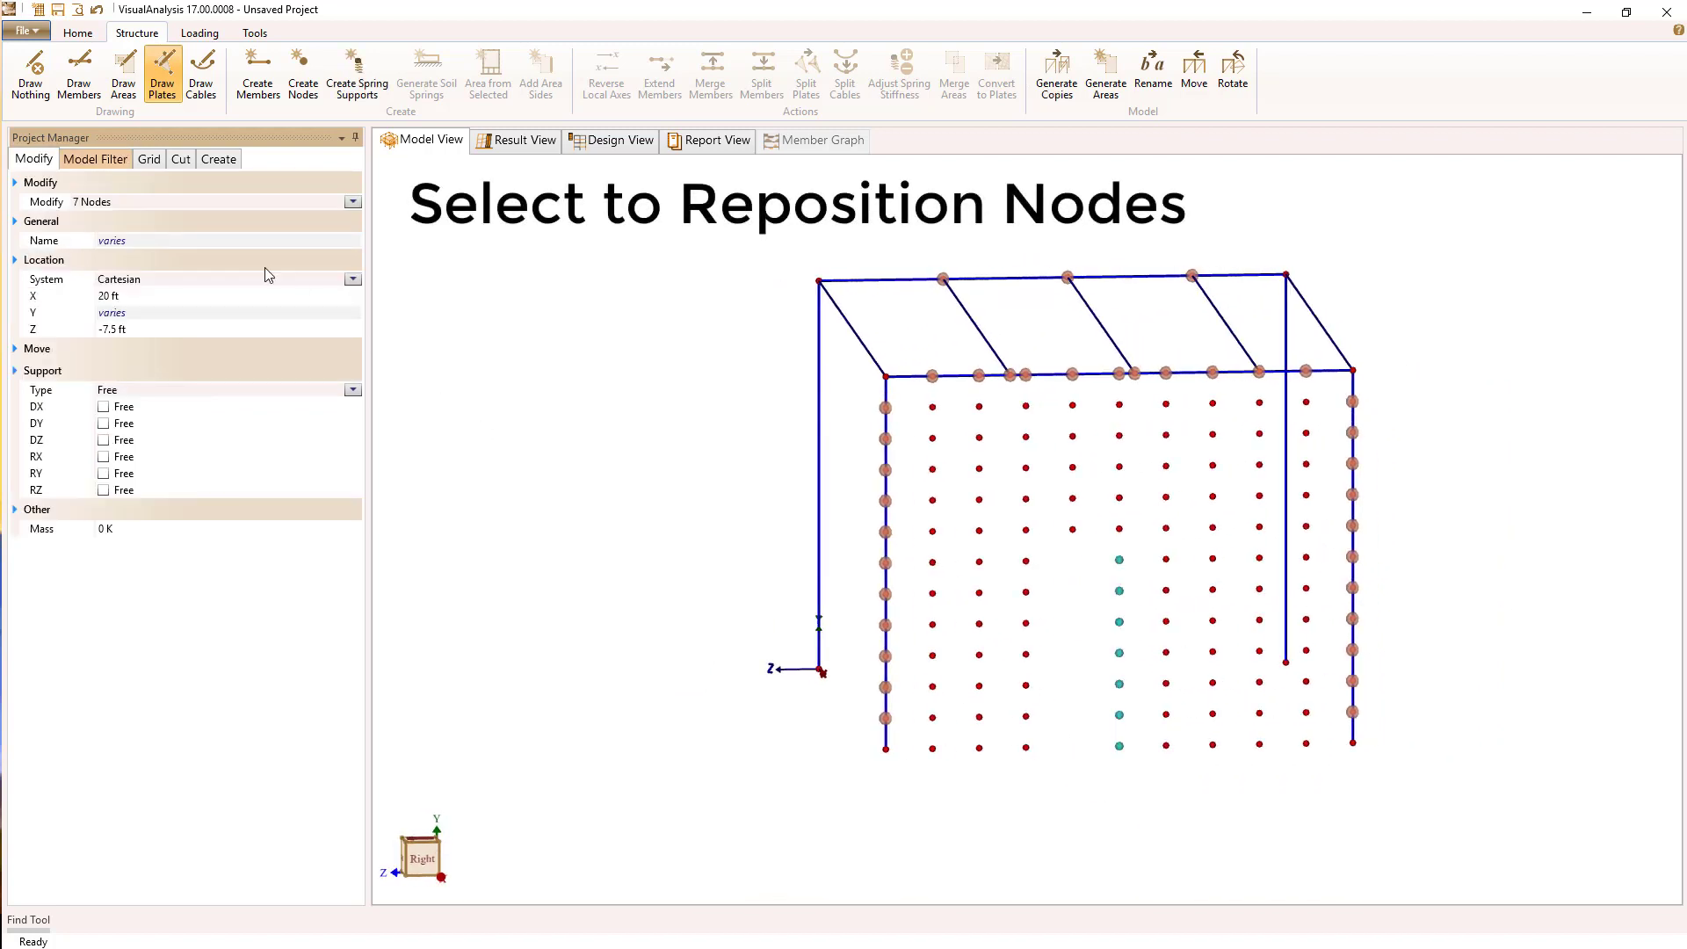
{"action": "left_click", "coordinate": [106, 296]}
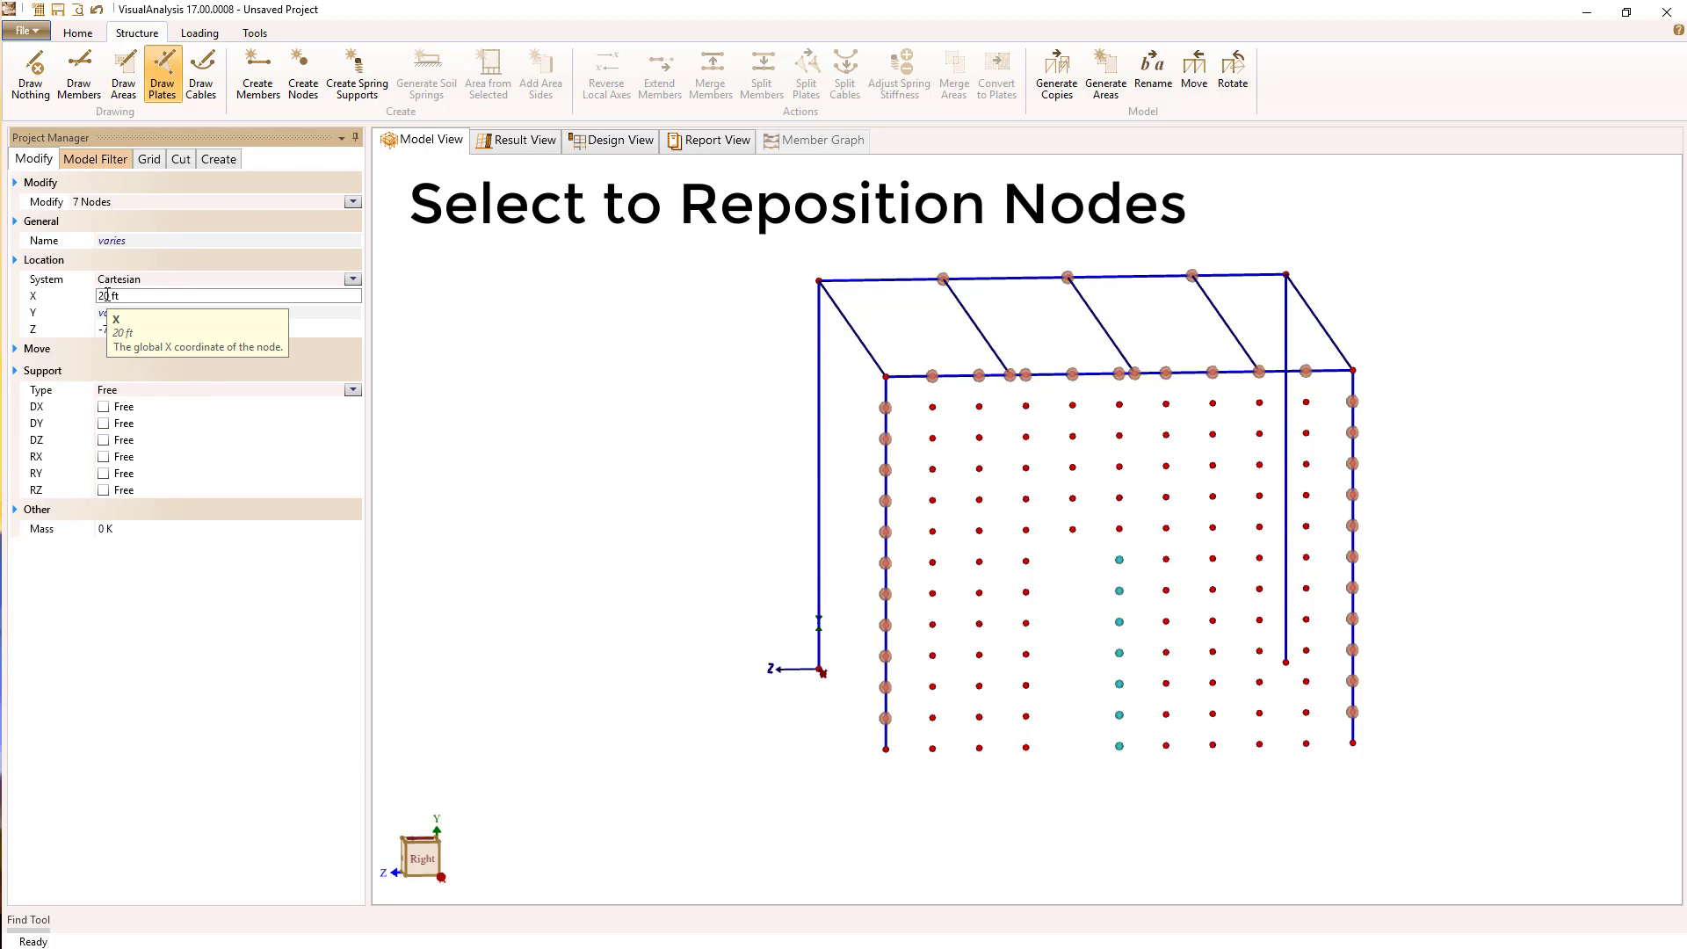
{"action": "left_click", "coordinate": [113, 328]}
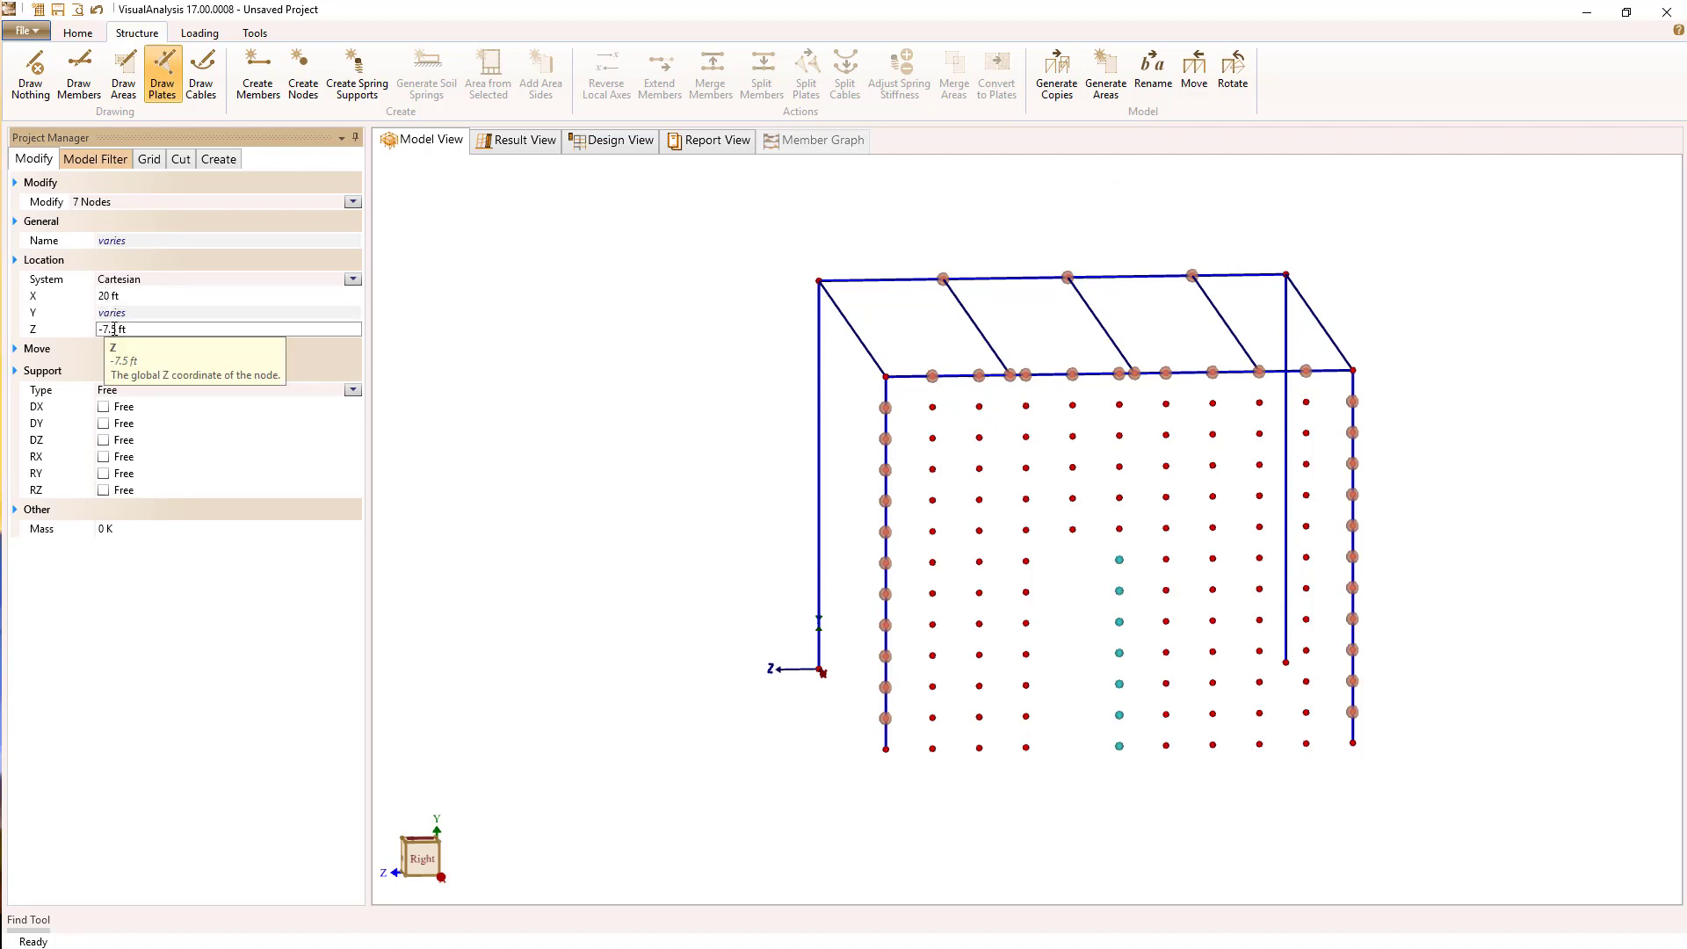
{"action": "double_click", "coordinate": [115, 329]}
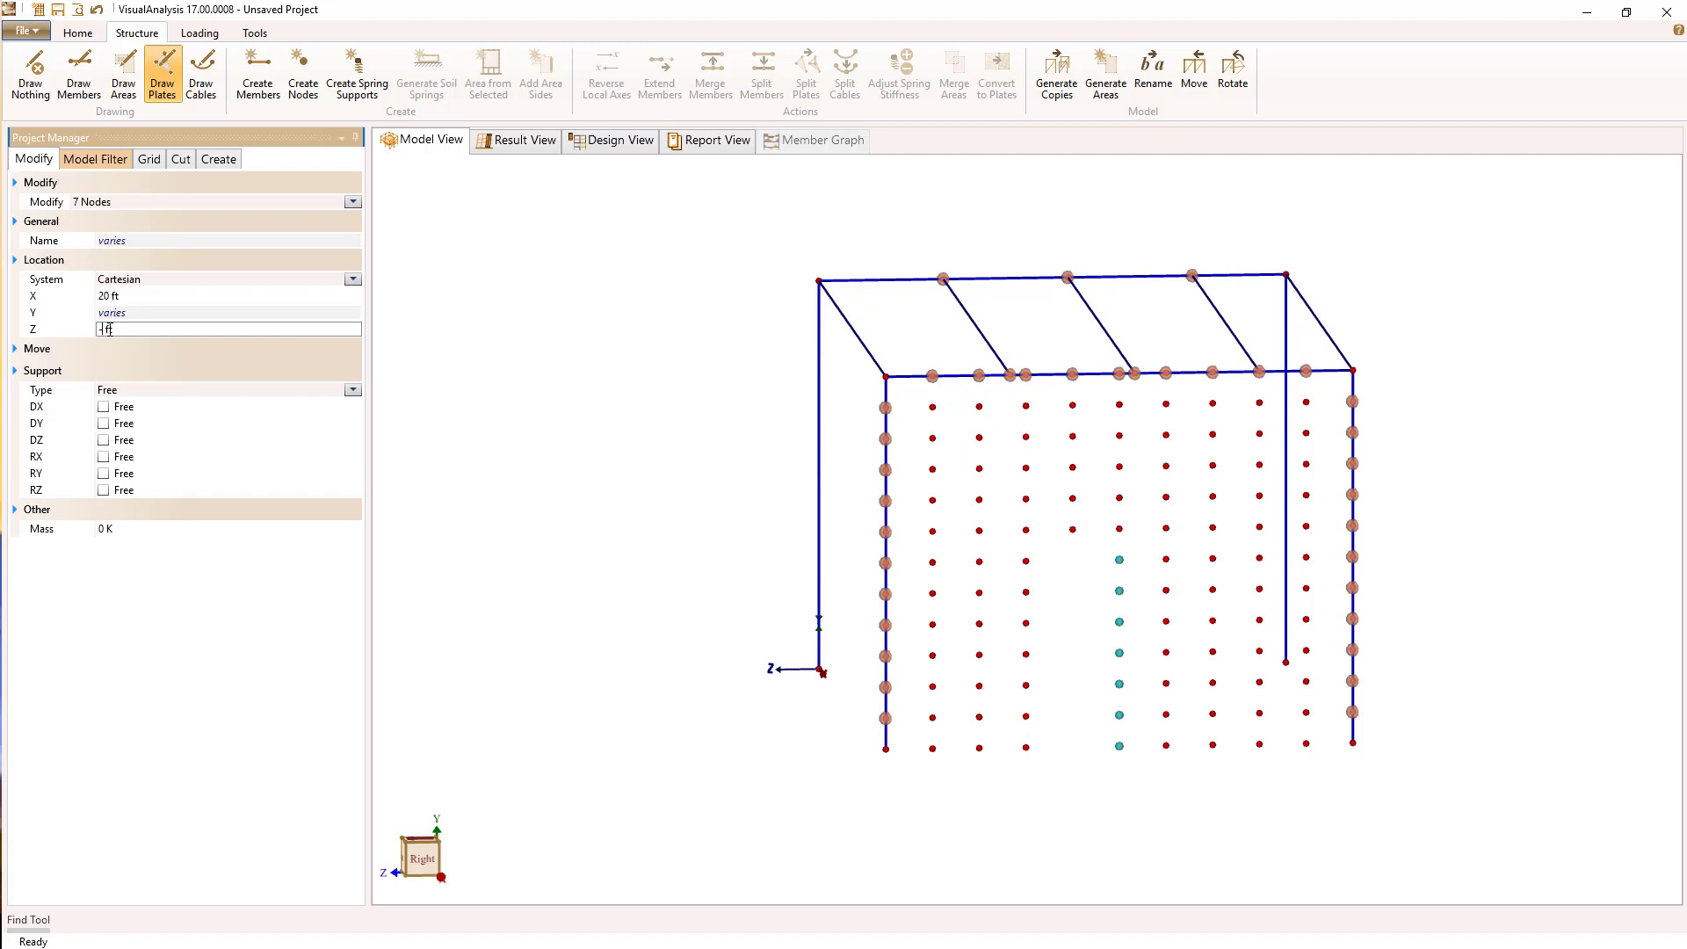
{"action": "key", "text": "Return"}
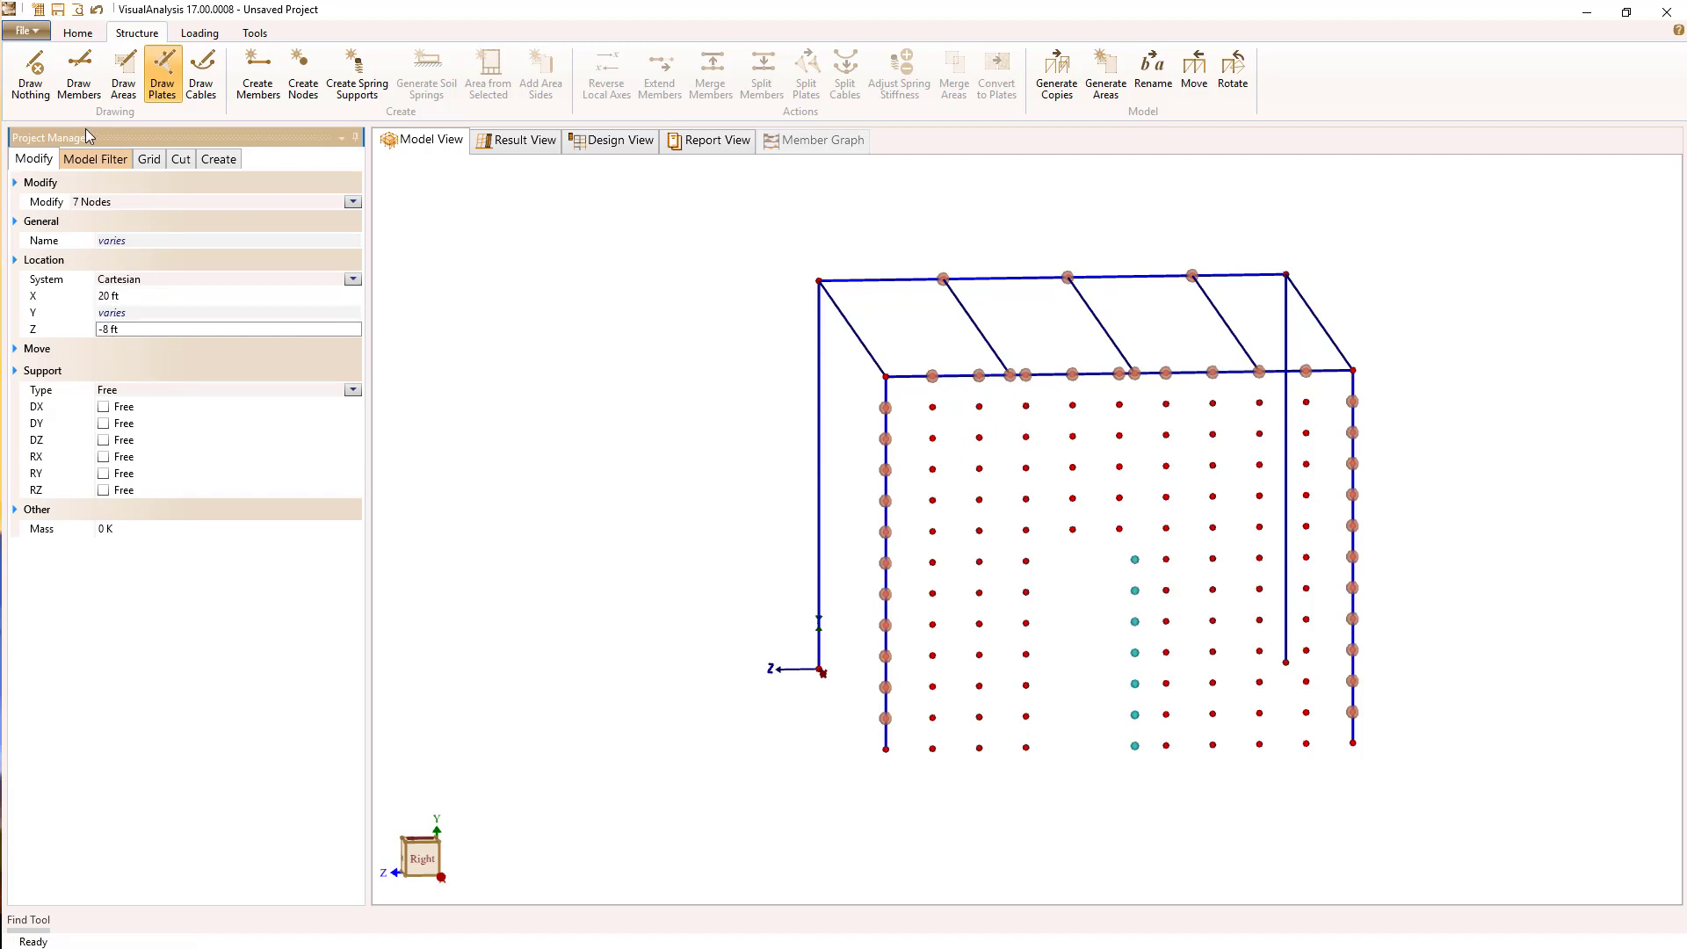
Show plates again and set top corner node N085 to Z = -8 ft
{"action": "left_click", "coordinate": [114, 160]}
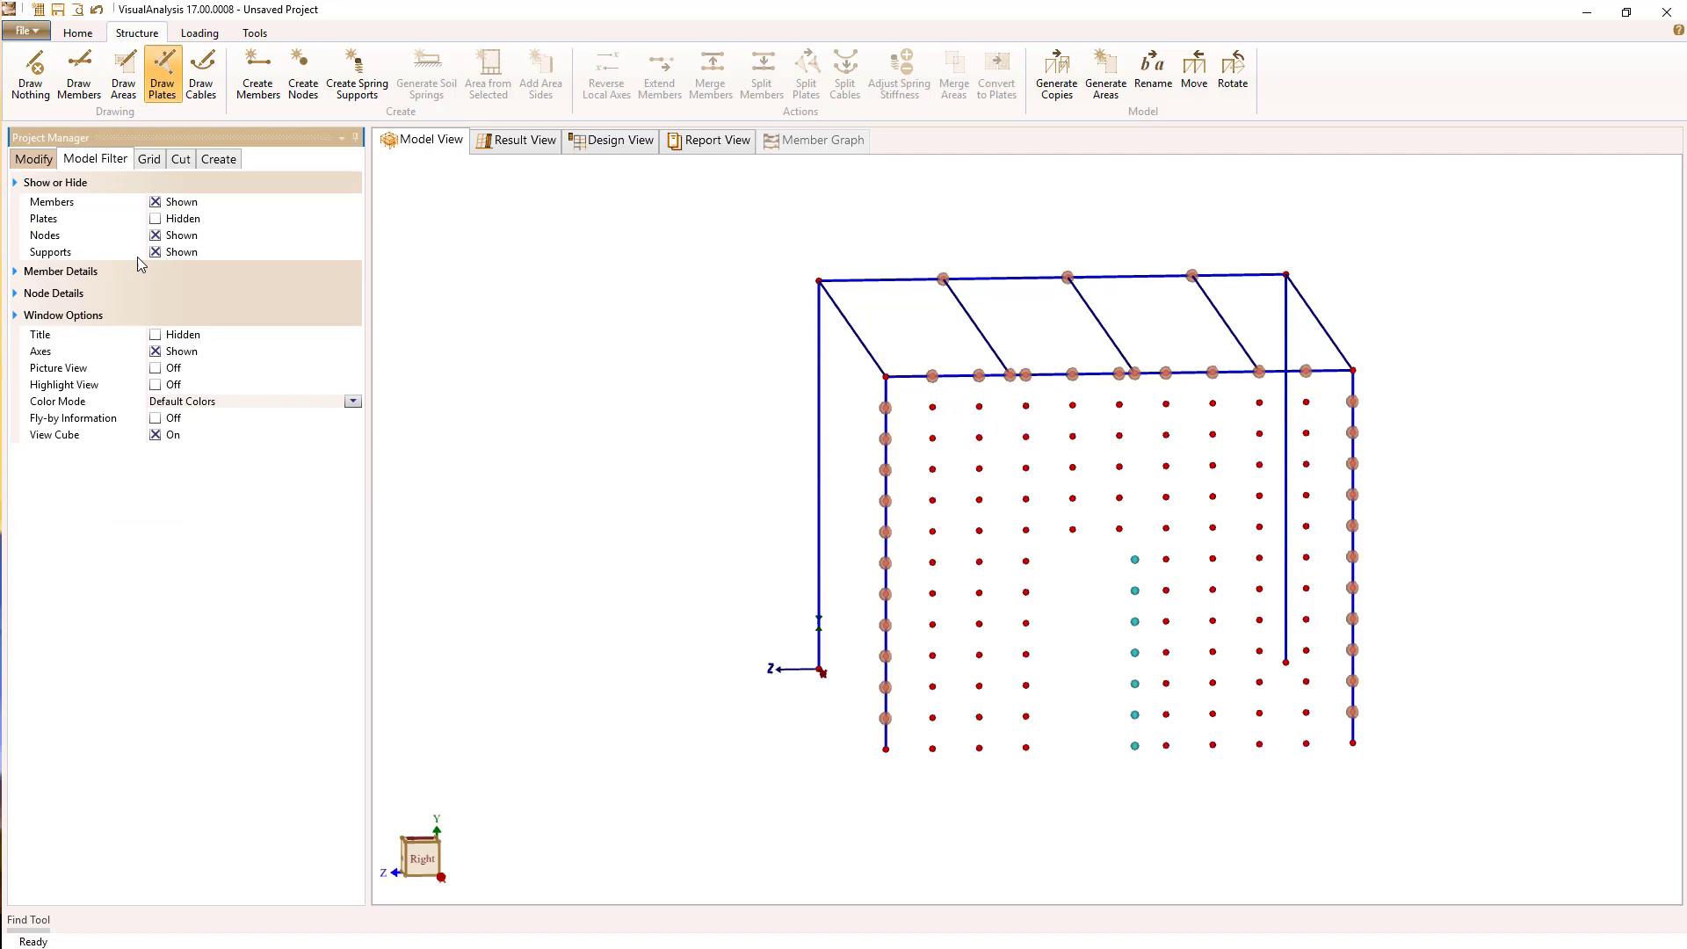
{"action": "left_click", "coordinate": [156, 220]}
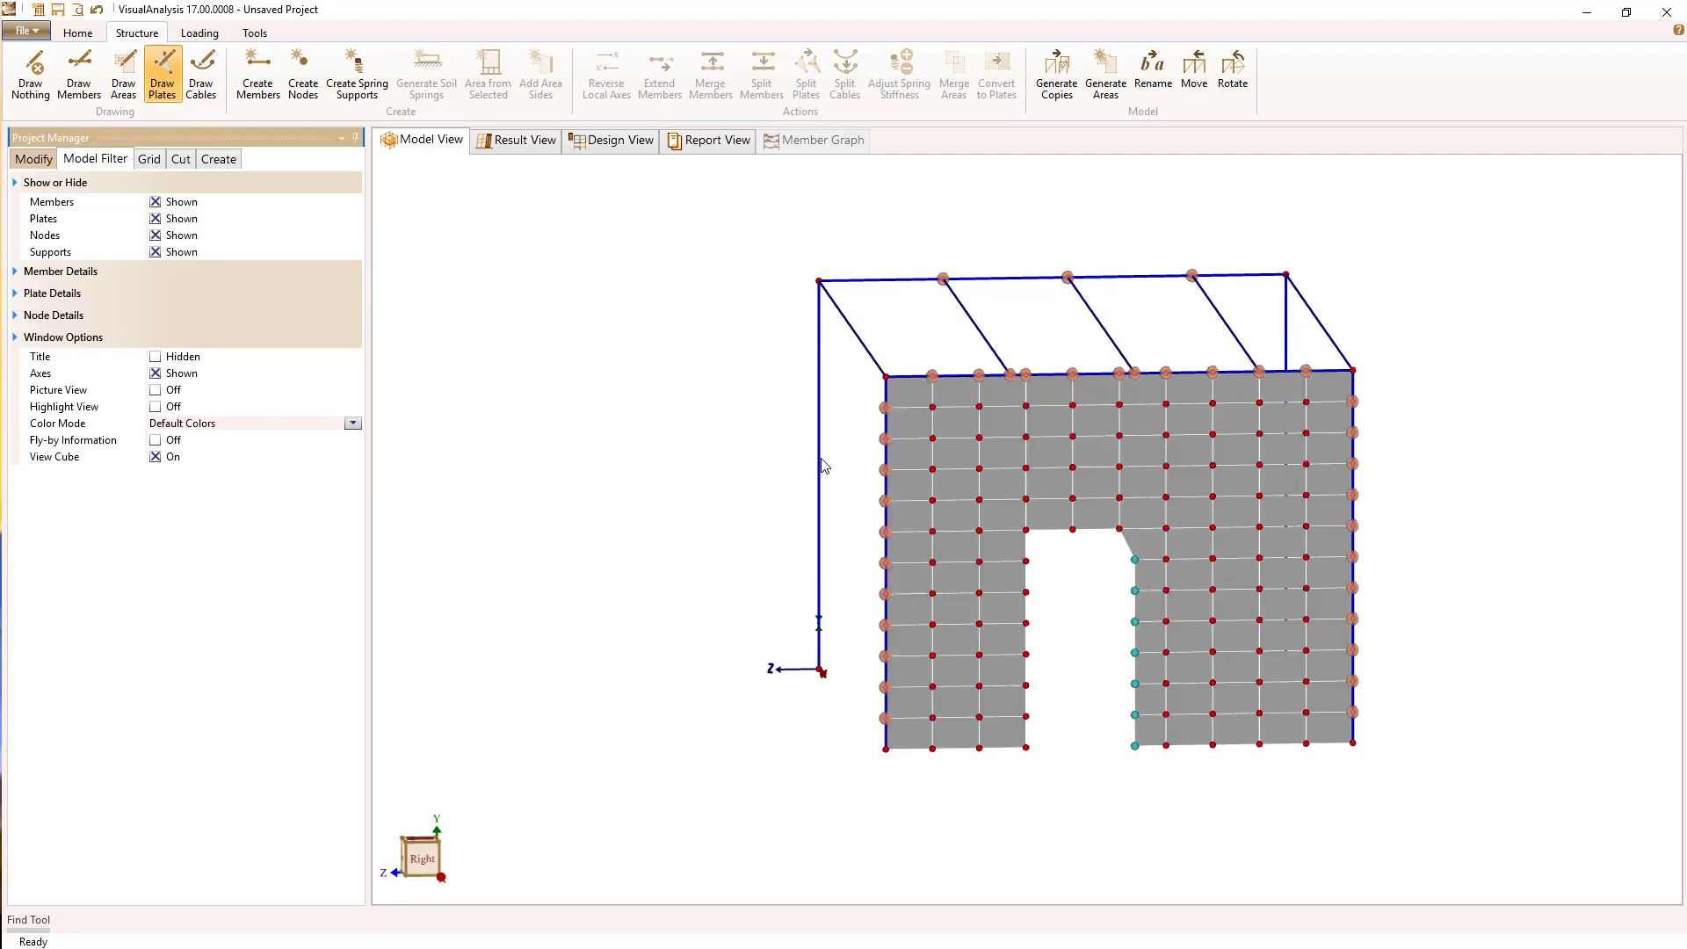
{"action": "left_click", "coordinate": [1120, 530]}
{"action": "left_click", "coordinate": [102, 331]}
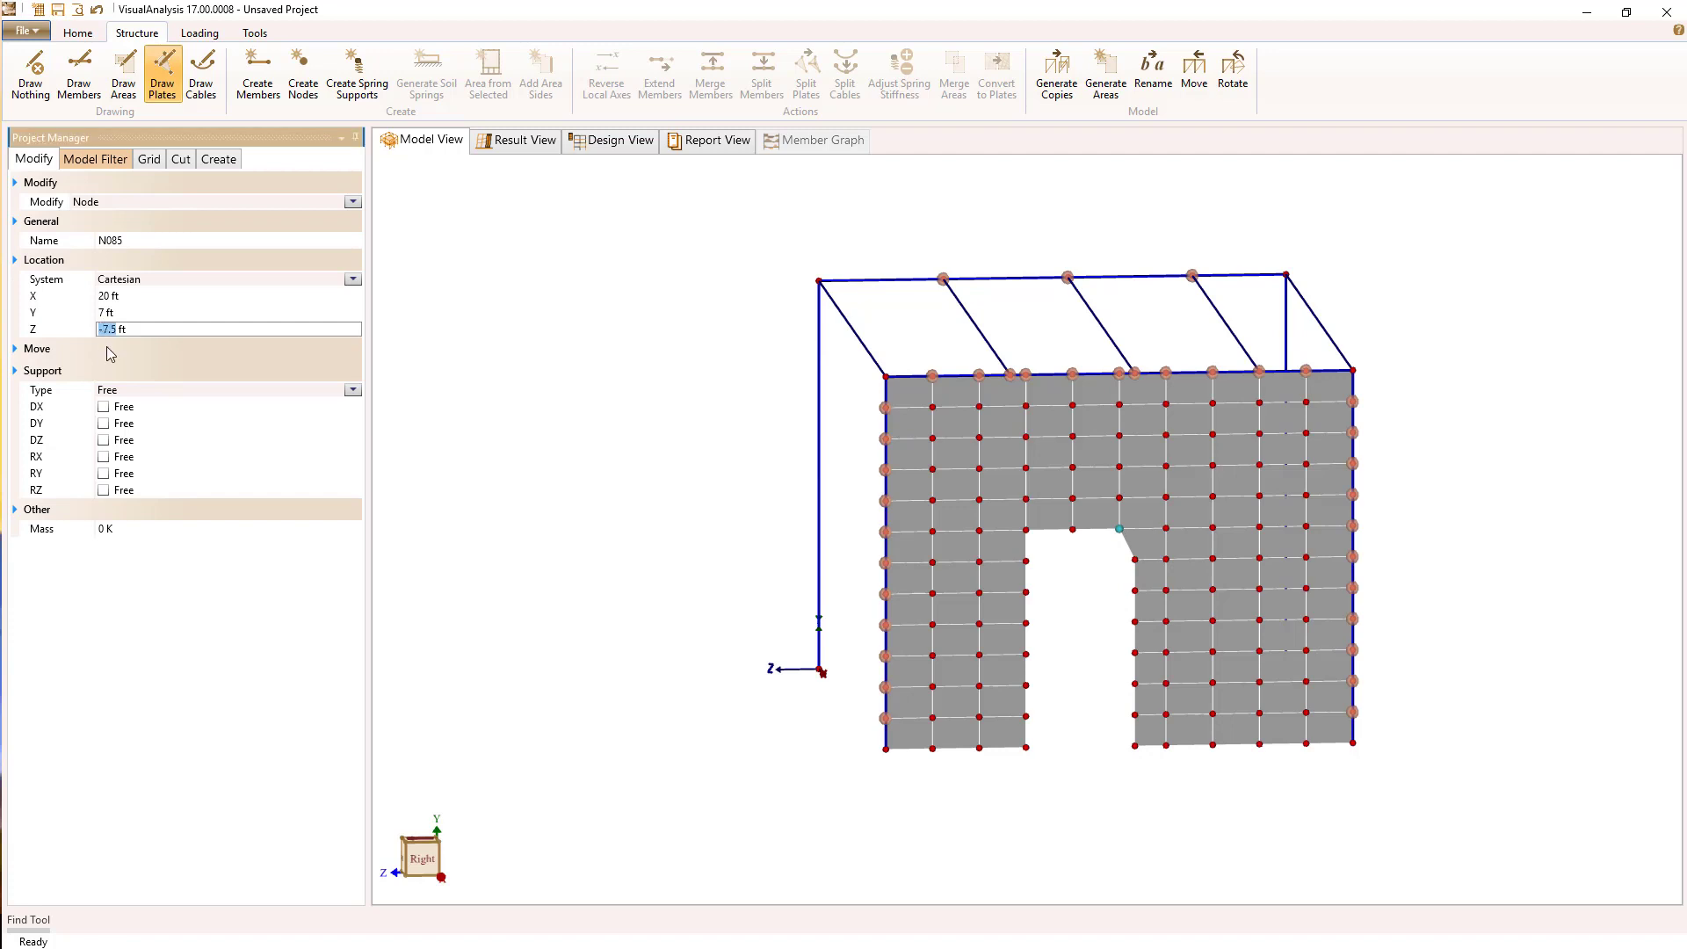
{"action": "key", "text": "Return"}
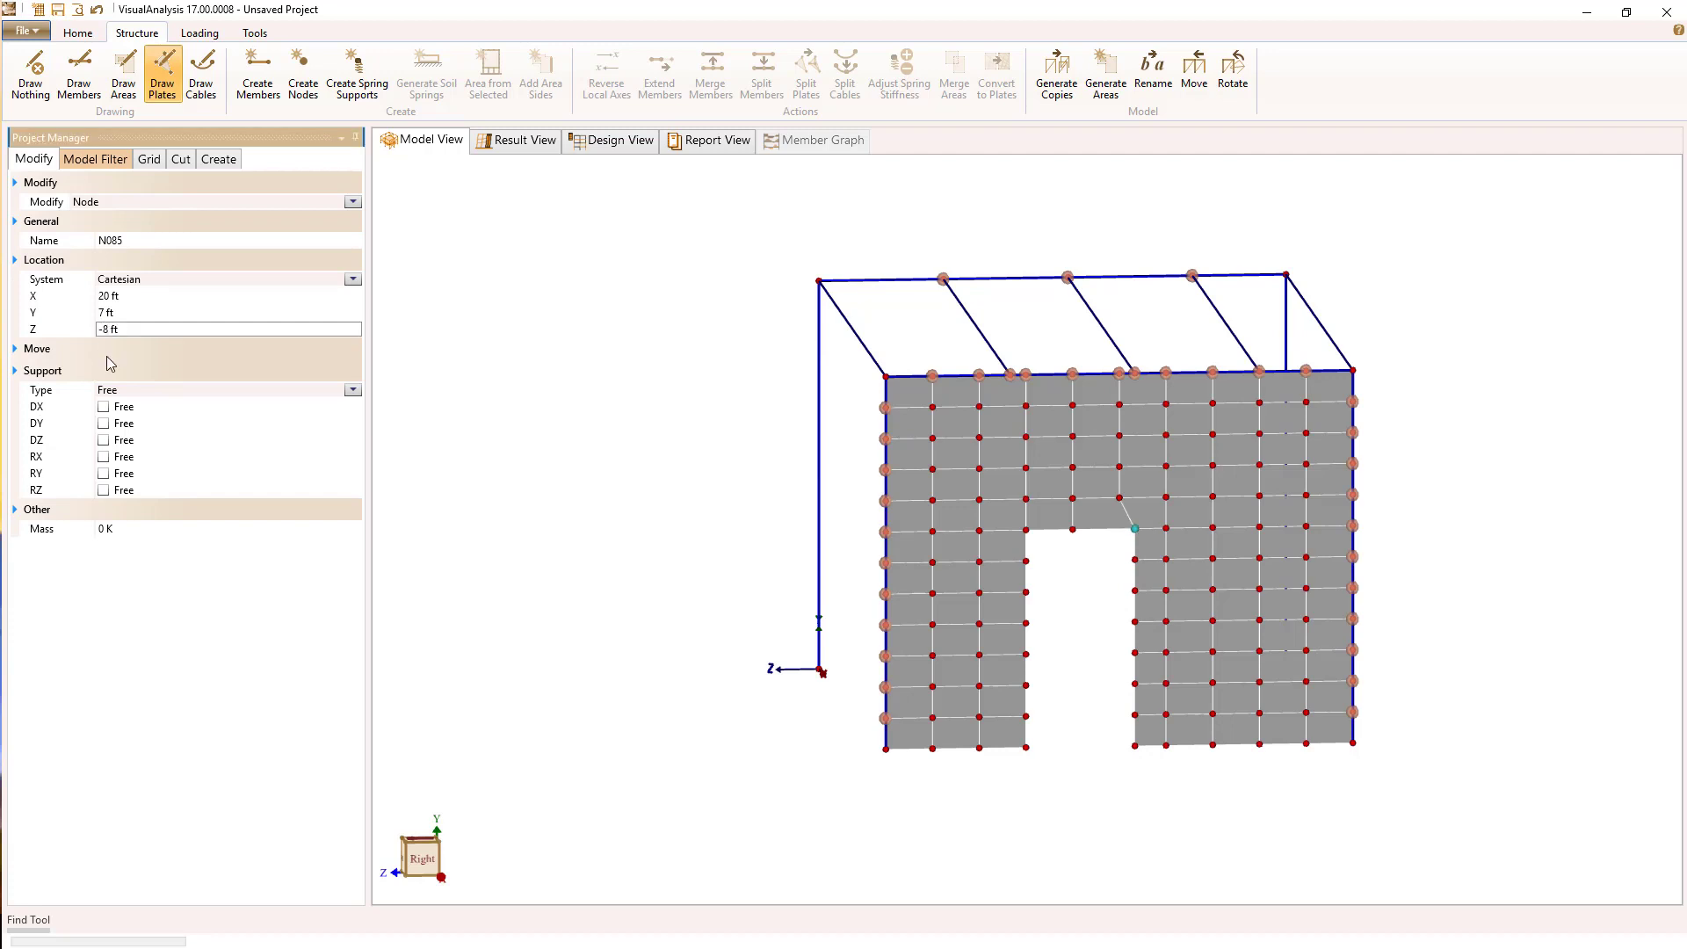
Set all 106 wall plates to 8 in thickness, bringing the wall weight to 16 K
{"action": "left_click", "coordinate": [1086, 585]}
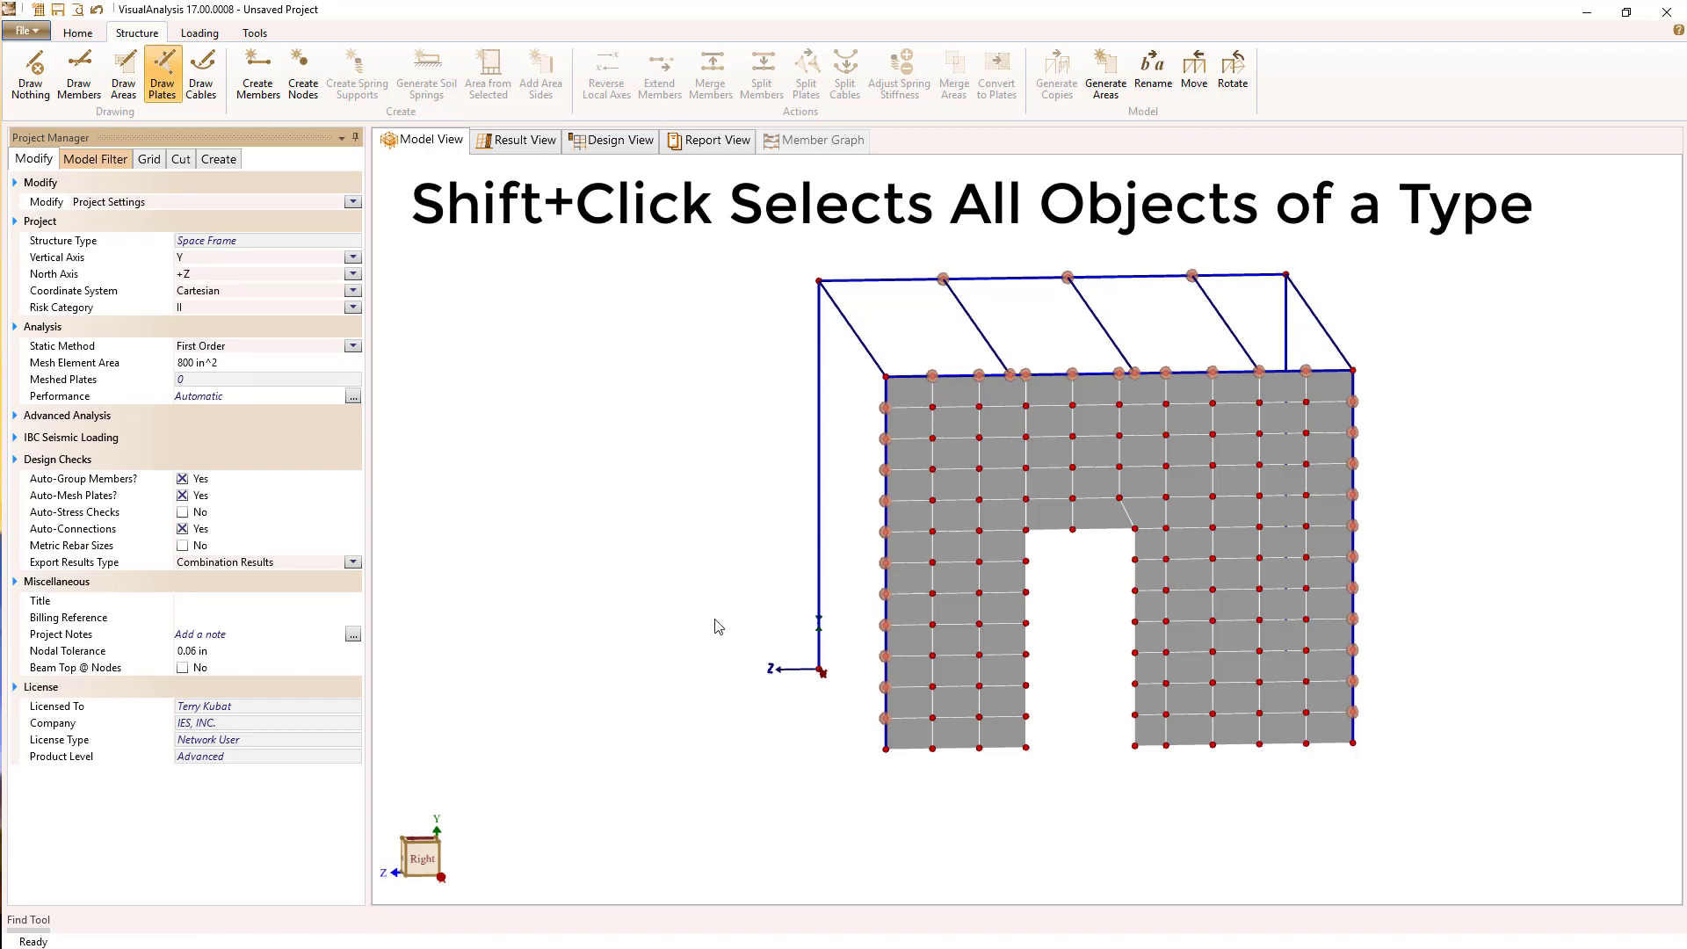
{"action": "left_click", "coordinate": [959, 455], "text": "shift"}
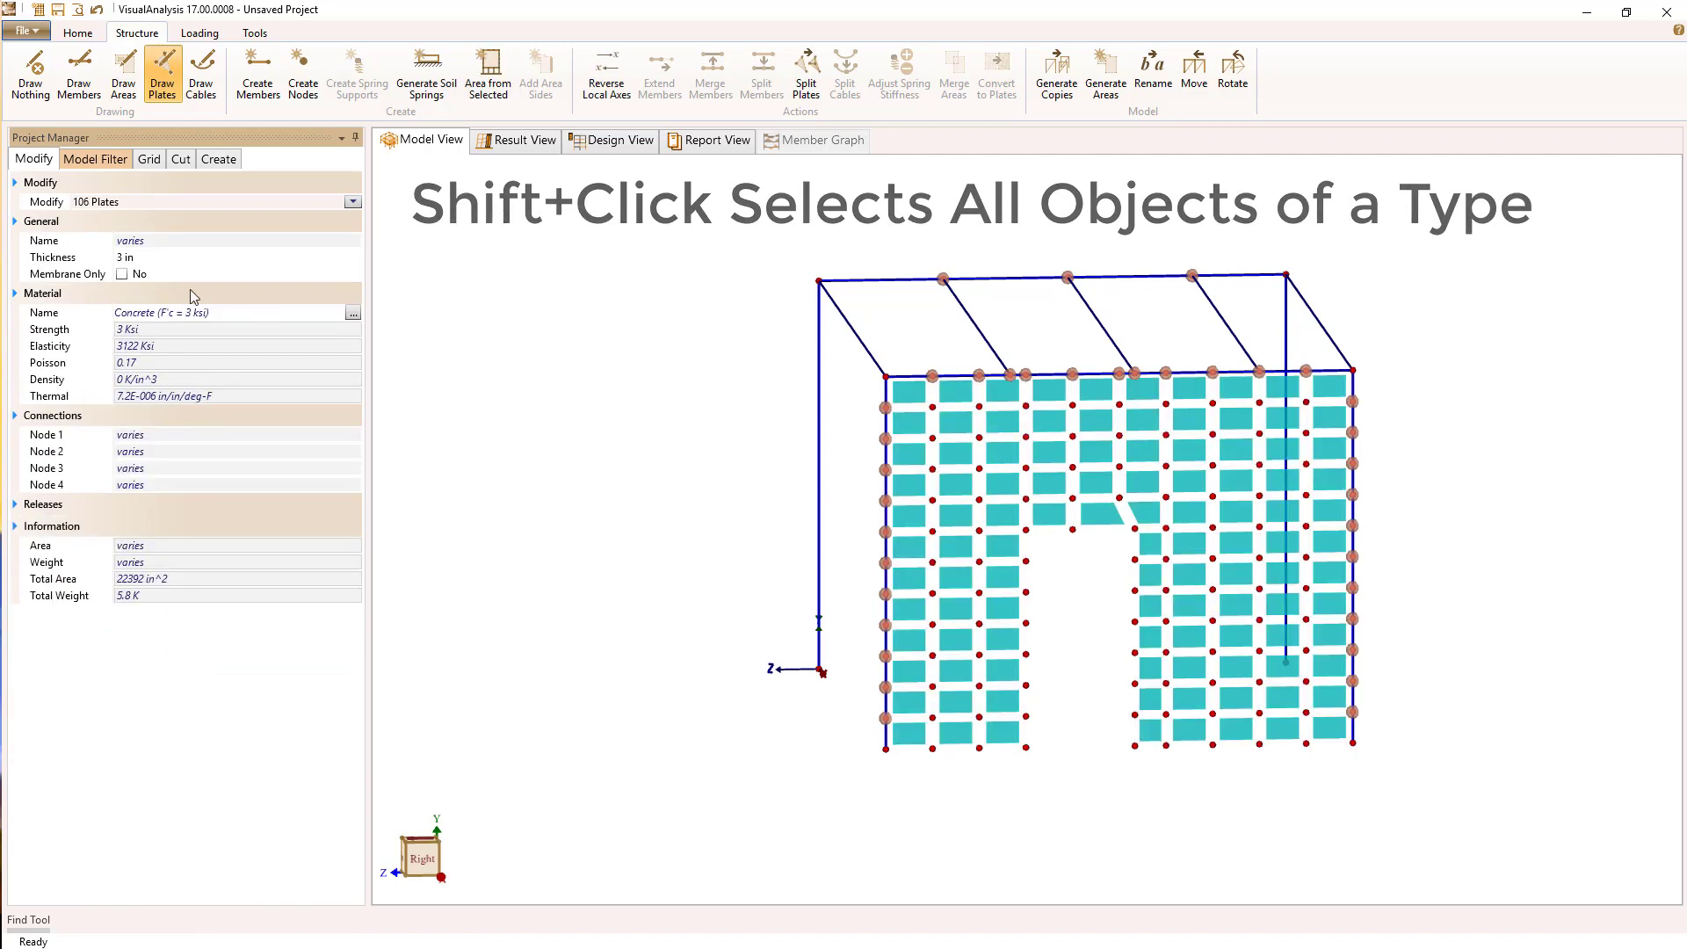
{"action": "left_click", "coordinate": [121, 256]}
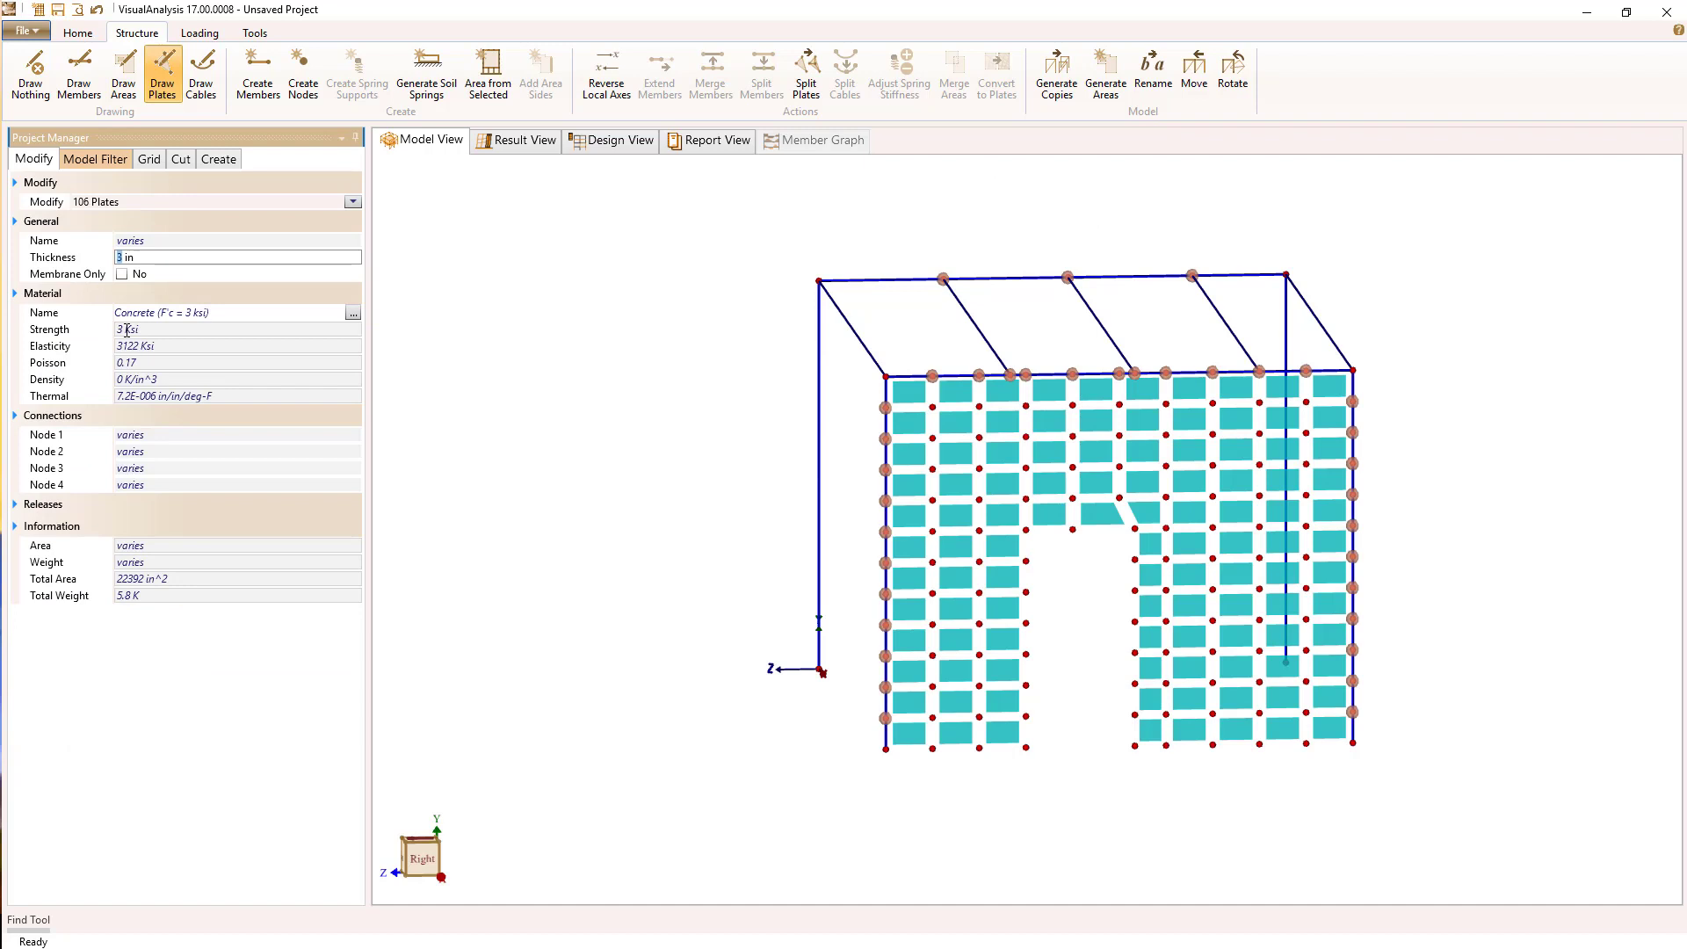
{"action": "type", "text": "8"}
{"action": "key", "text": "Return"}
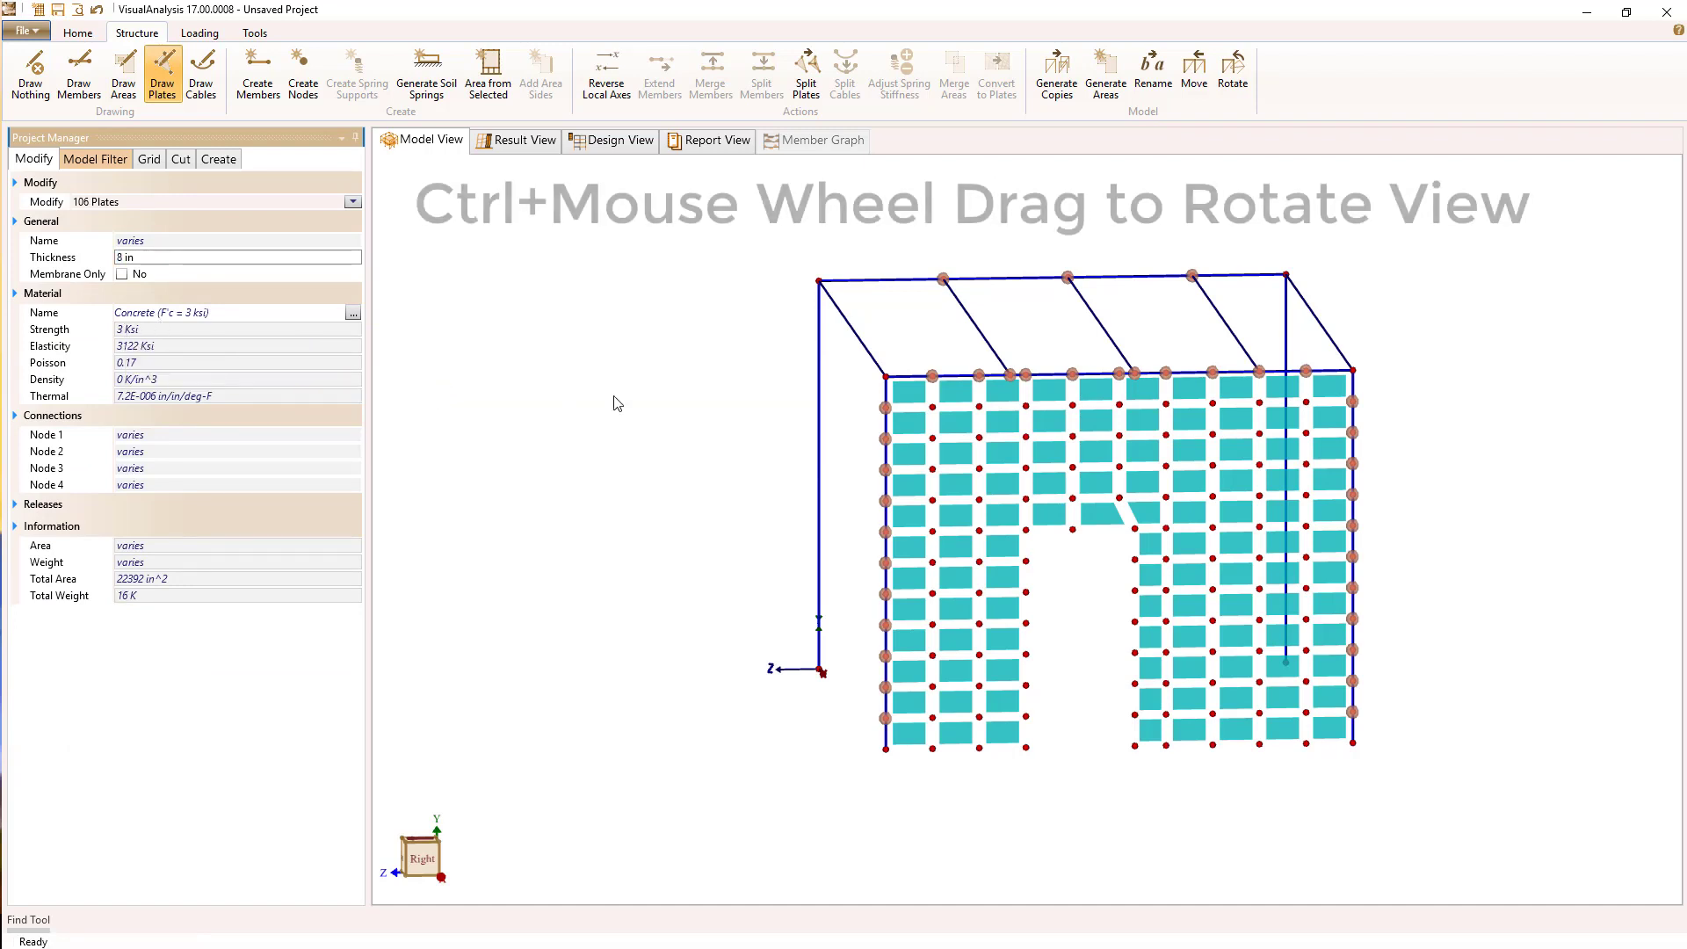
{"action": "left_click", "coordinate": [606, 482]}
{"action": "middle_click_drag", "start_coordinate": [584, 456], "coordinate": [747, 504], "text": "ctrl"}
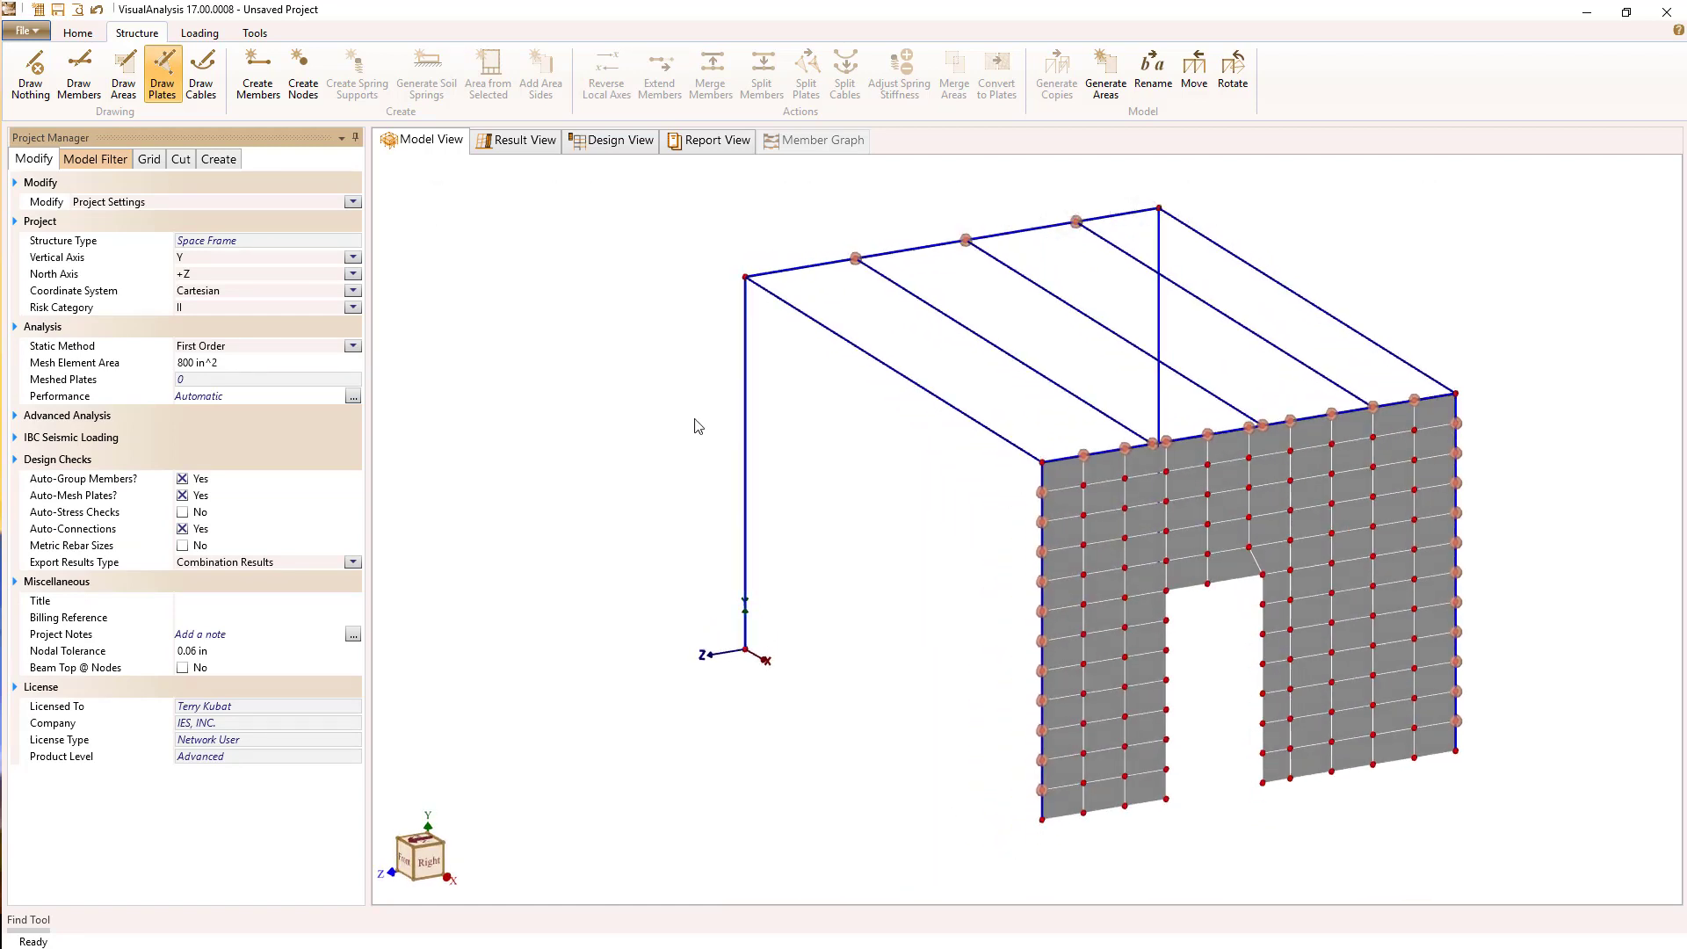
Turn on Picture View from the Home ribbon to render solid steel members and the concrete wall
{"action": "left_click", "coordinate": [77, 32]}
{"action": "left_click", "coordinate": [1087, 77]}
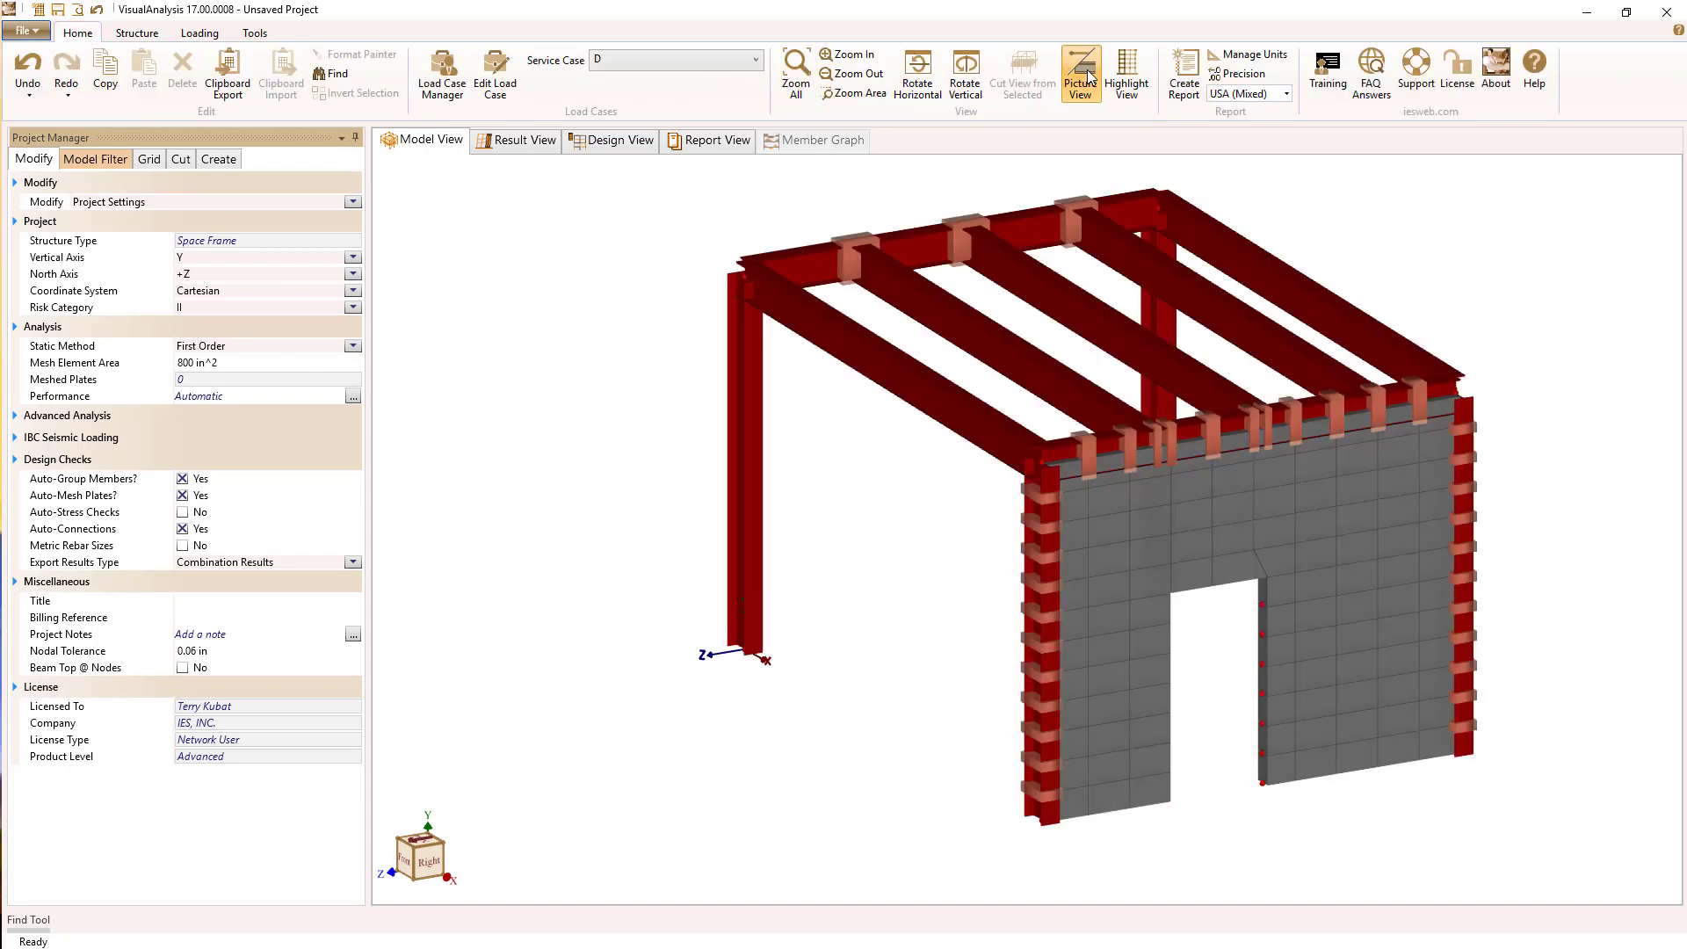